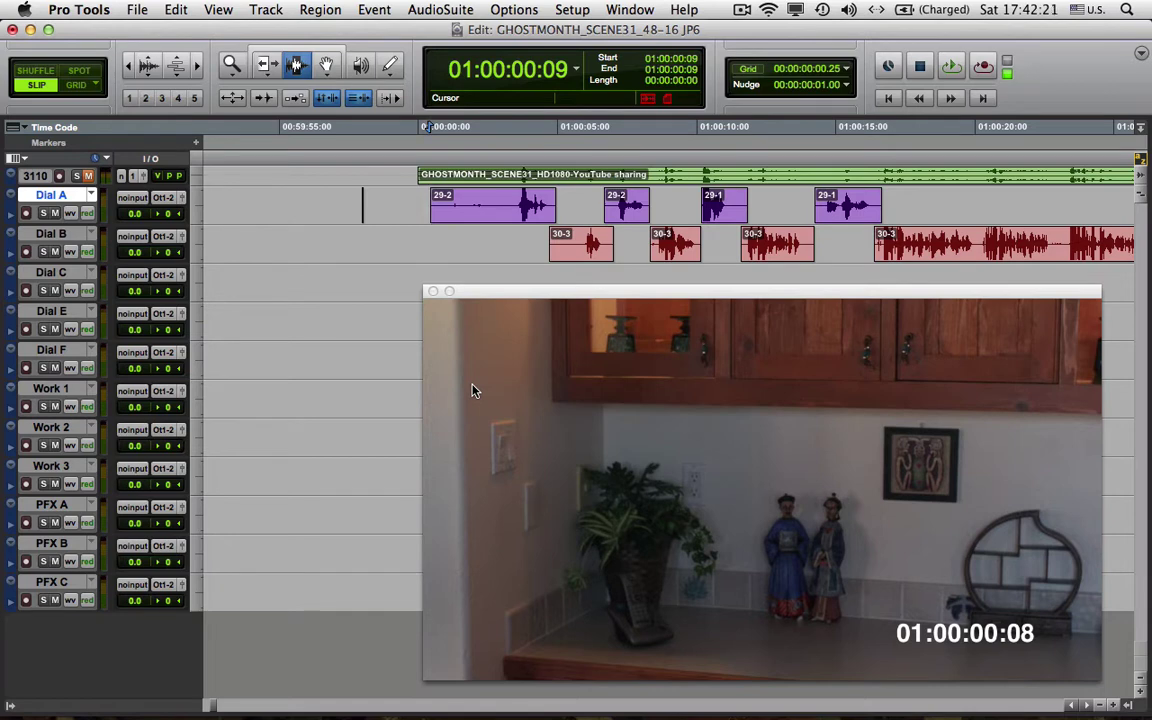
Step: Play the JP7 session from its opening to hear the 29-2 and 30-3 lines
key(space)
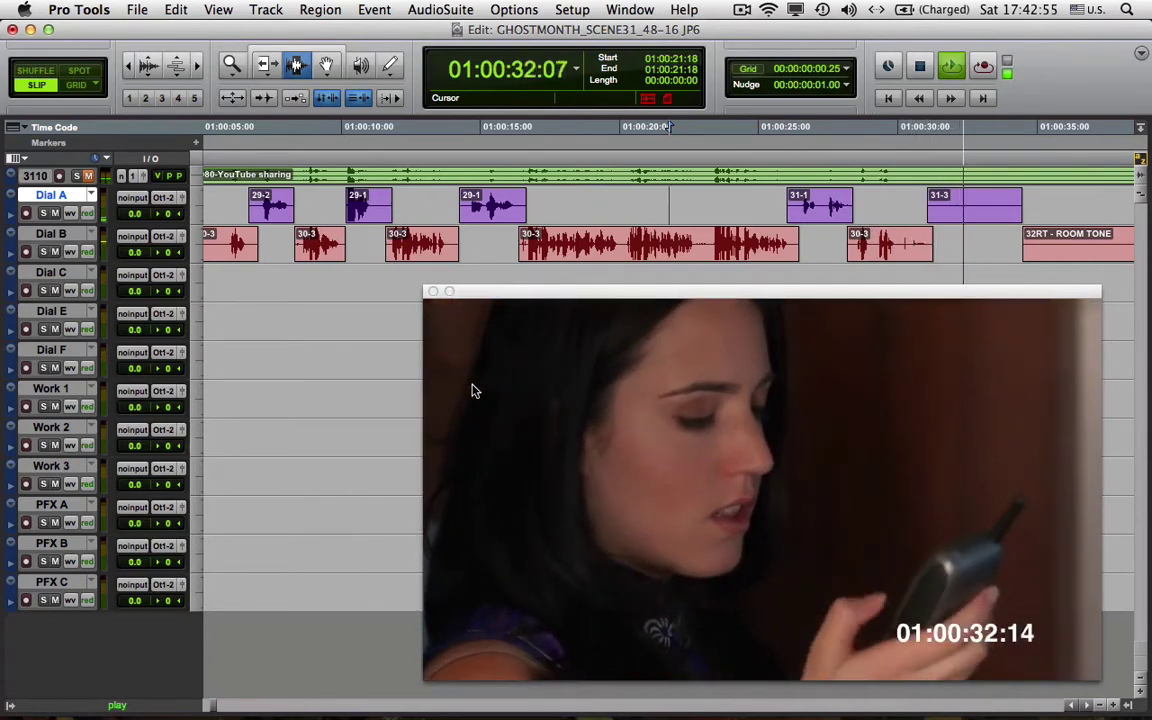
key(space)
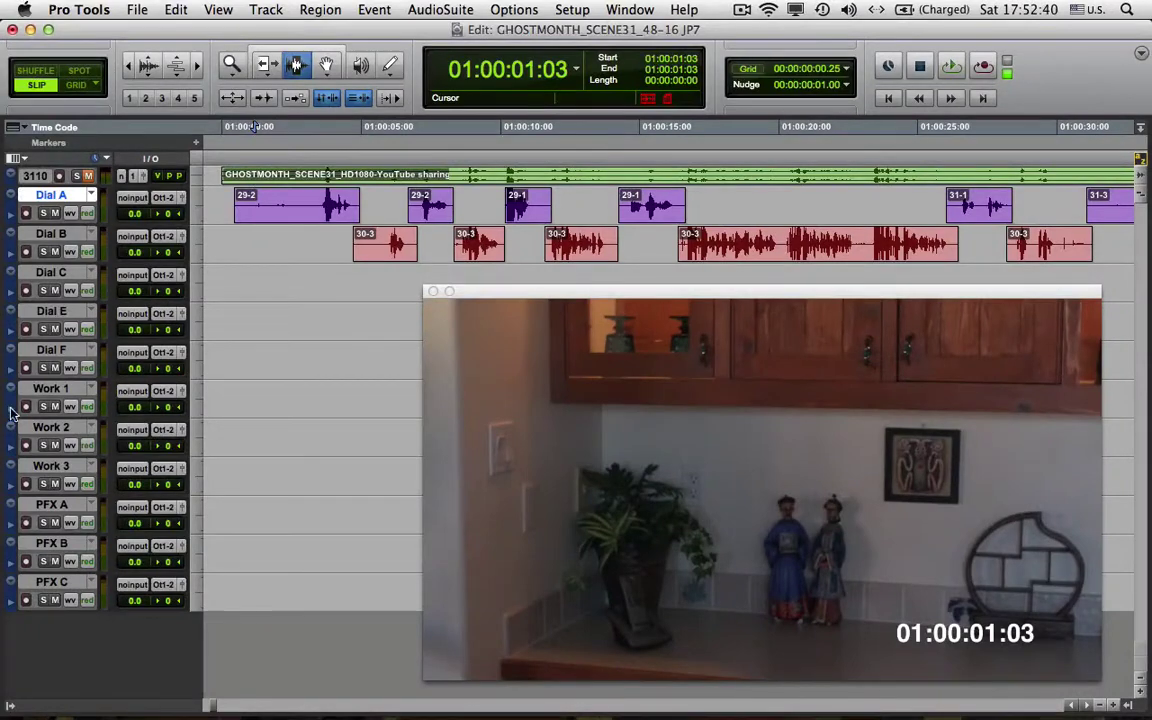
Step: Audition from 01:00:02:14 and check the Dial A and Dial B gaps at 03:13, 04:17, 05:16 and 07:07
click(295, 203)
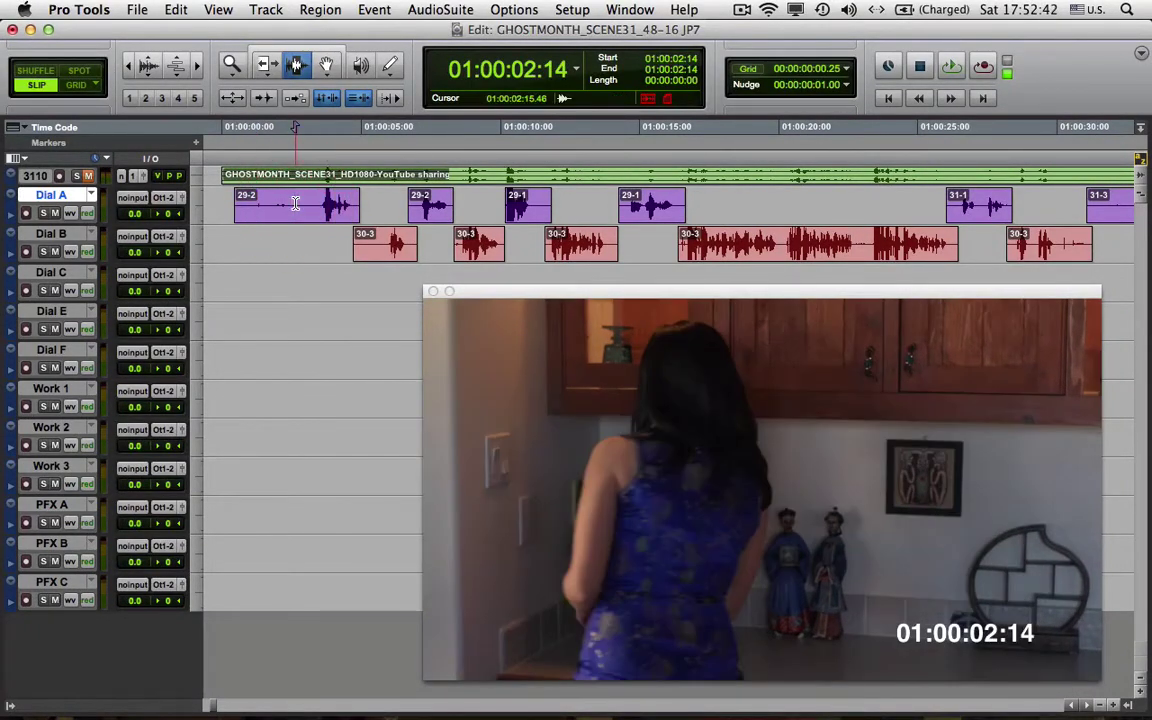
key(space)
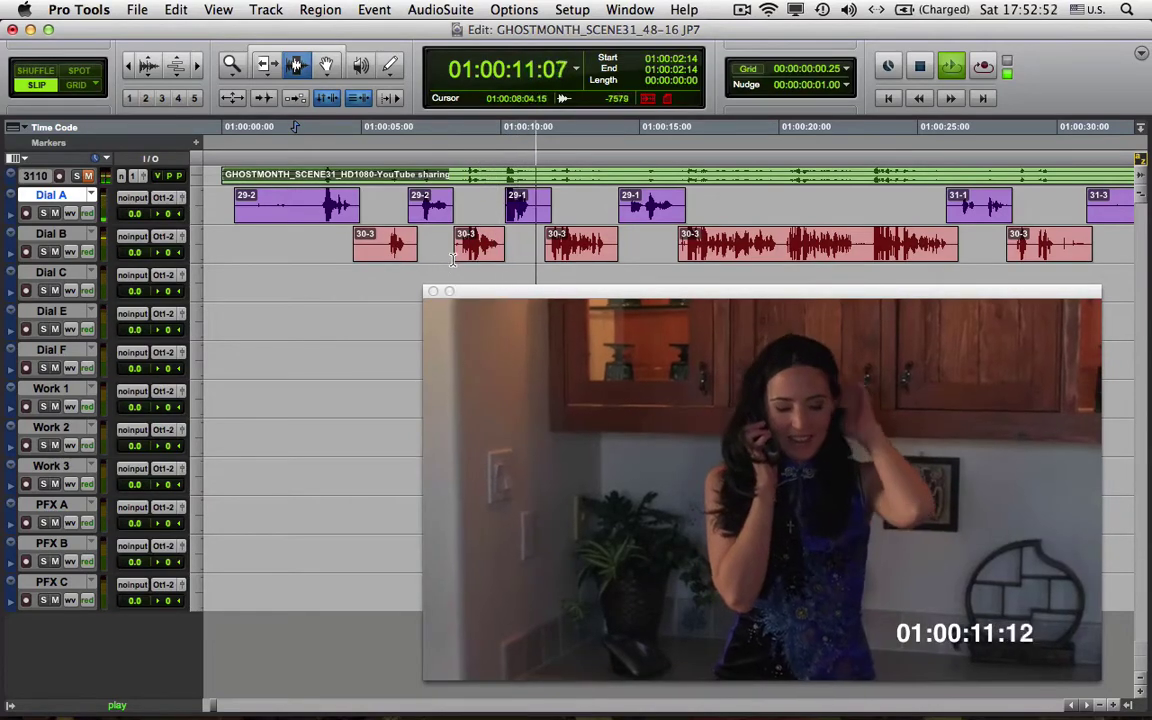
key(space)
drag(540, 240, 299, 207)
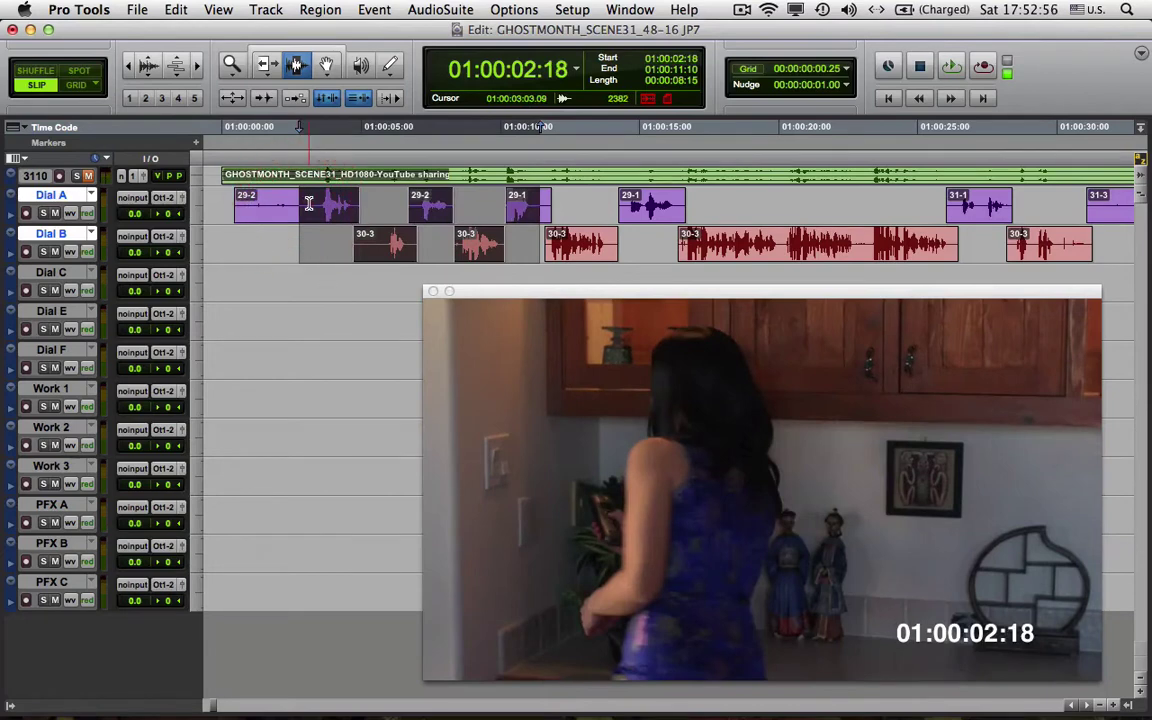
click(321, 205)
click(321, 205)
click(380, 240)
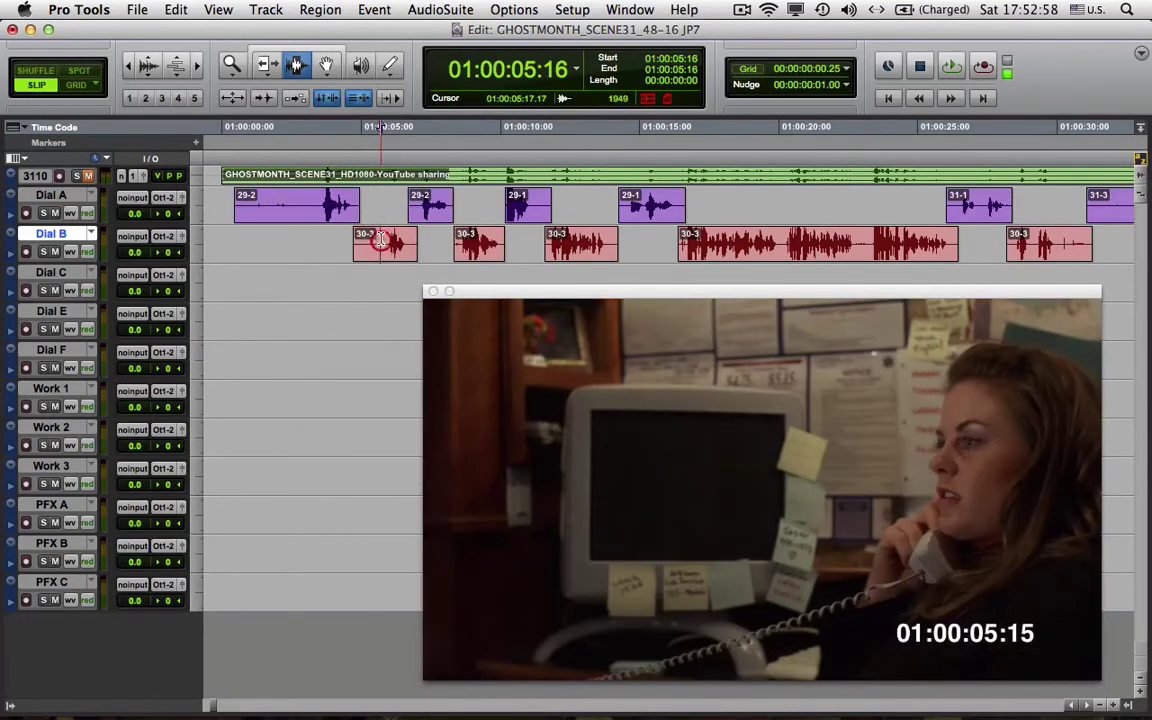
click(427, 205)
click(352, 206)
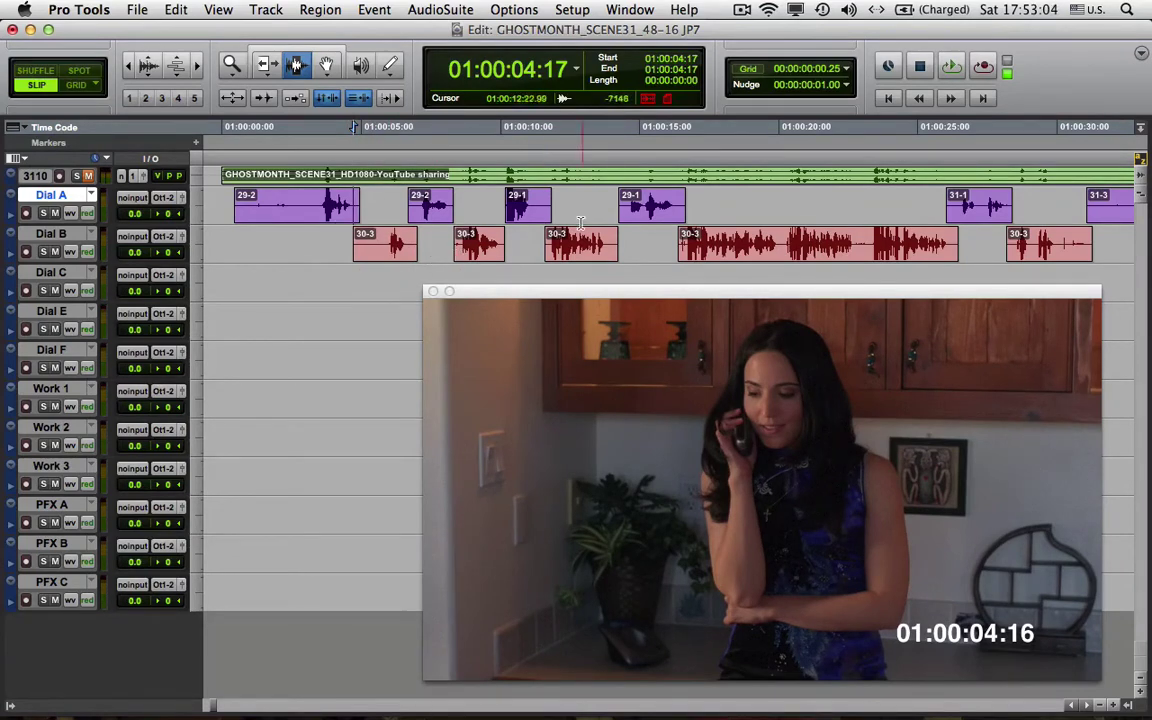
Step: Play from 10:22, then select the Dial A gap between about 10:12 and 13:07
click(527, 224)
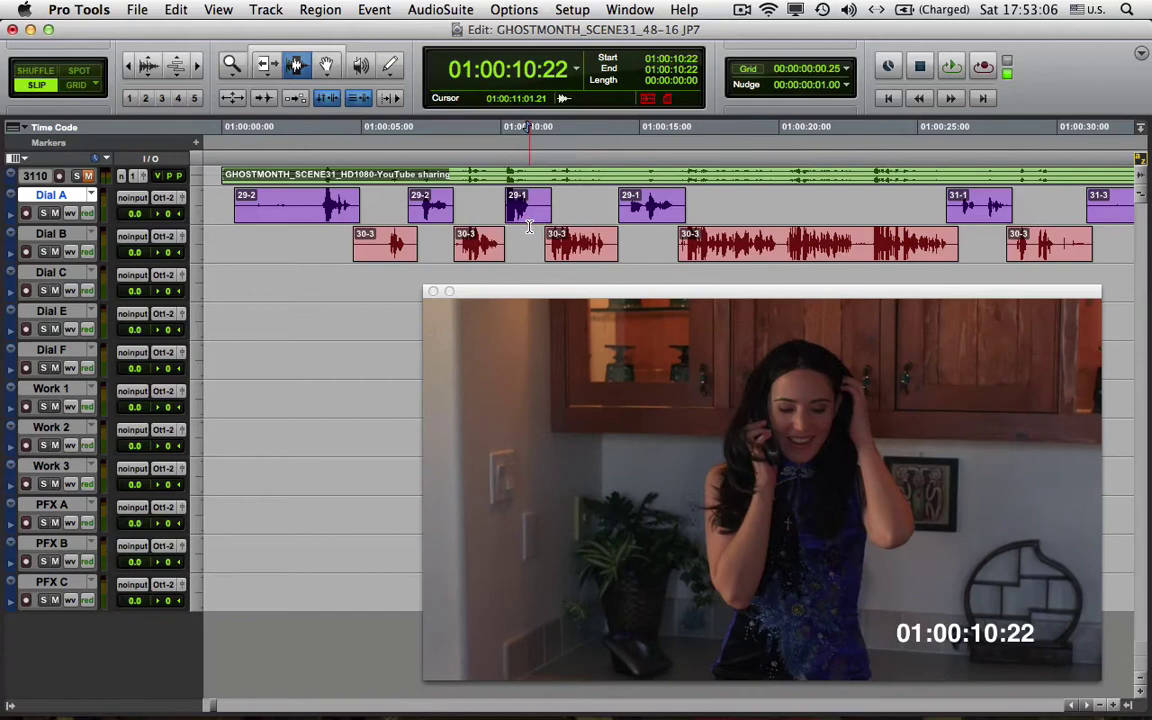
key(space)
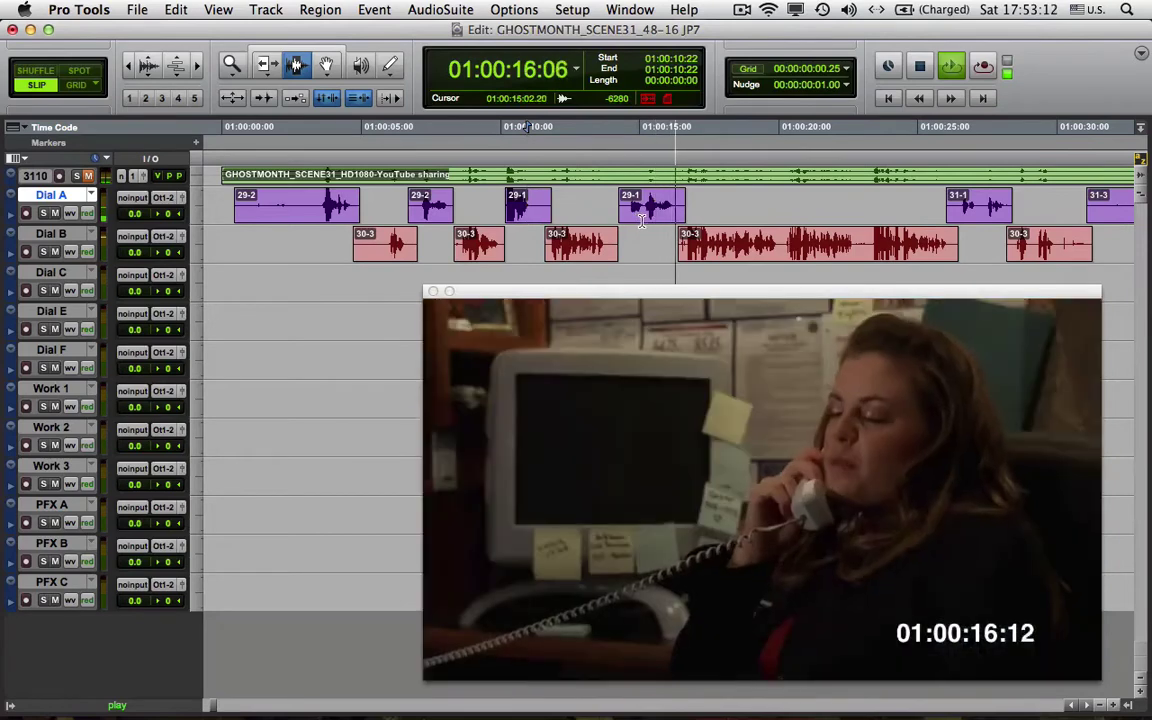
key(space)
drag(530, 210, 595, 212)
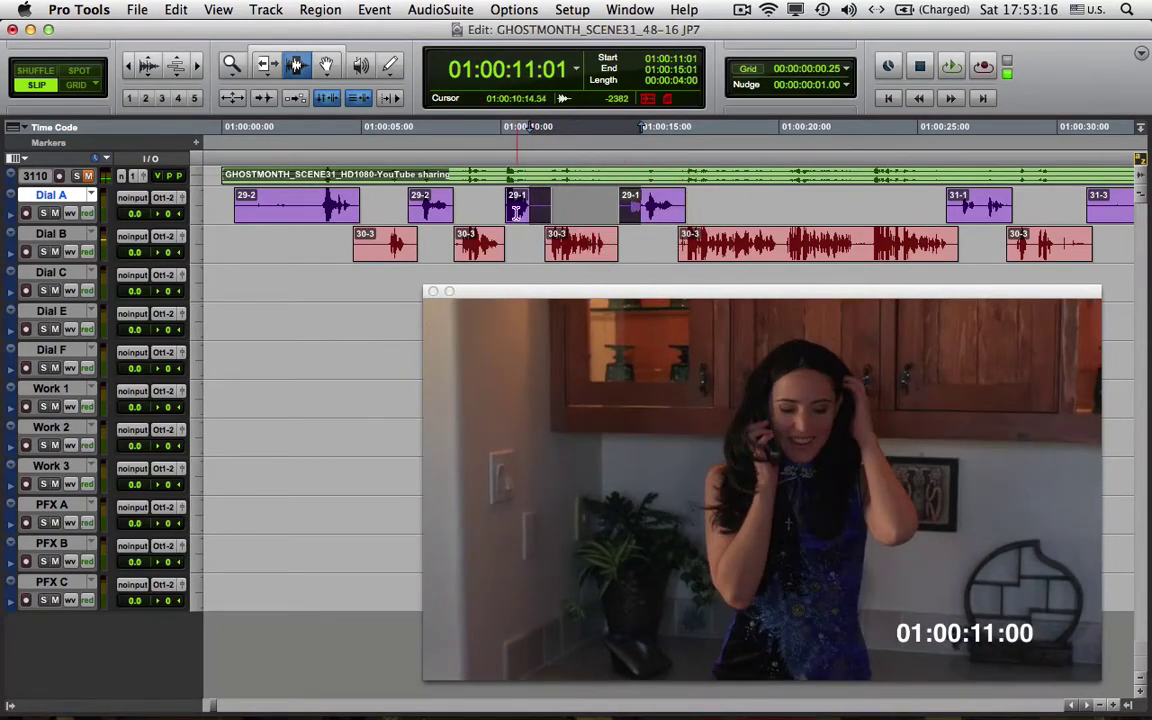
drag(512, 211, 650, 213)
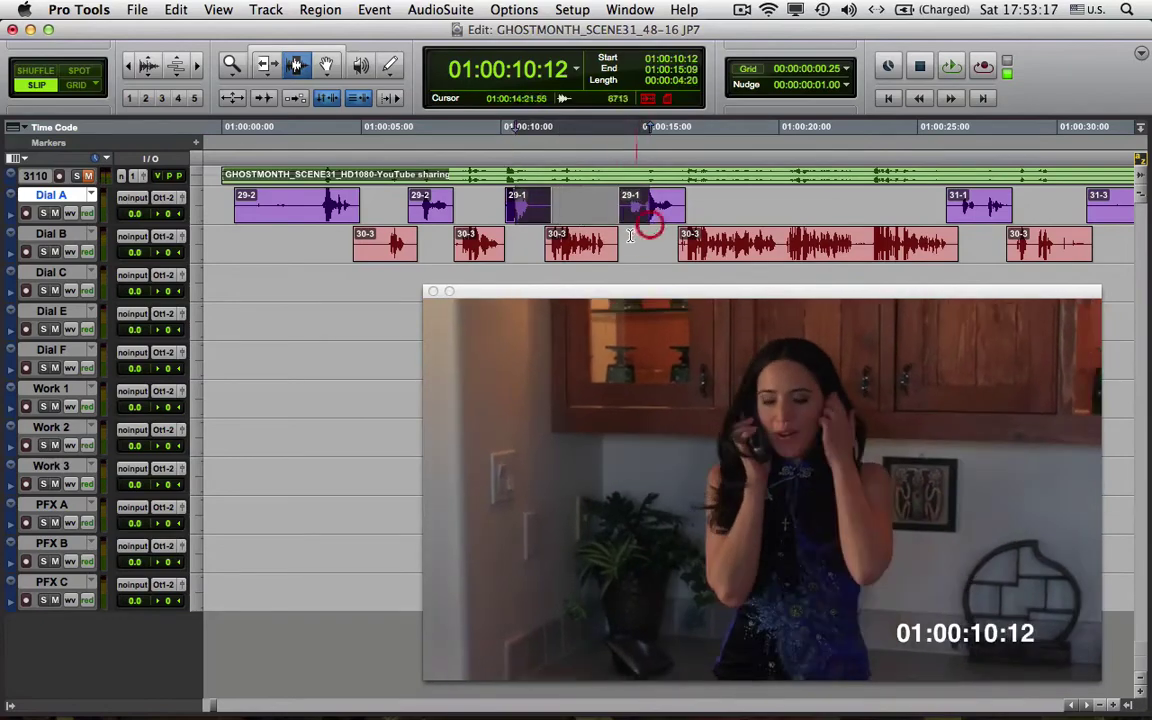
click(548, 249)
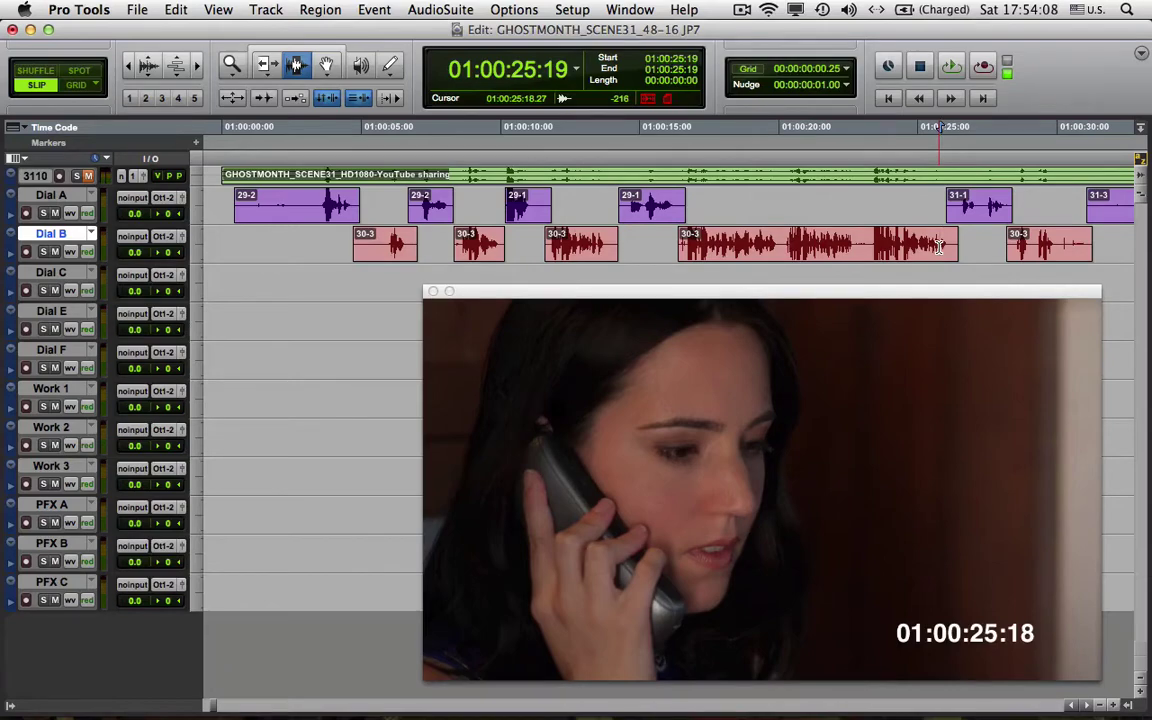
key(super+Tab)
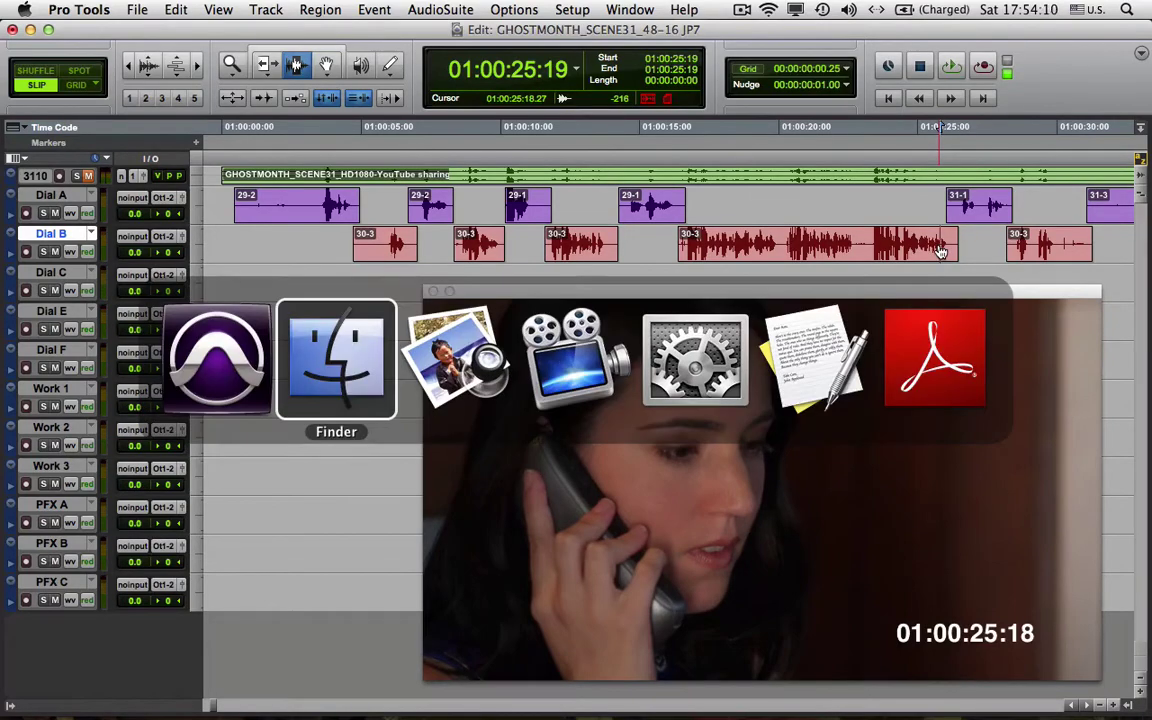
key(super+Tab)
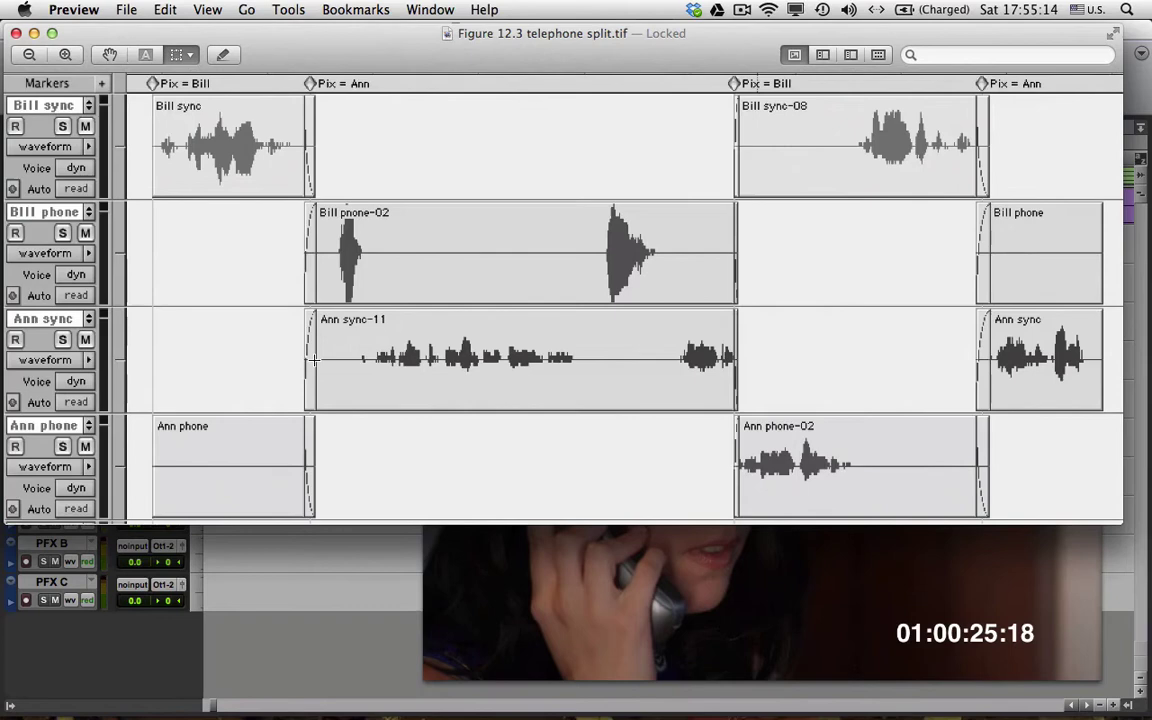
click(271, 256)
click(242, 406)
click(828, 118)
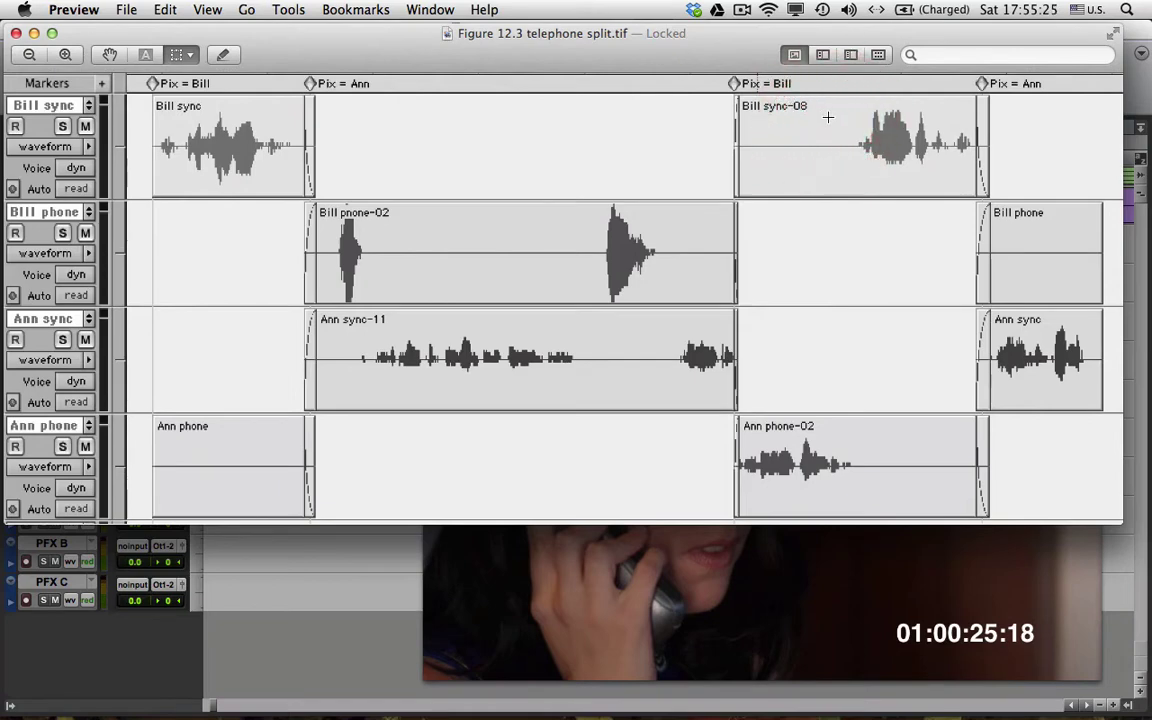
click(1035, 123)
click(785, 578)
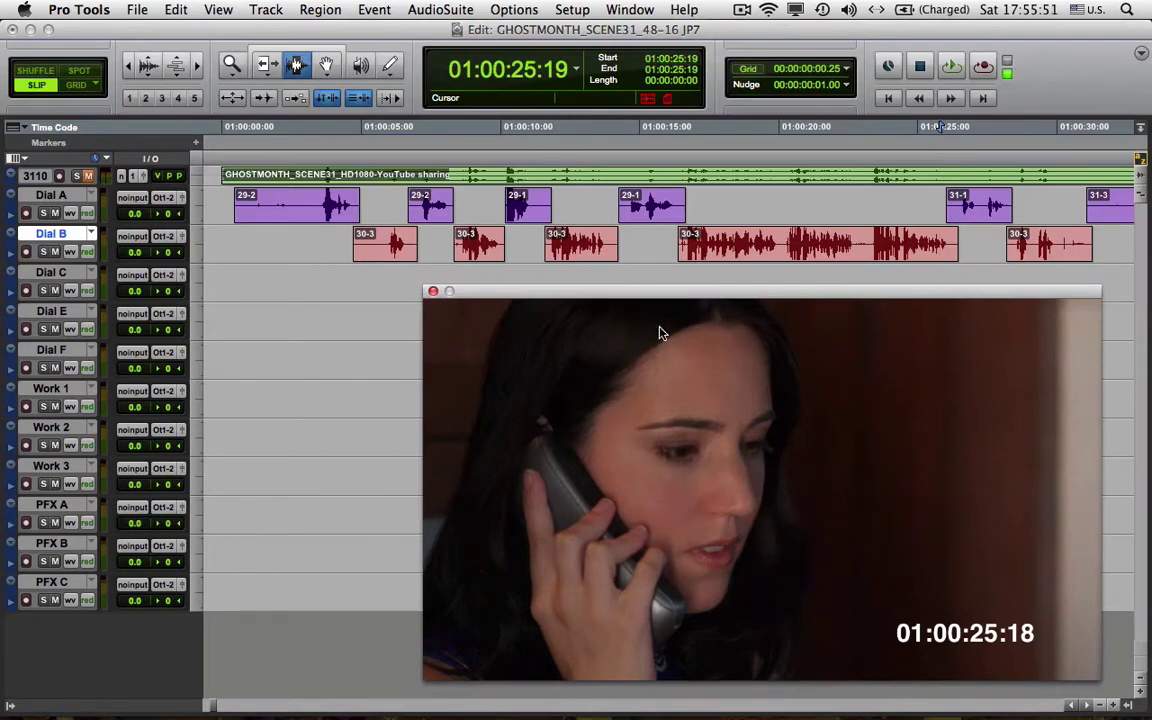
Step: Select and audition the Dial A and Dial B gaps around 22:00–24:01, including the 22:21–24:00 span
click(307, 65)
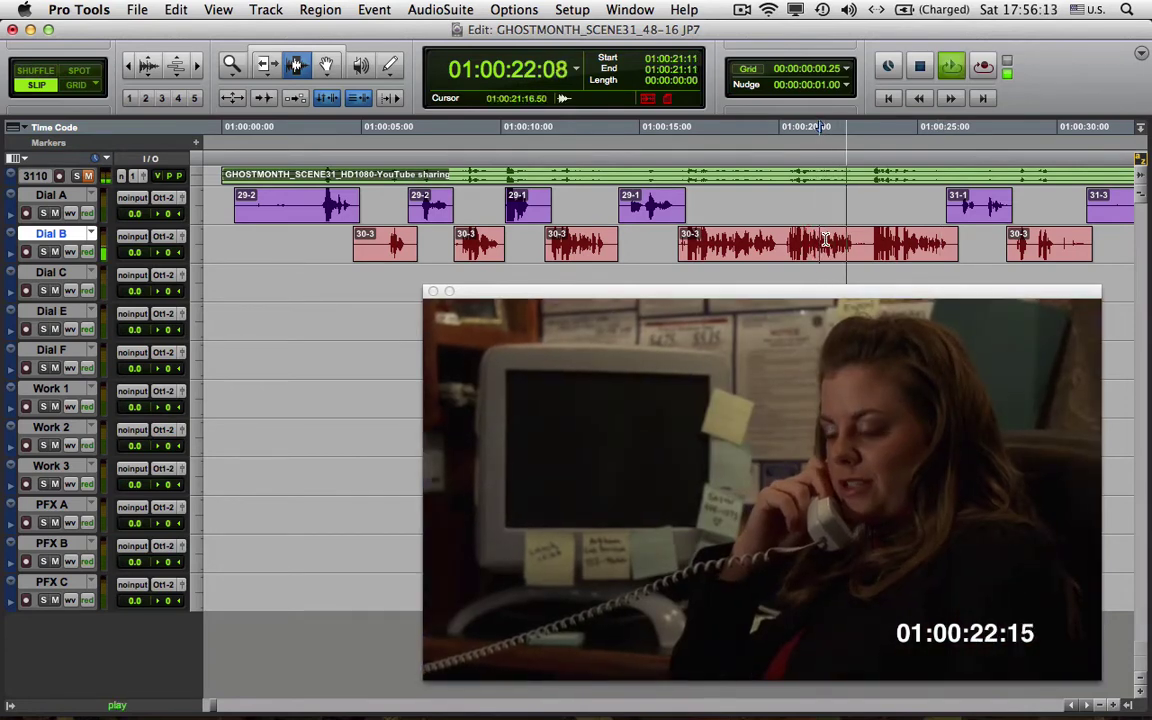
key(space)
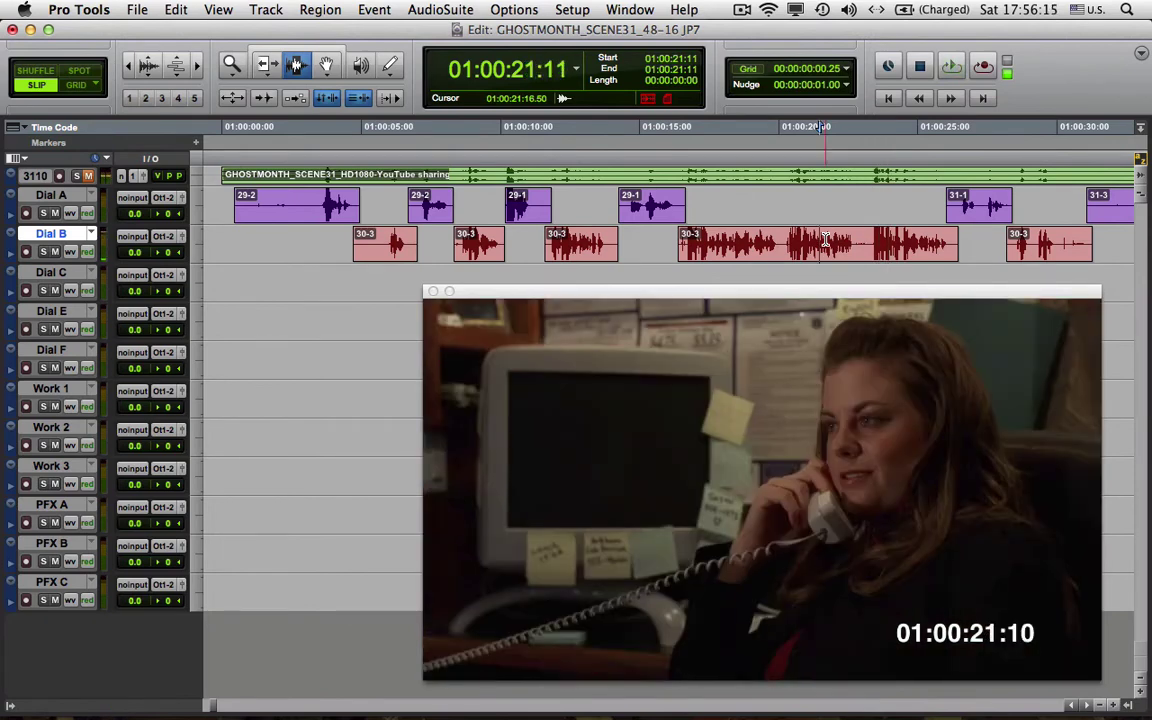
drag(856, 232, 955, 250)
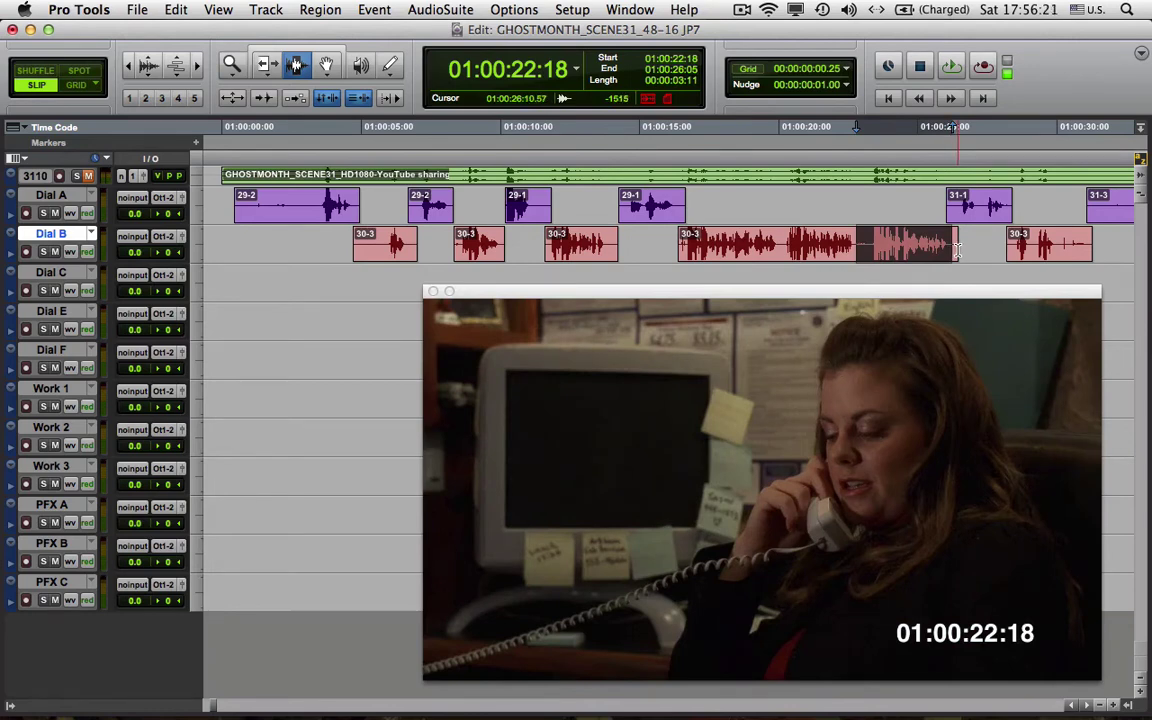
double_click(846, 213)
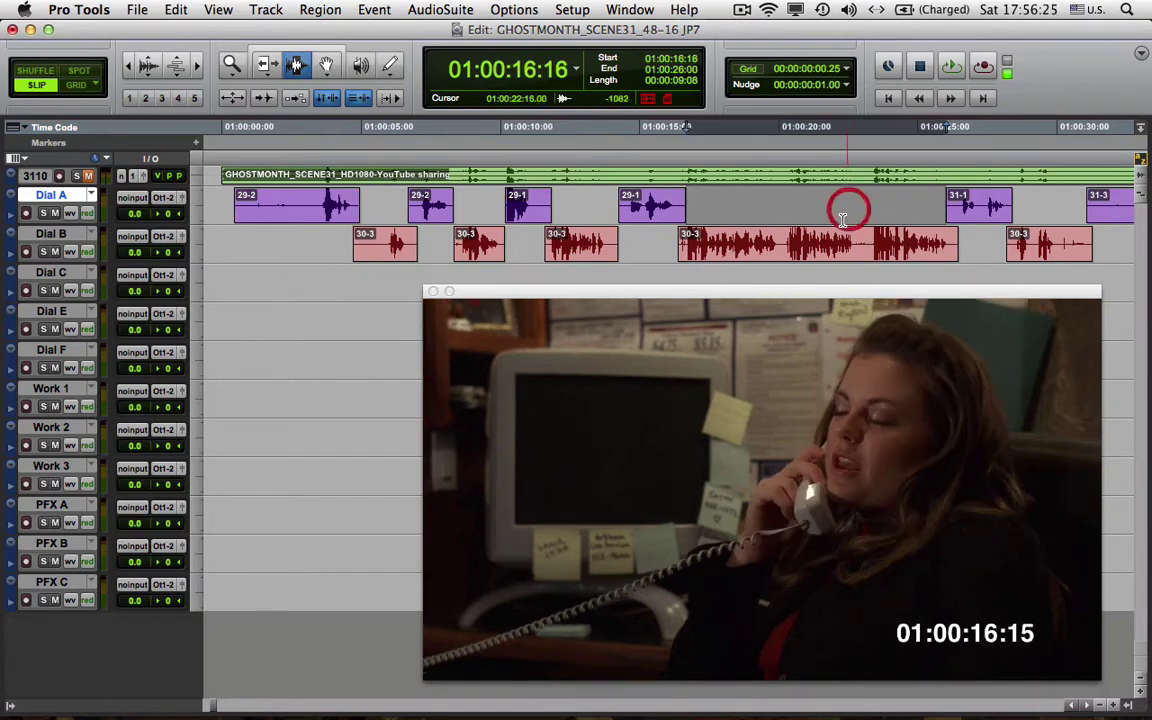
click(835, 237)
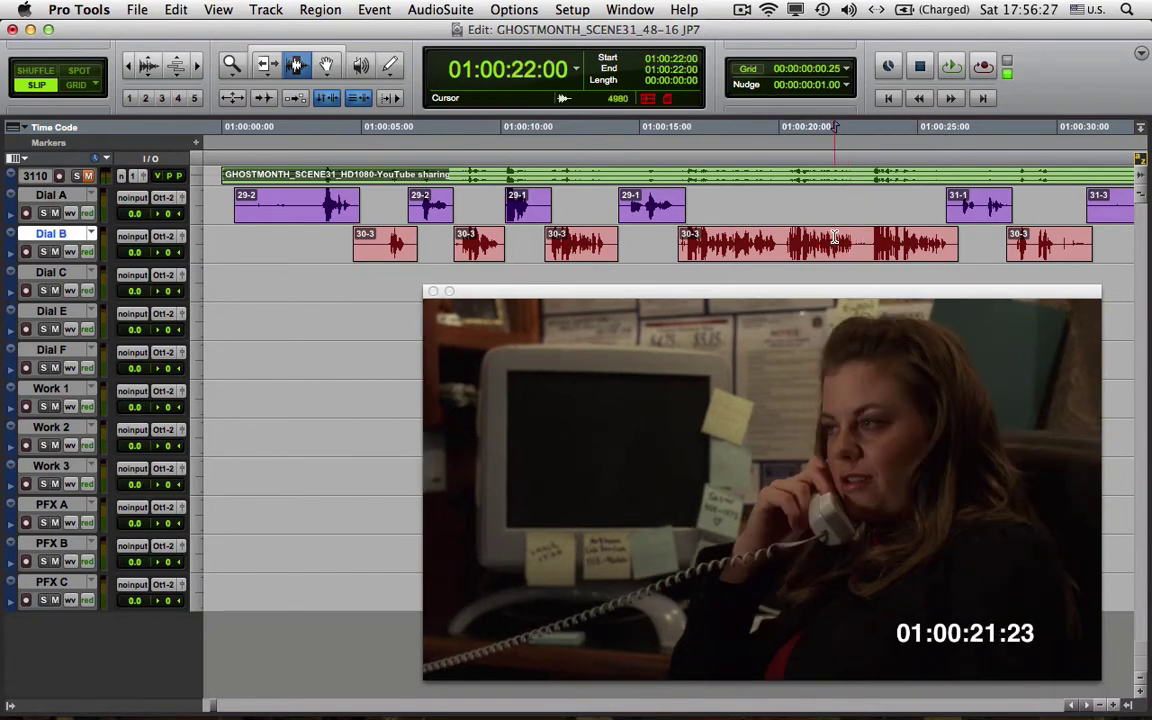
click(891, 205)
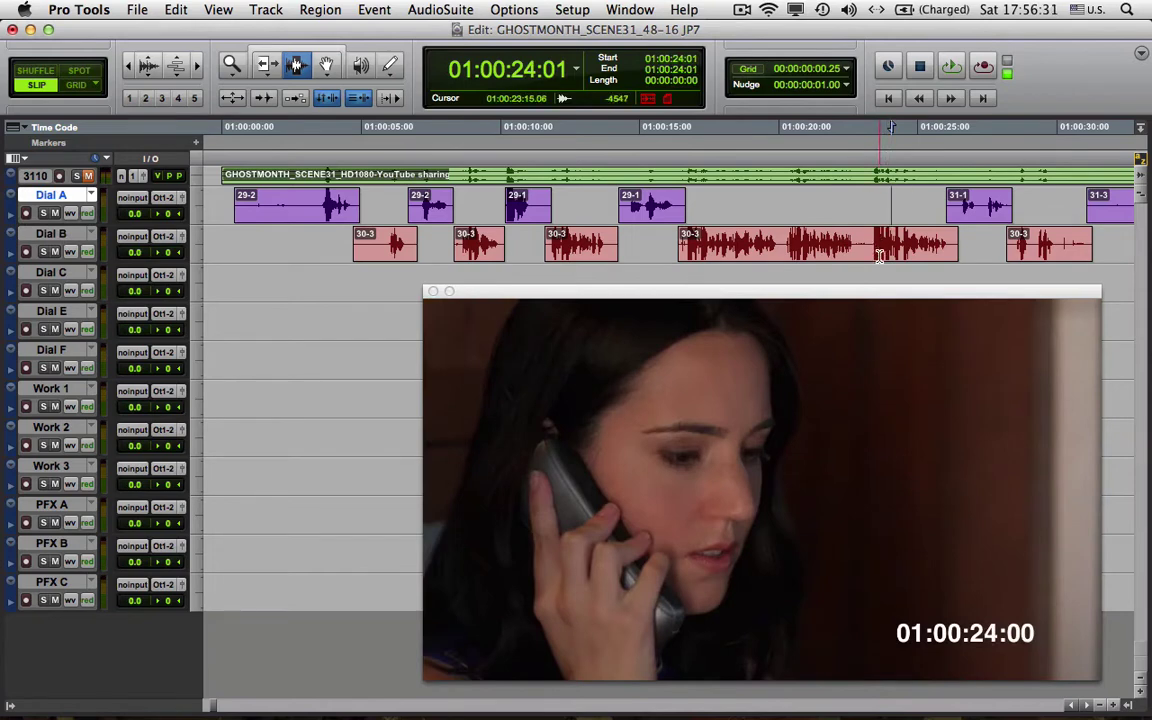
click(859, 245)
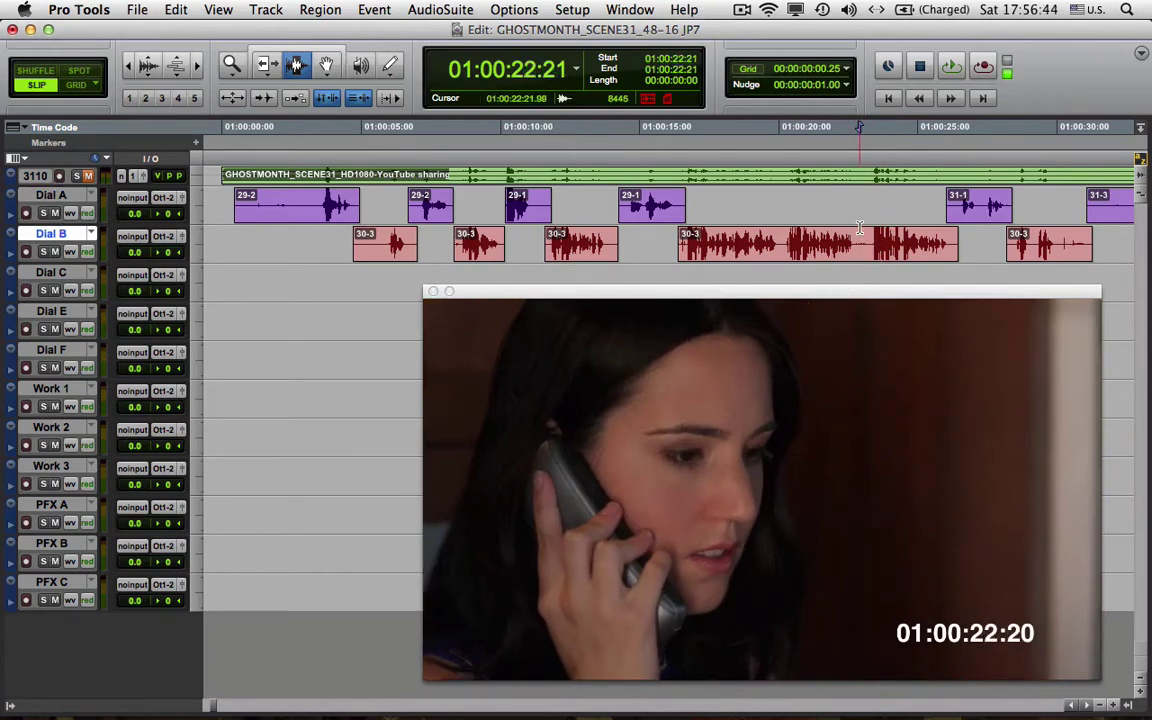
drag(860, 207, 890, 208)
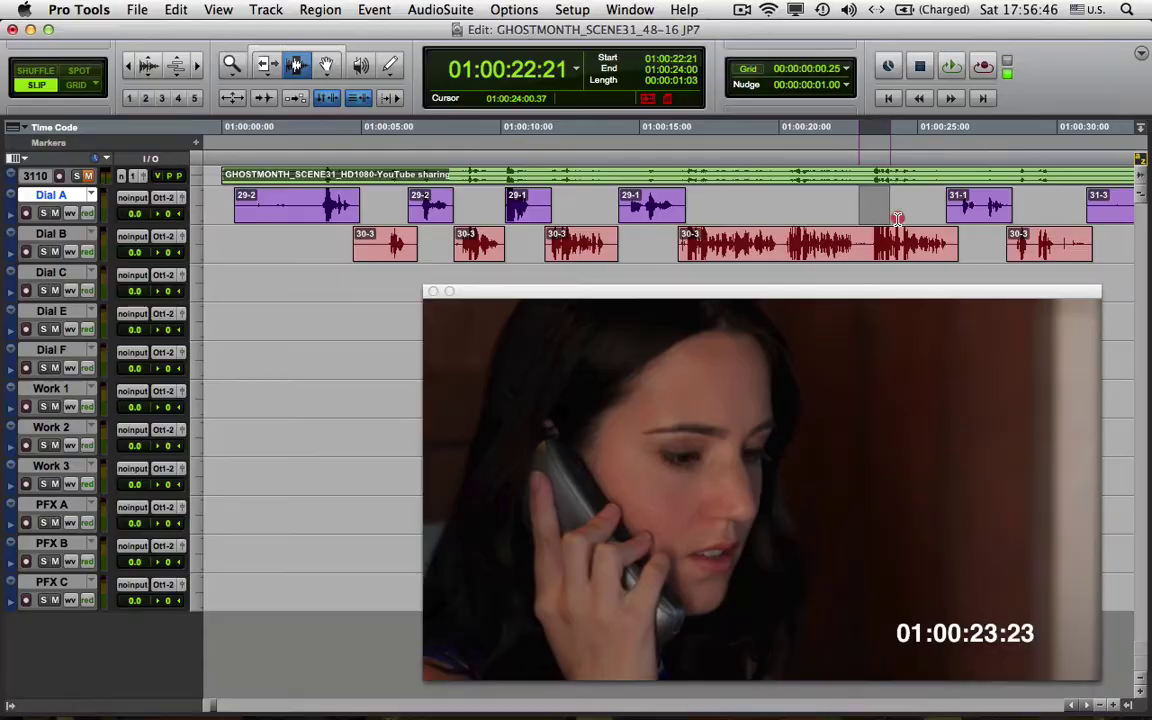
drag(890, 208, 924, 210)
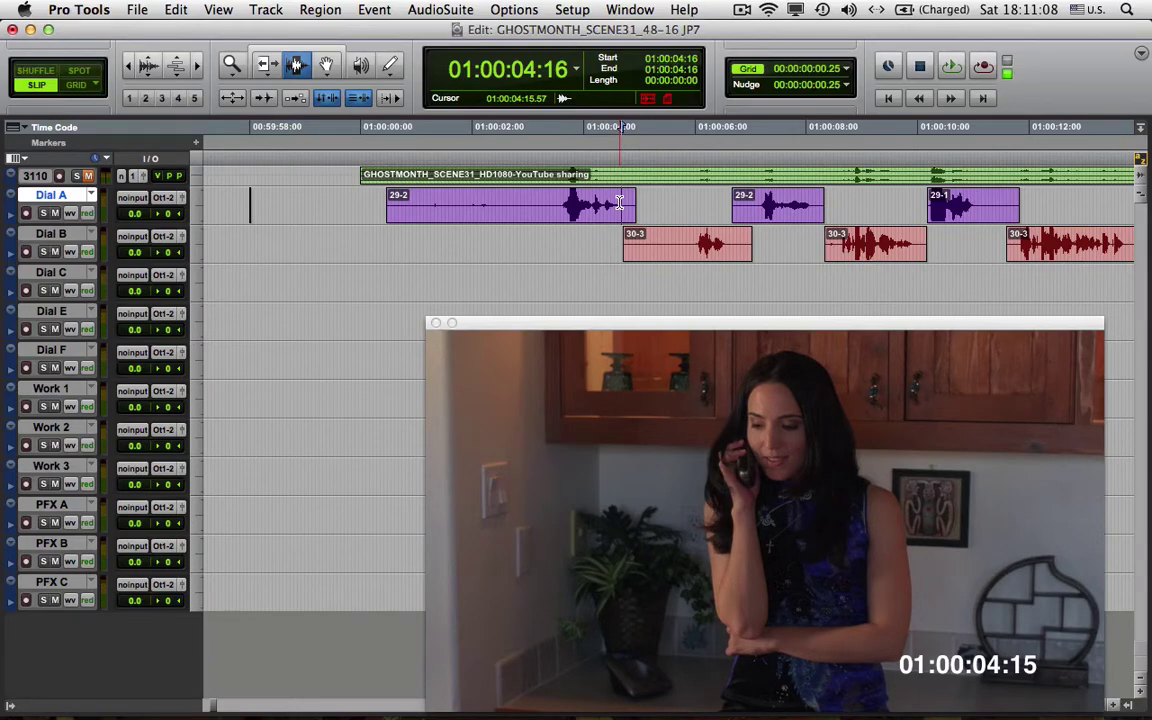
Step: Add a memory marker at 01:00:04:17 on Dial A
scroll(620, 203, down, 1)
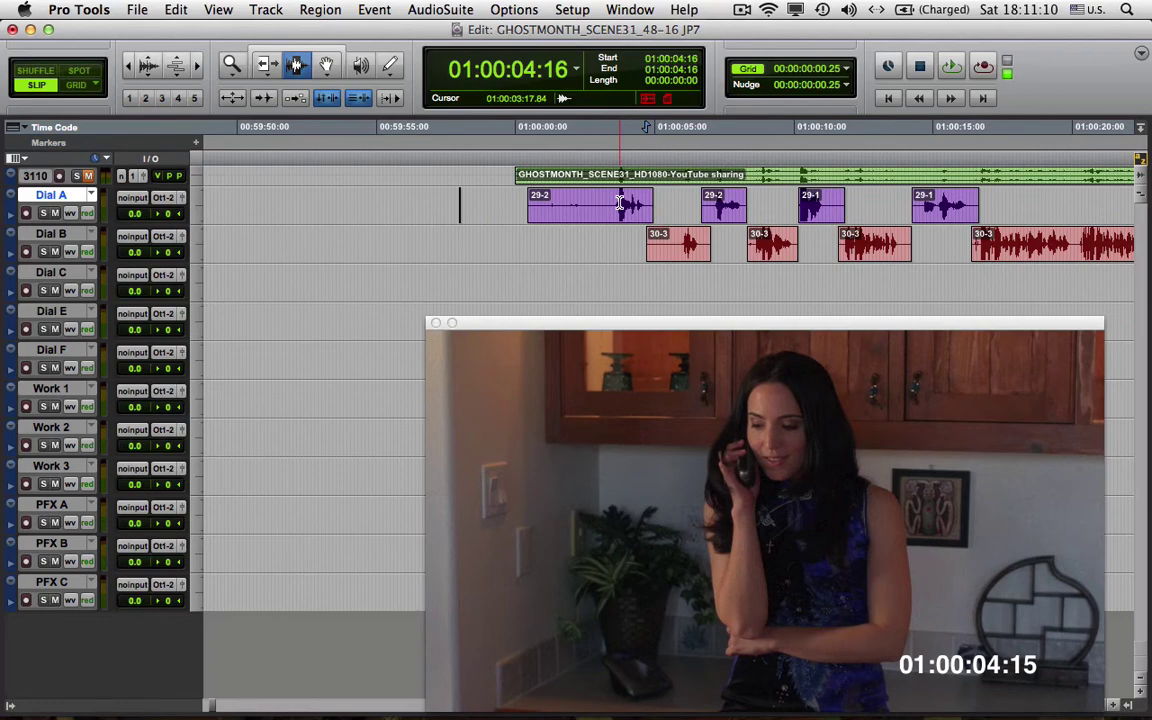
scroll(620, 203, up, 3)
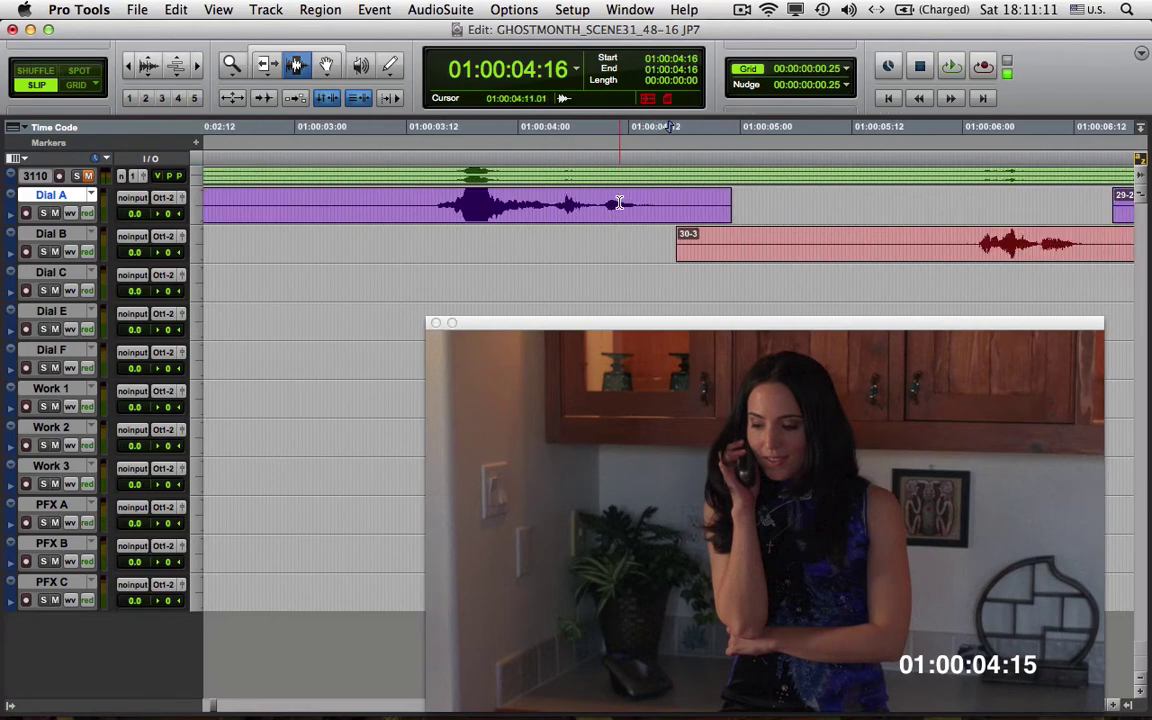
double_click(675, 209)
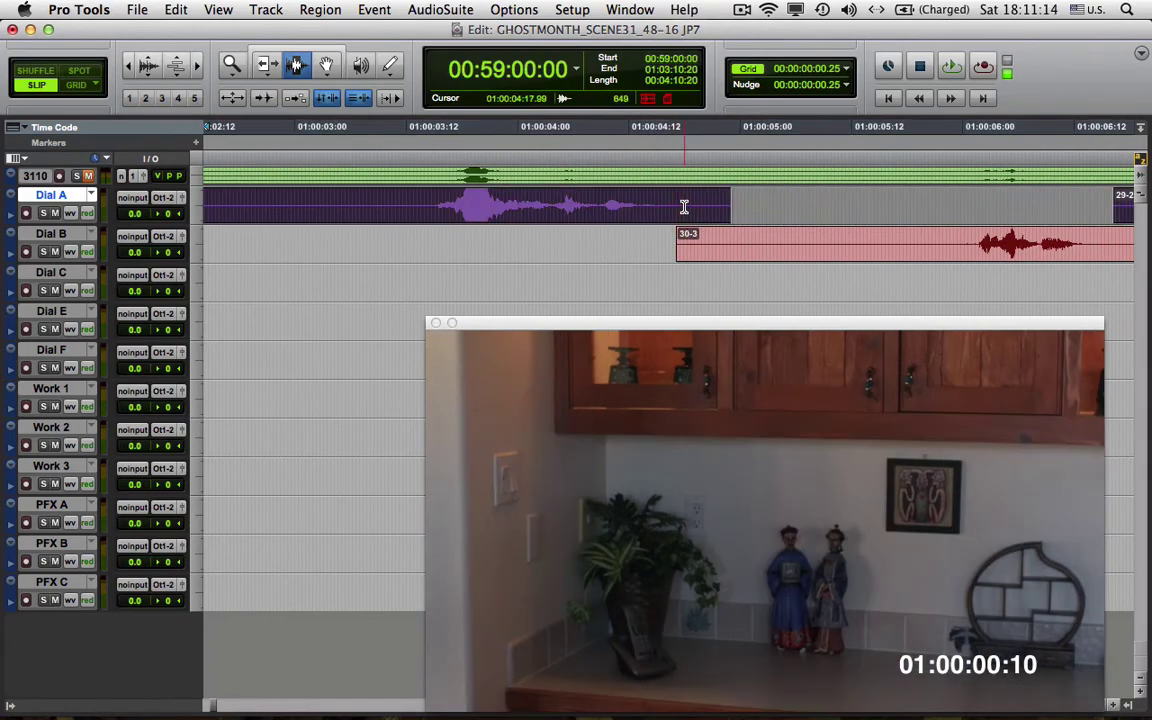
click(716, 234)
click(675, 215)
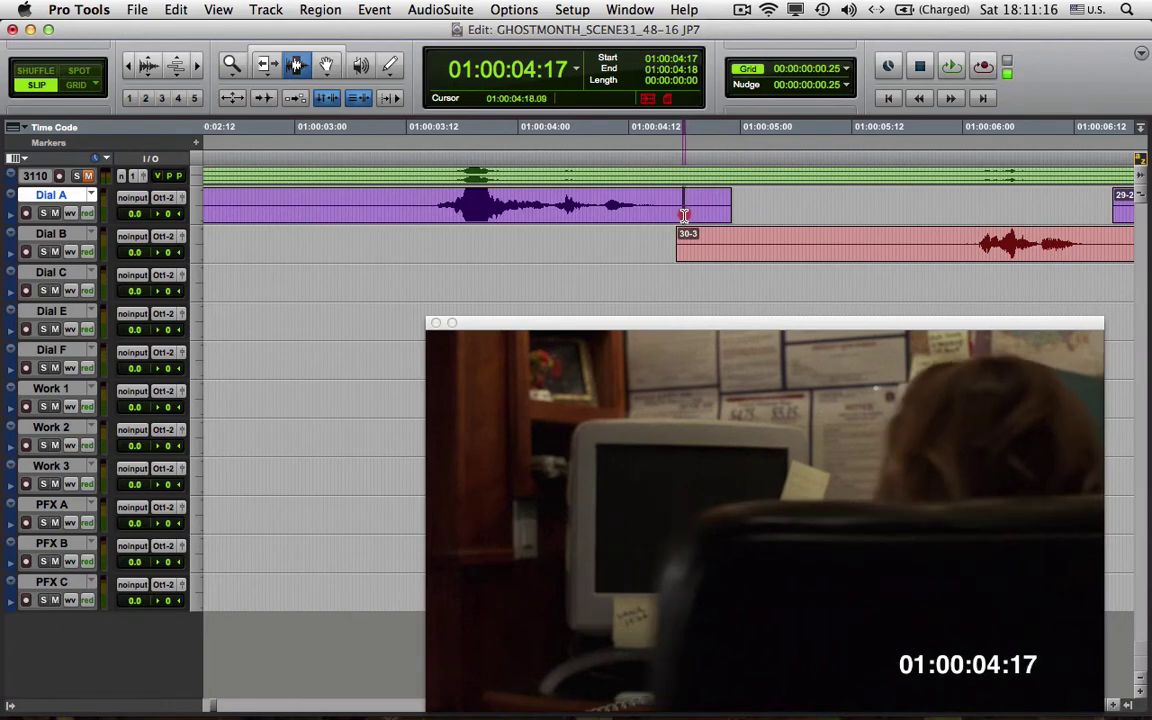
click(675, 215)
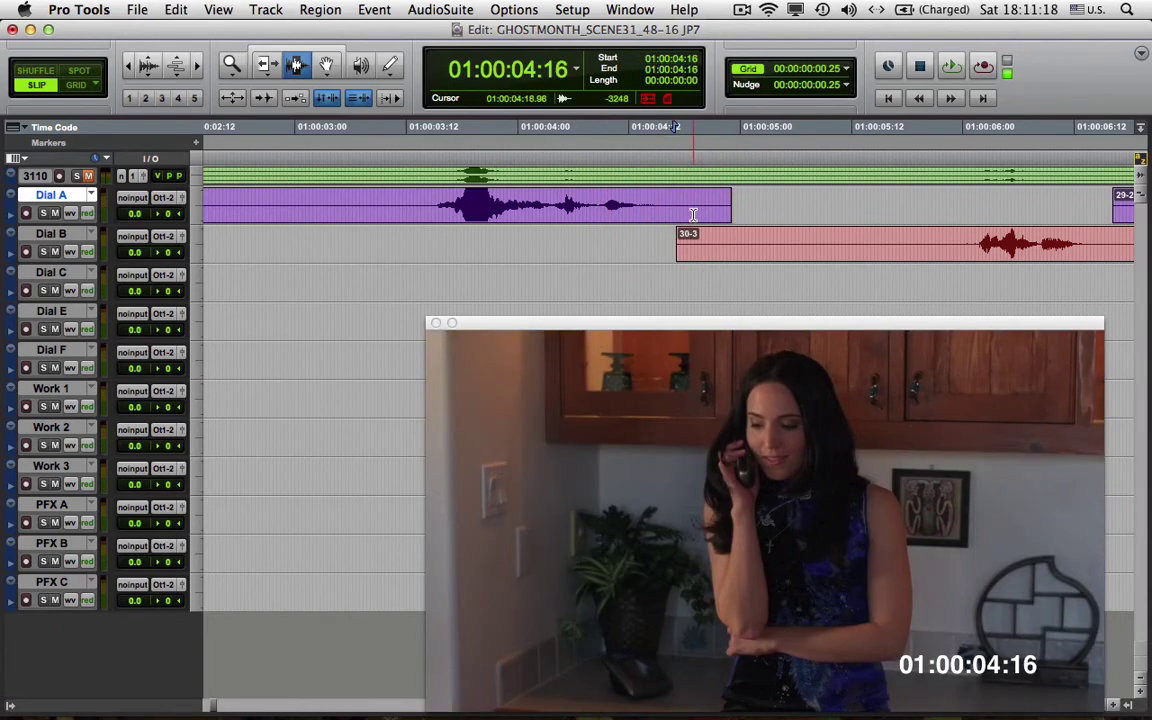
key(KP_Add)
key(KP_Enter)
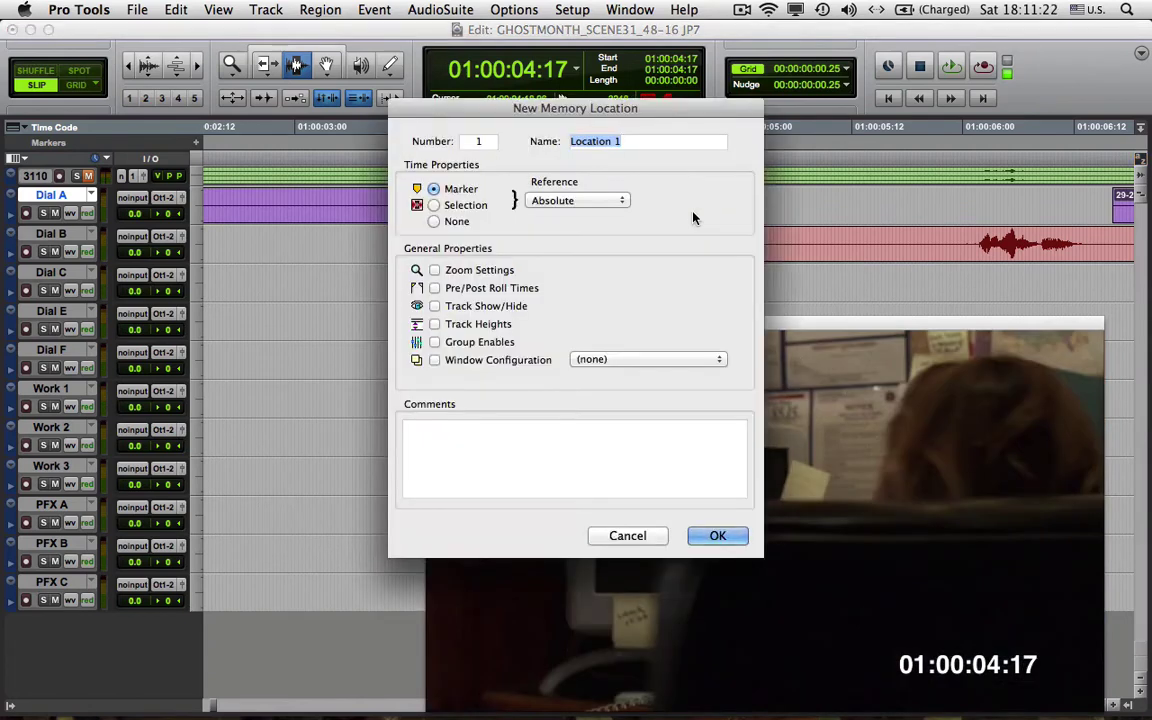
text(R)
key(Return)
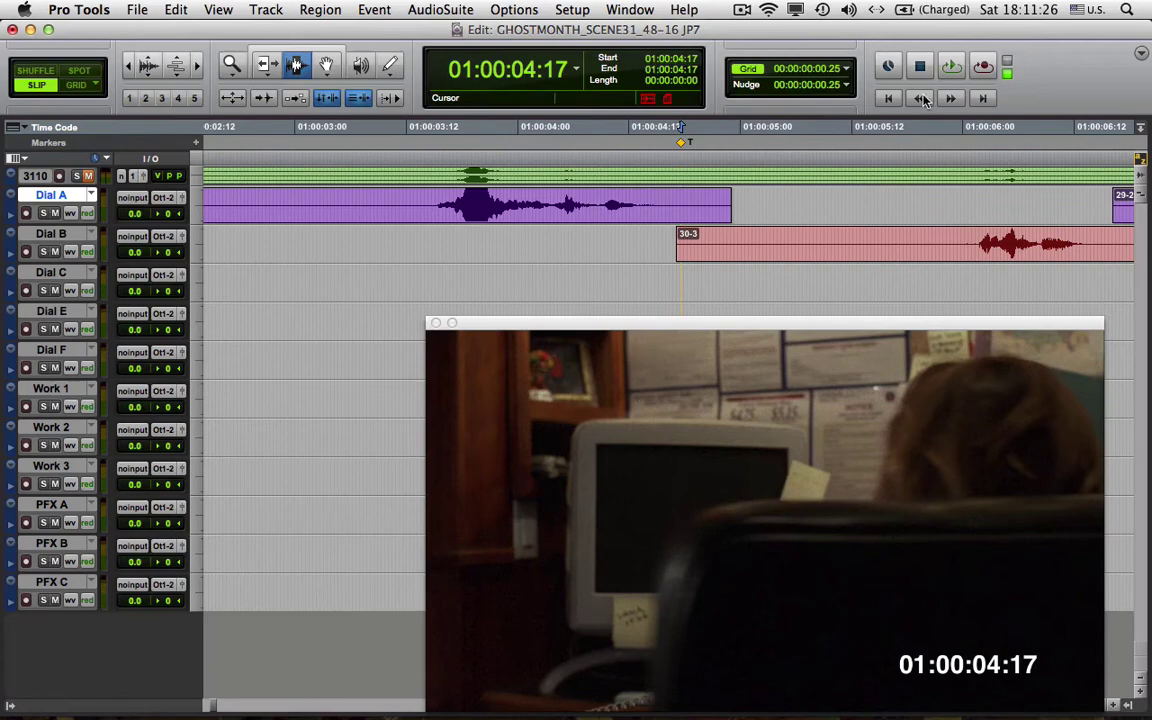
Step: Add marker A at 01:00:07:01, the end of the Dial B clip
click(1045, 205)
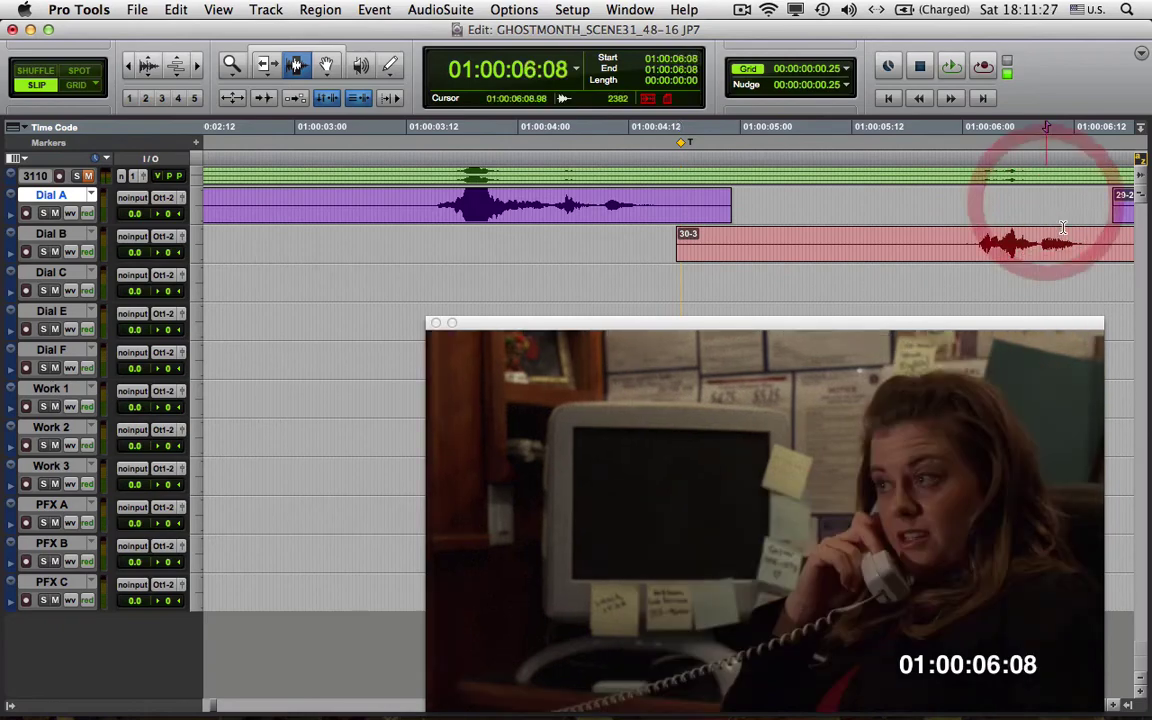
key(space)
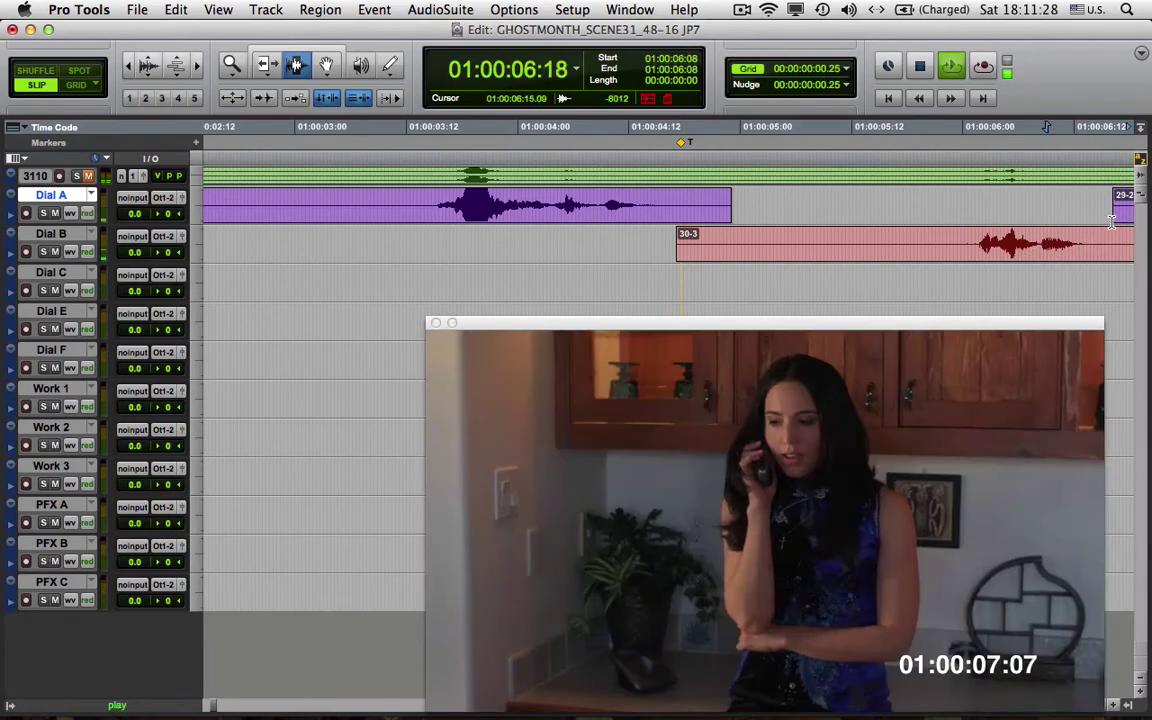
click(592, 234)
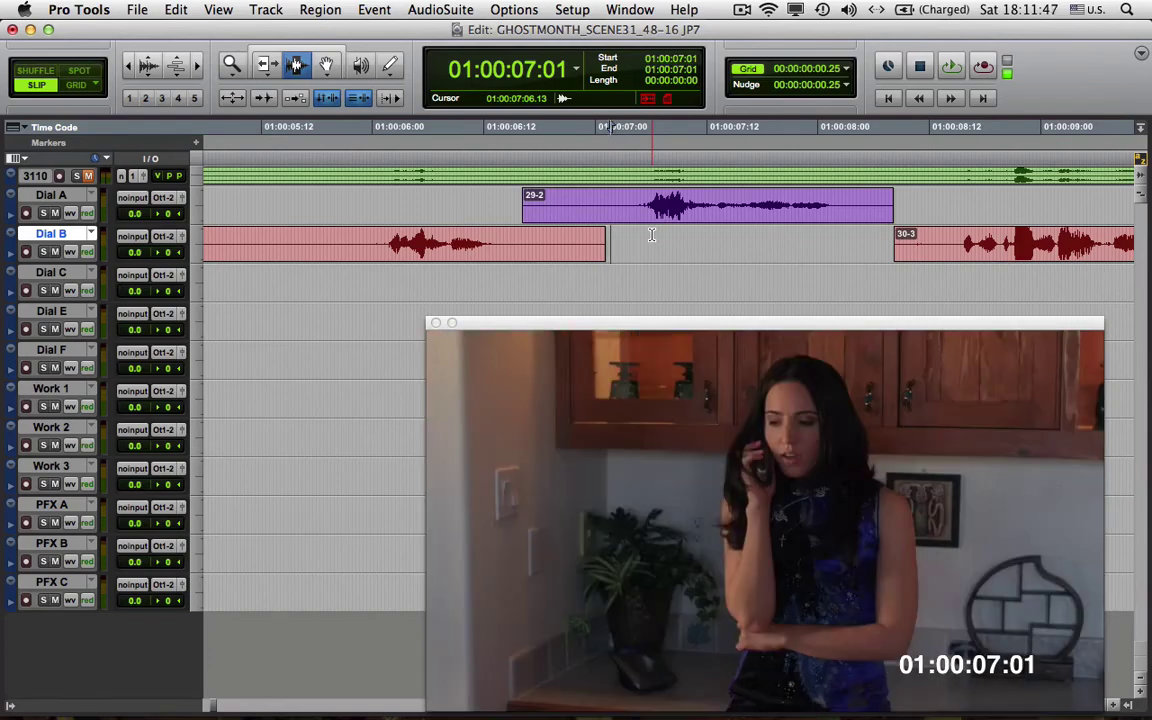
key(Return)
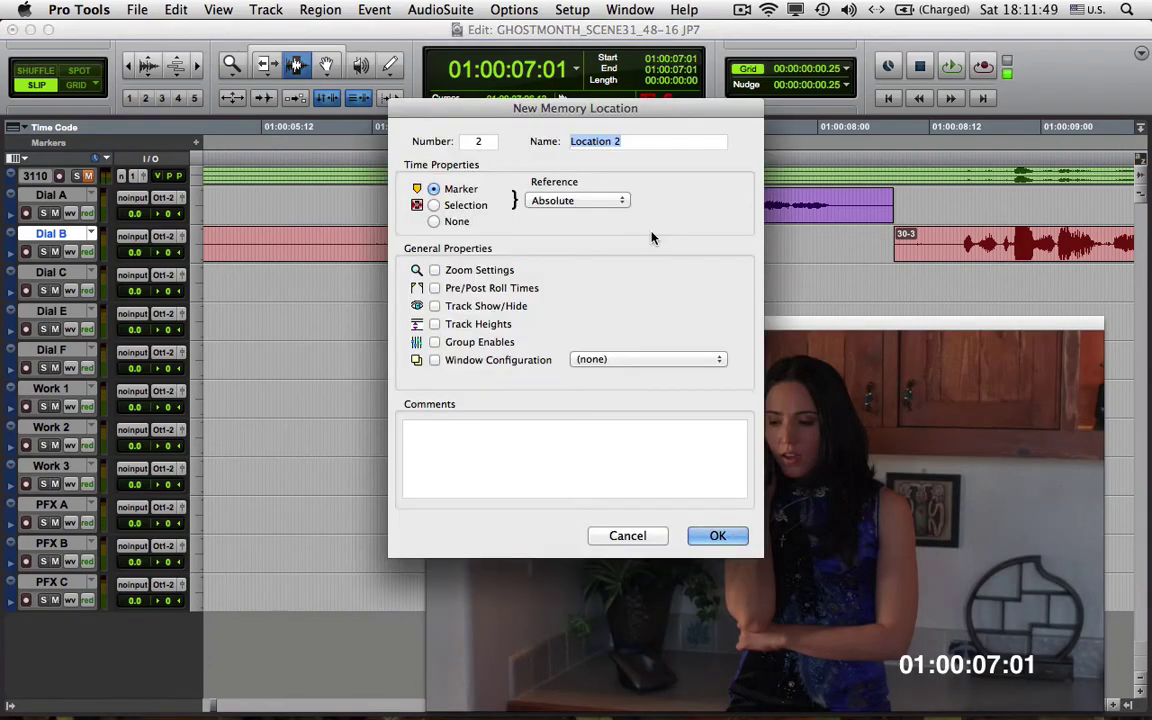
text(A)
key(Return)
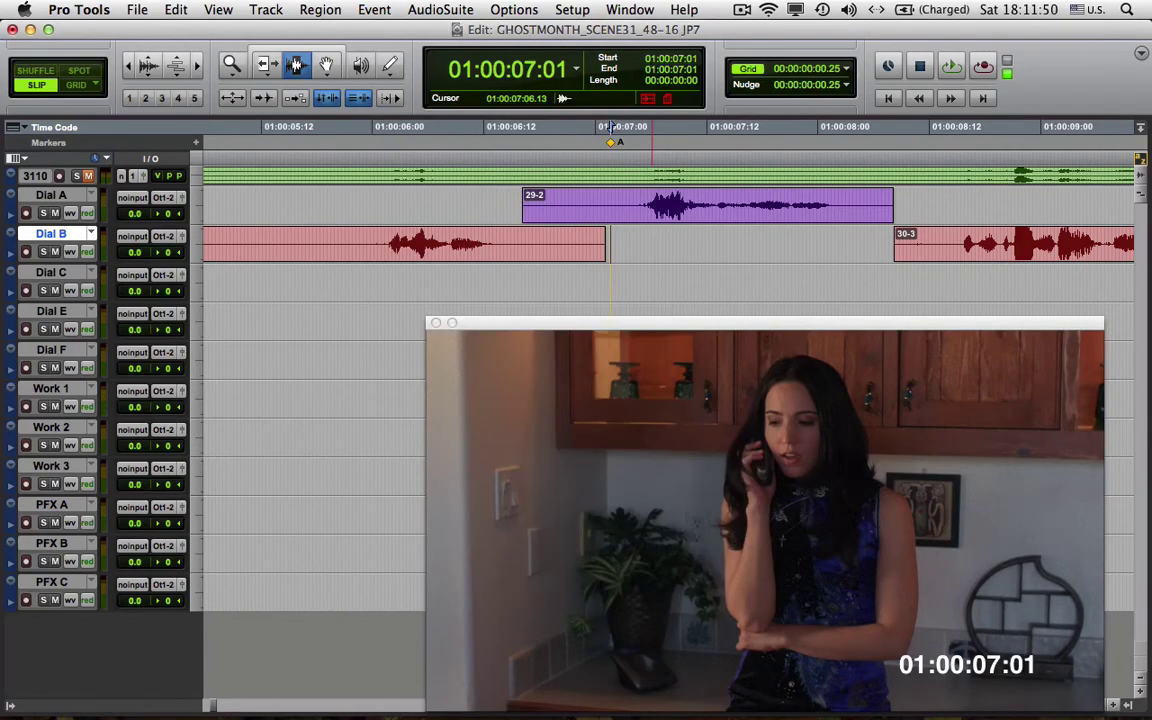
Step: Add marker T at 01:00:08:08, the start of the next 30-3 clip
click(893, 245)
click(877, 250)
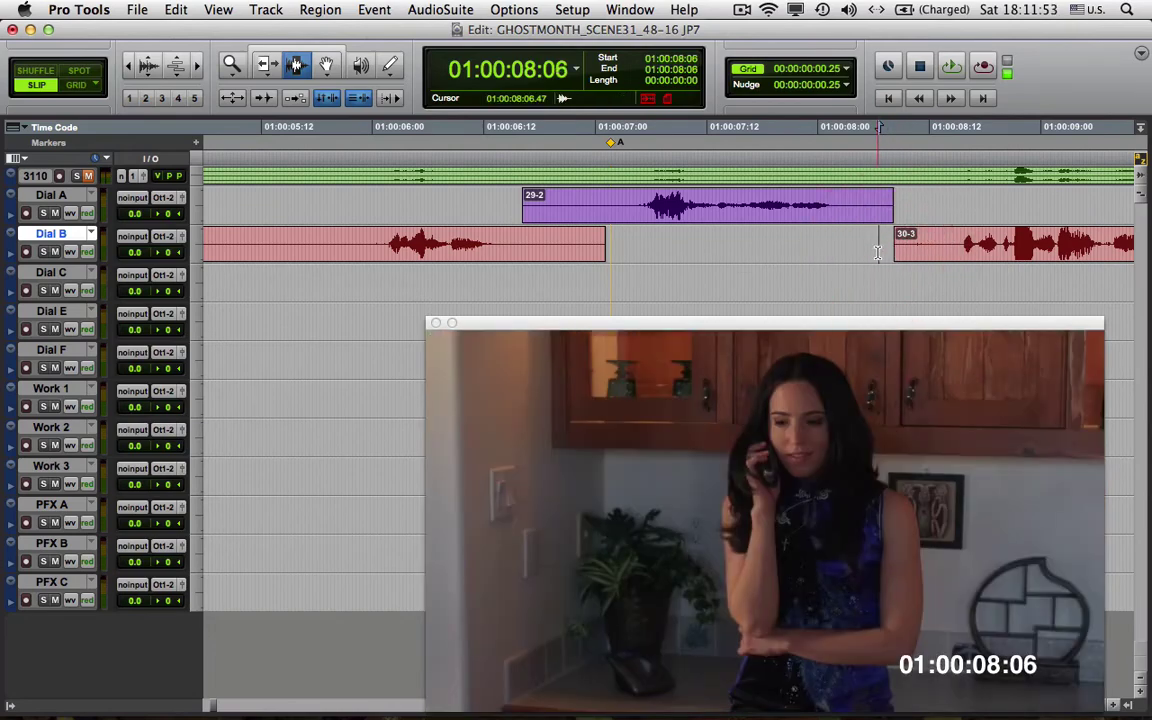
click(898, 255)
key(Return)
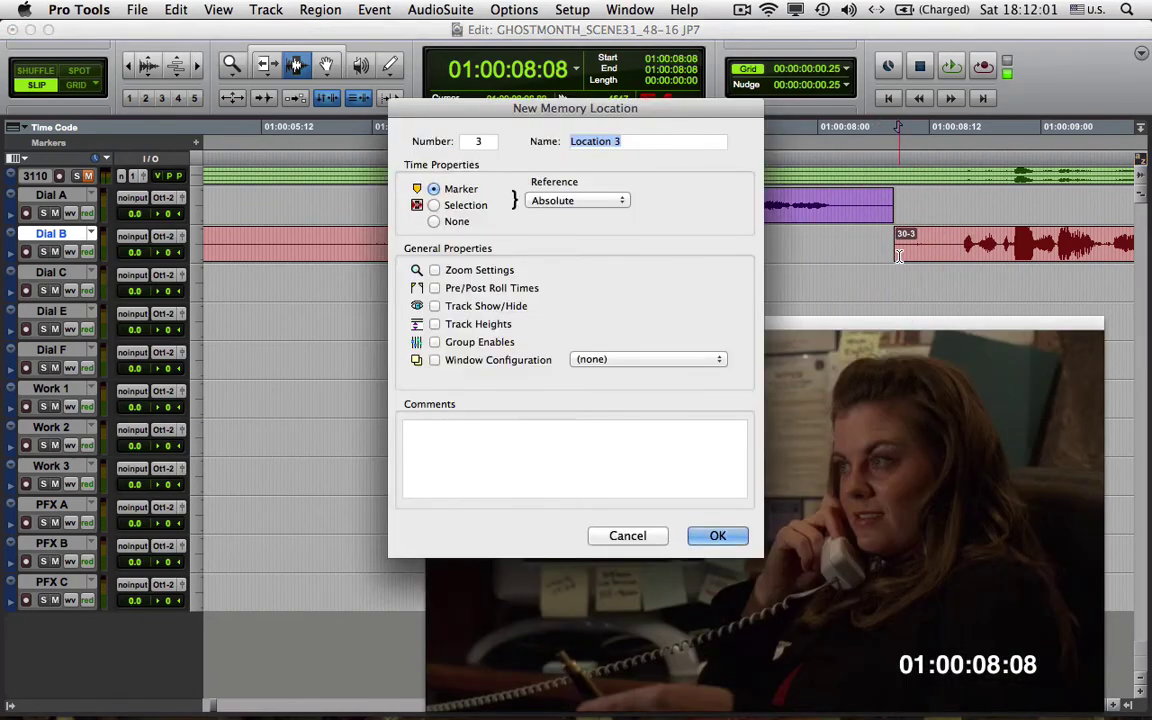
text(T)
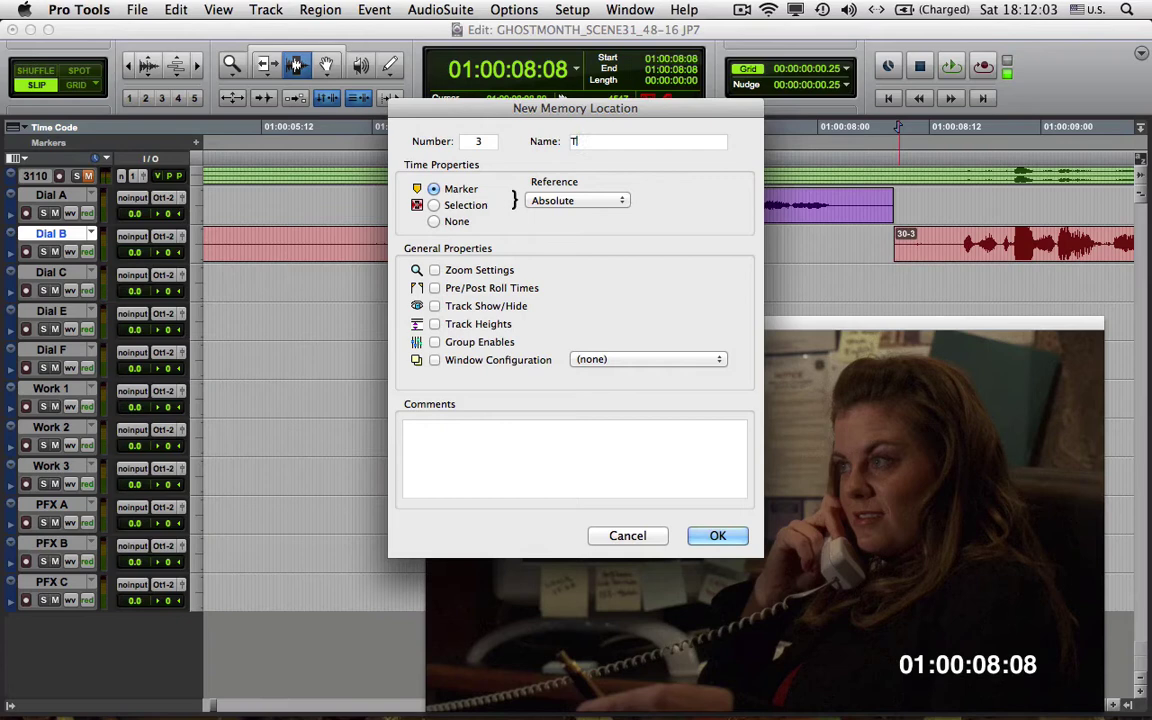
key(Return)
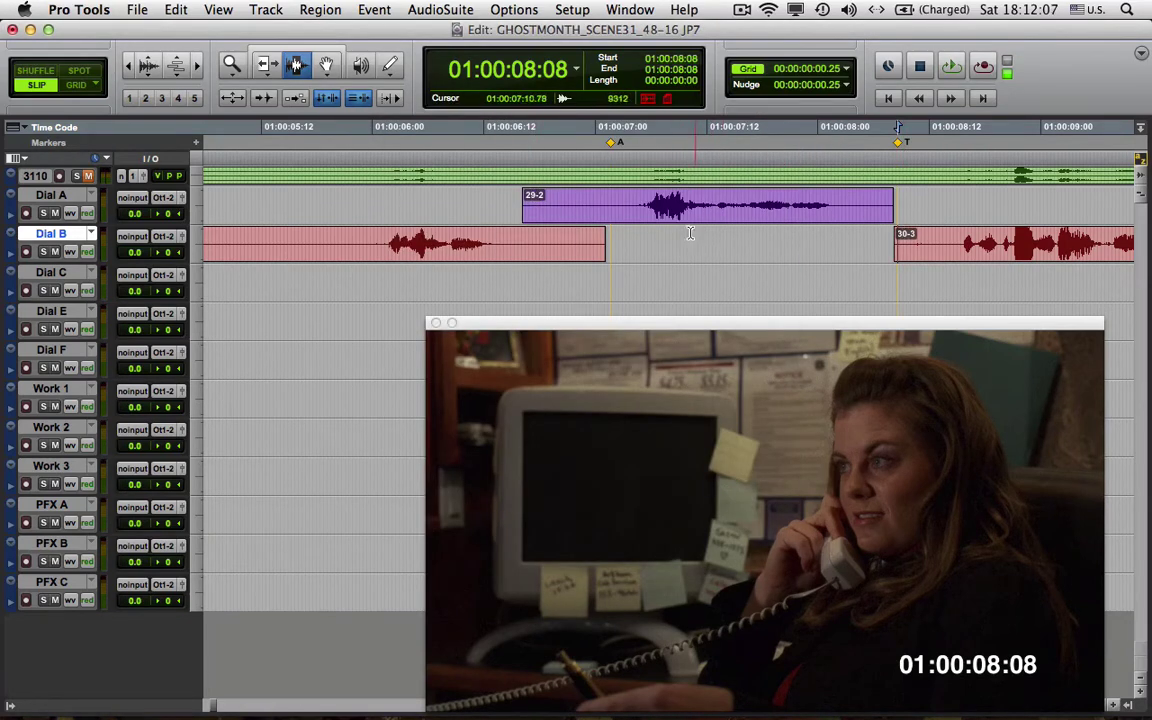
scroll(636, 249, left, 10)
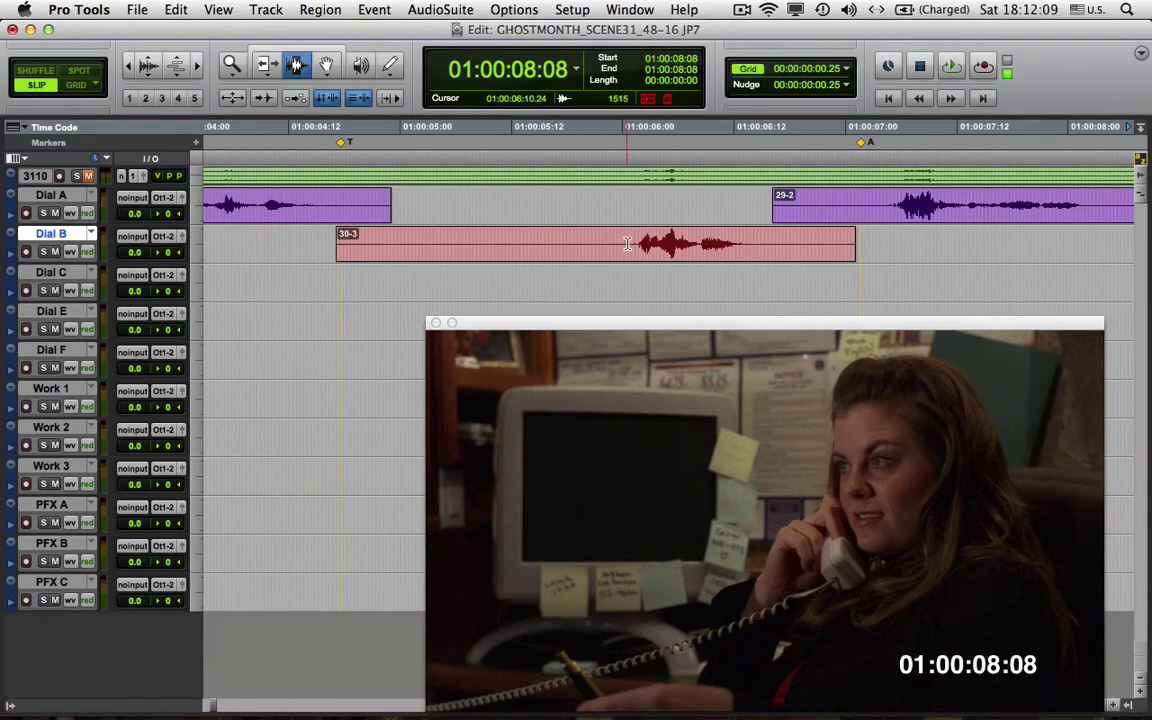
Step: Jump to the first T marker and step one frame forward to 01:00:04:17
click(385, 143)
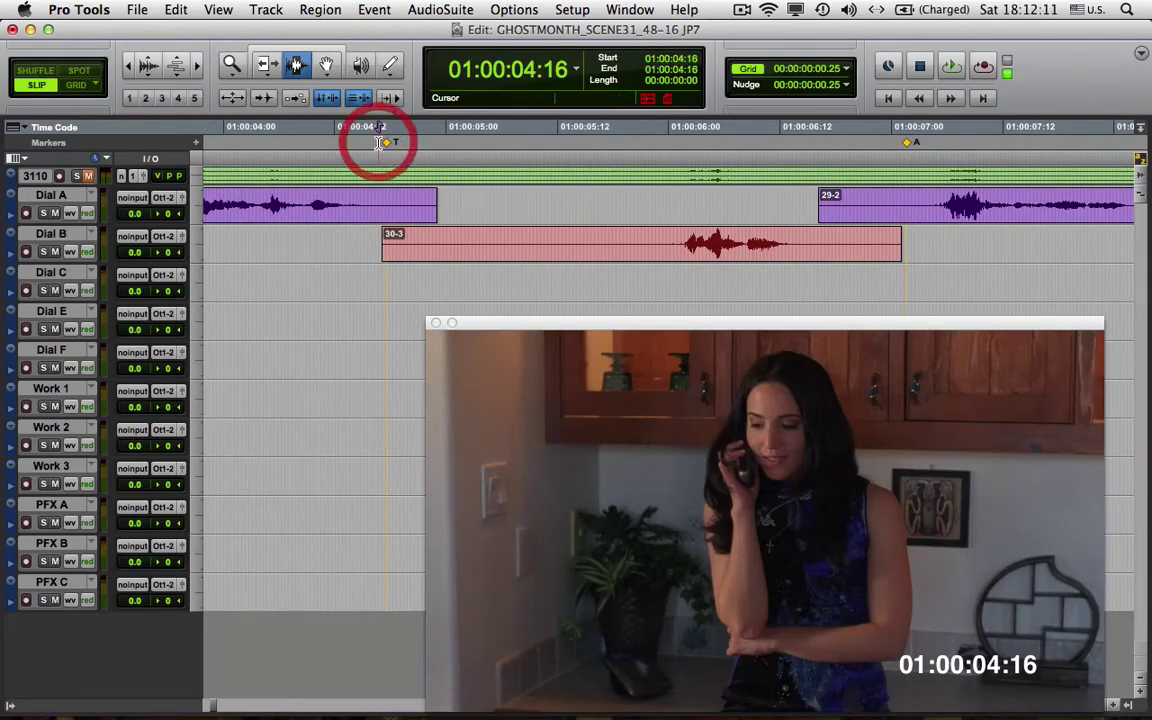
key(period)
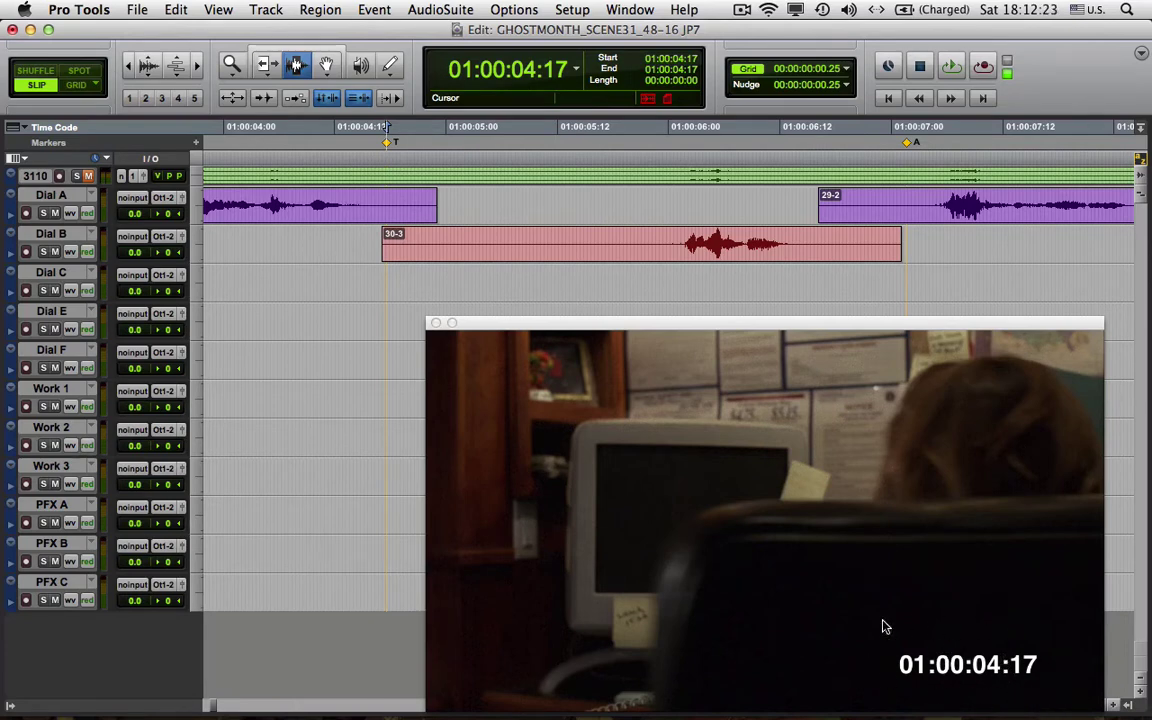
key(super+Tab)
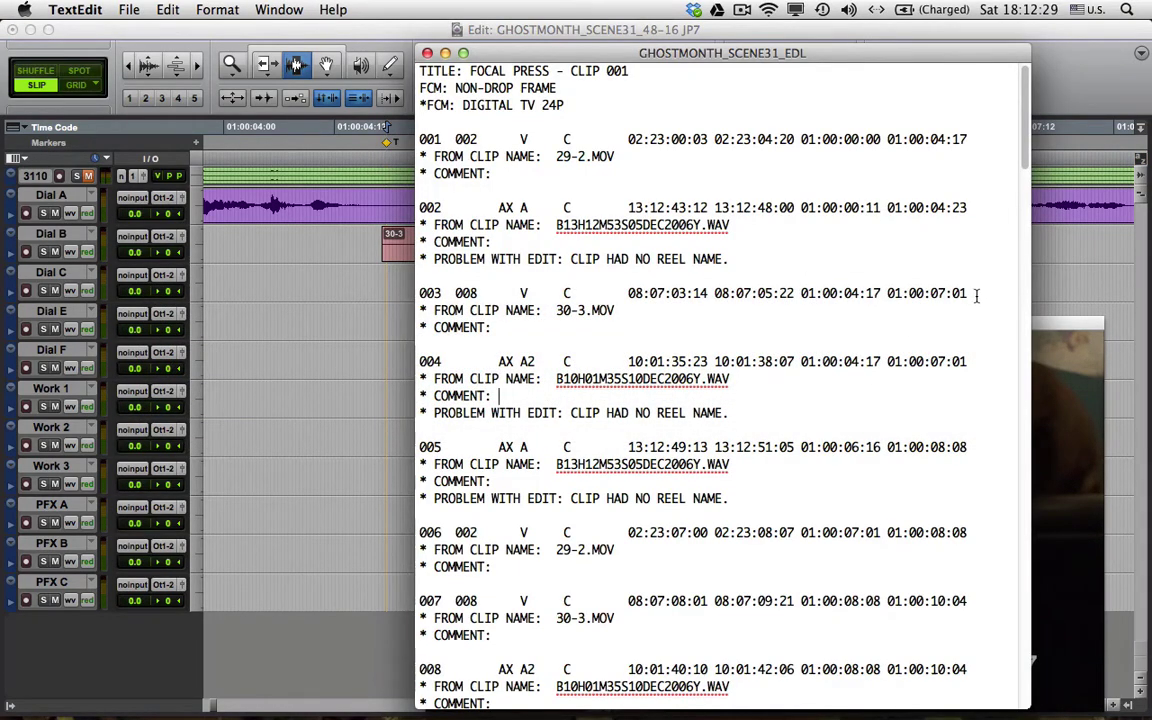
Step: Compare EDL events 003 and 004 and select event 003's record-out 01:00:07:01
drag(977, 296, 415, 297)
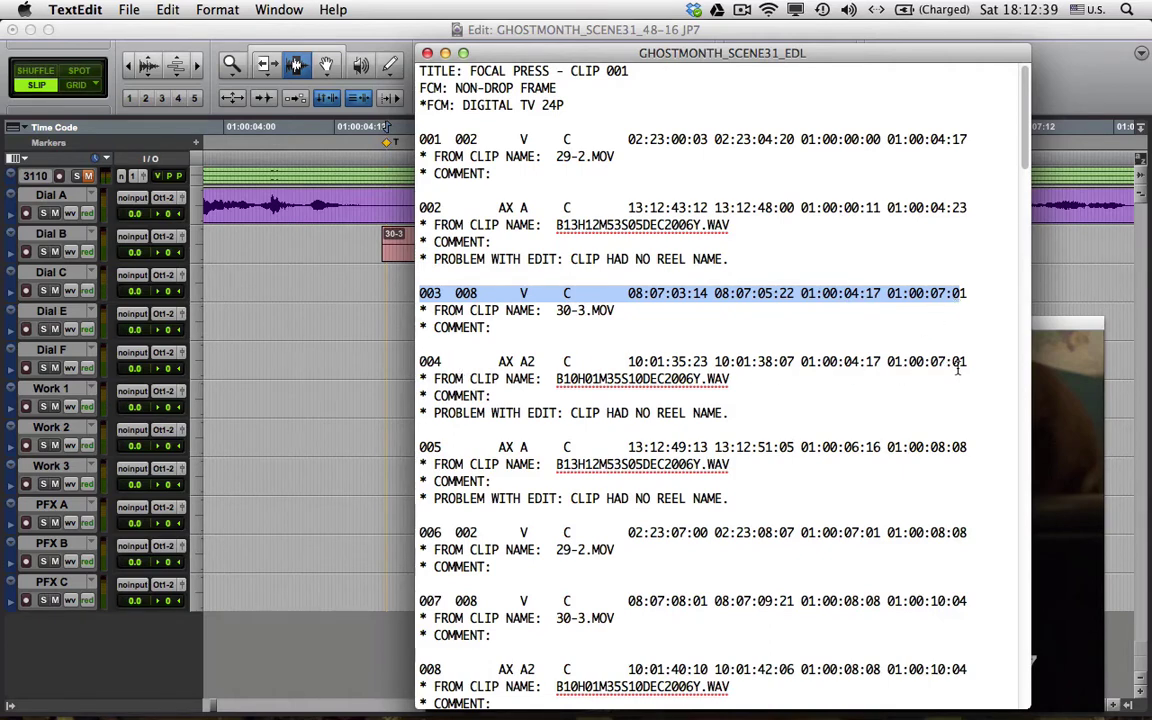
drag(901, 361, 441, 361)
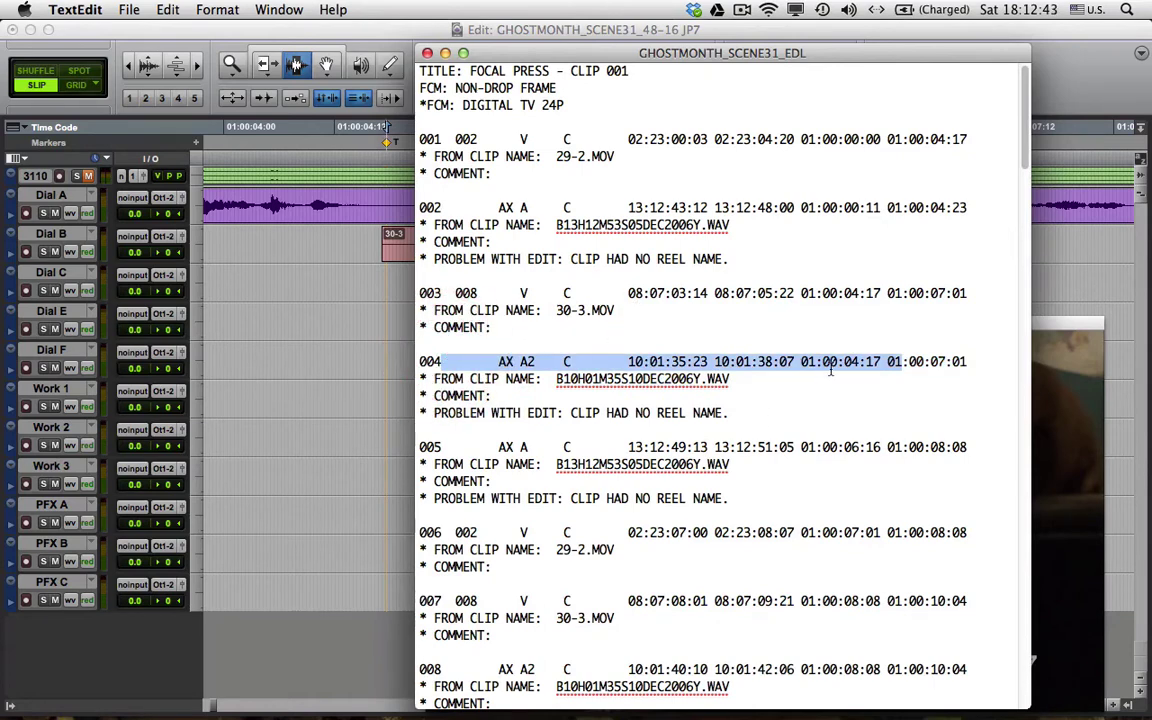
click(873, 373)
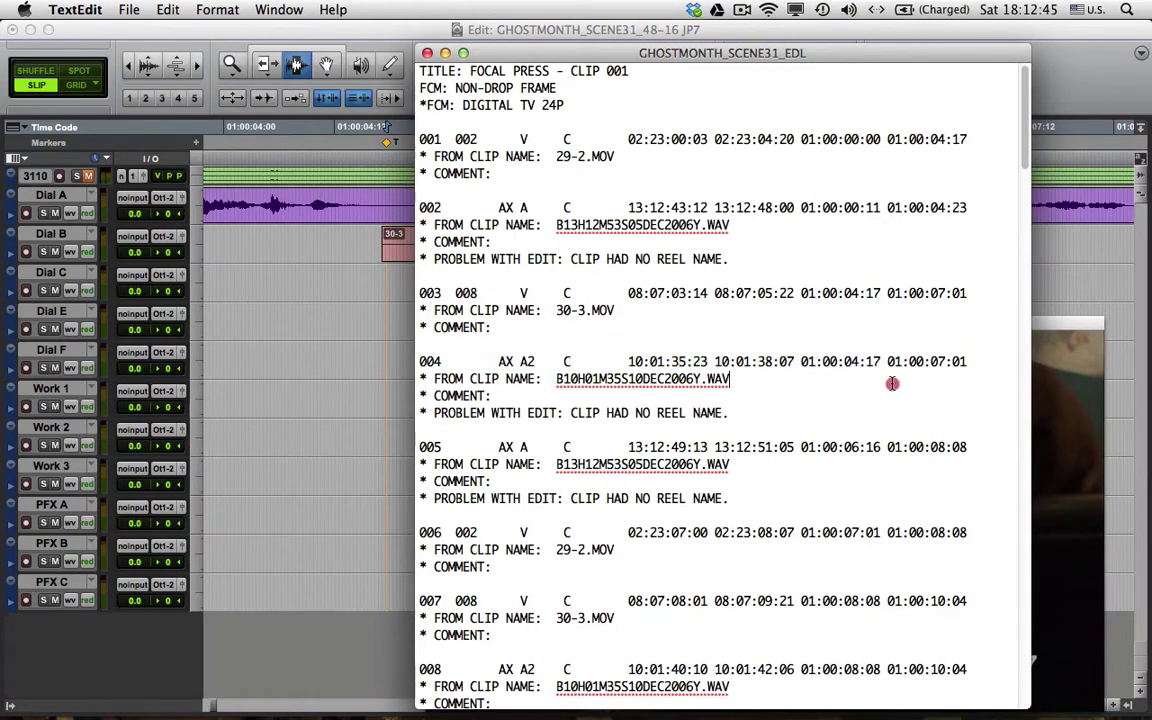
drag(967, 362, 888, 362)
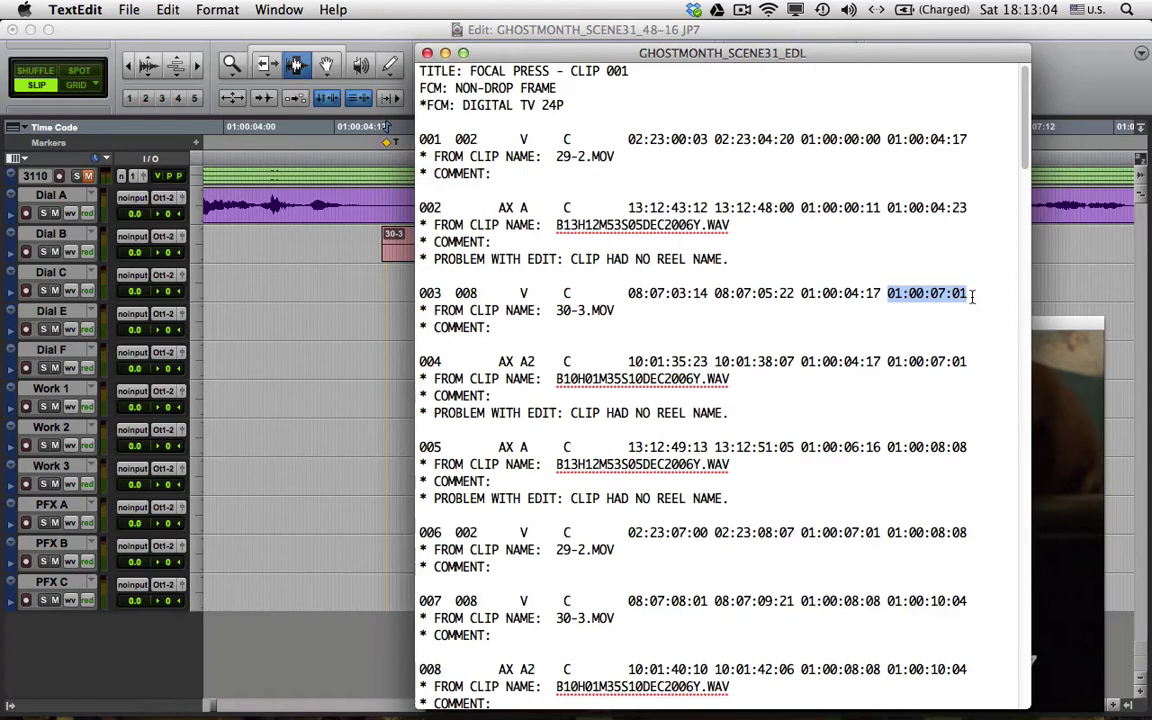
key(super+Tab)
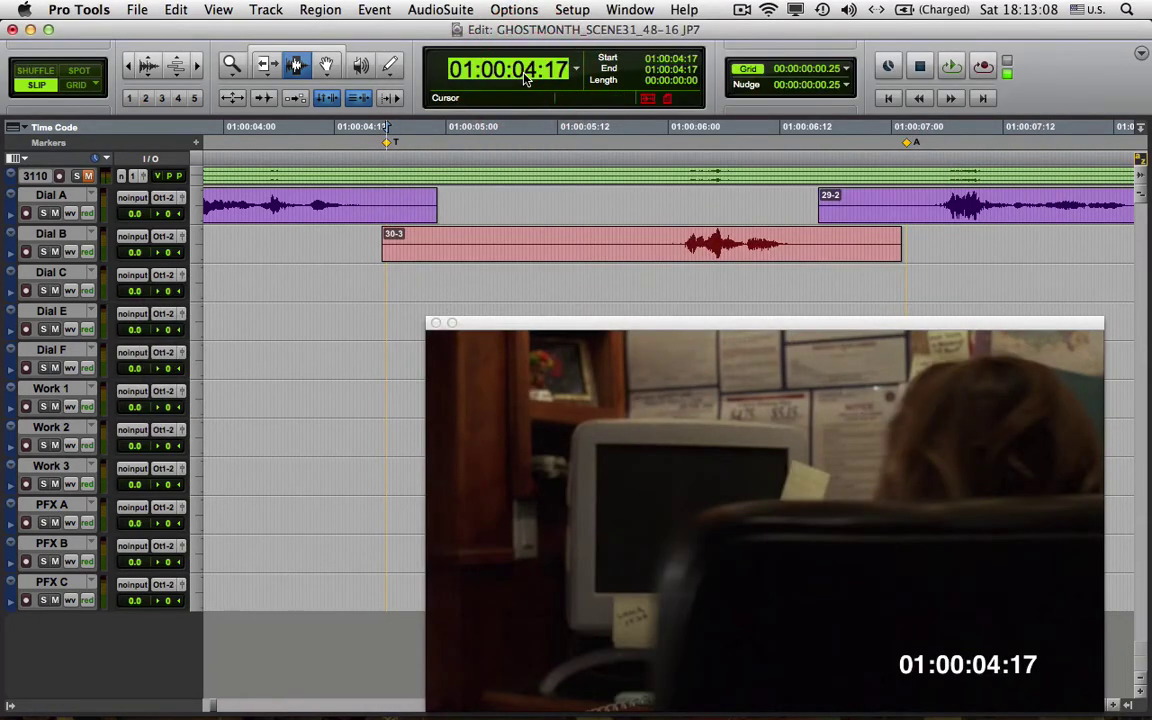
Step: Set the Pro Tools counter to 01:00:07:01
key(Return)
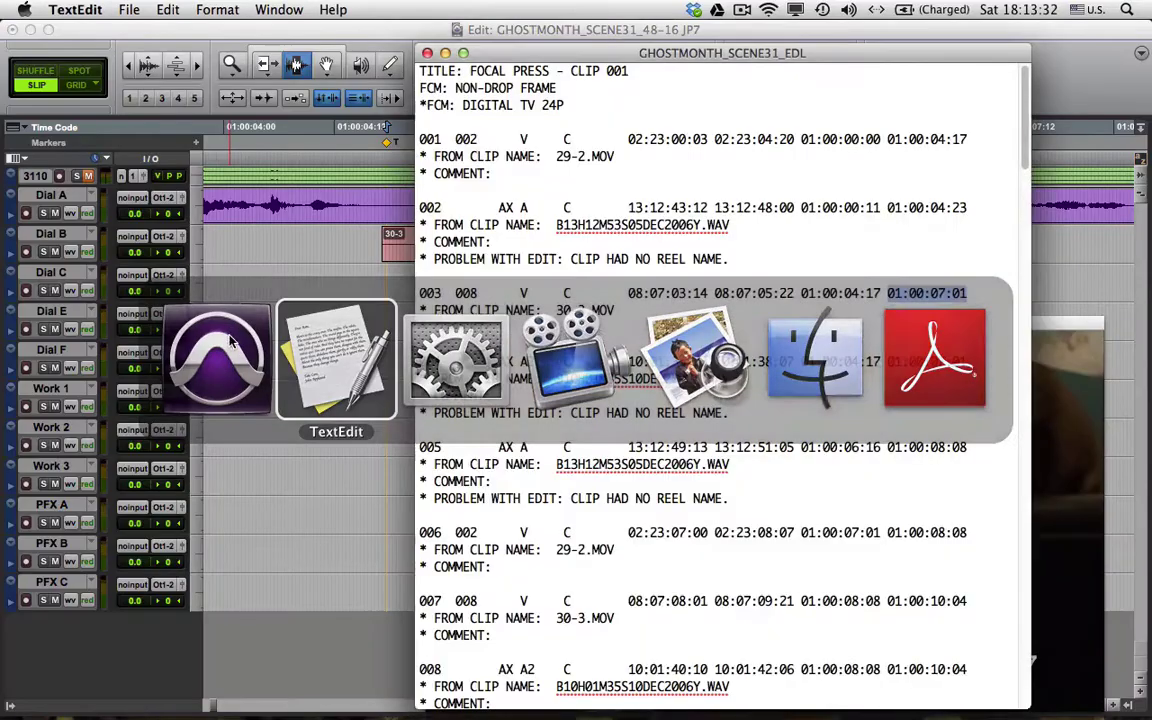
Step: Compare the V entries of EDL events 003 and 006 in TextEdit
key(super+Tab)
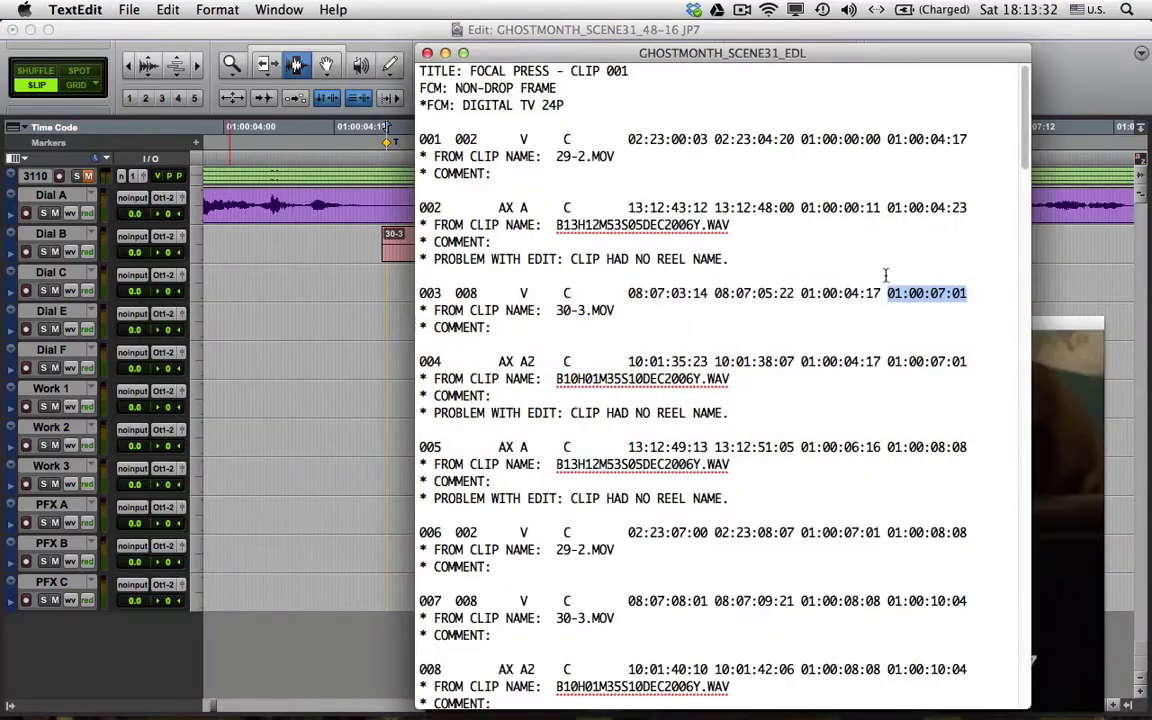
double_click(522, 293)
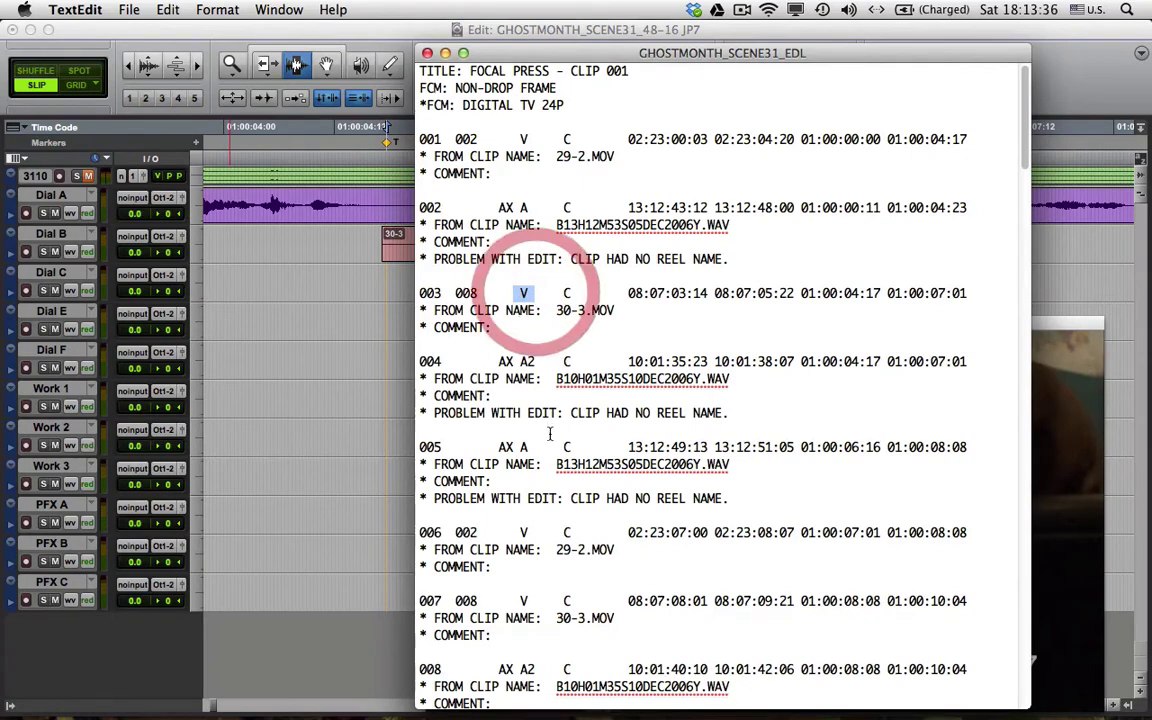
double_click(523, 532)
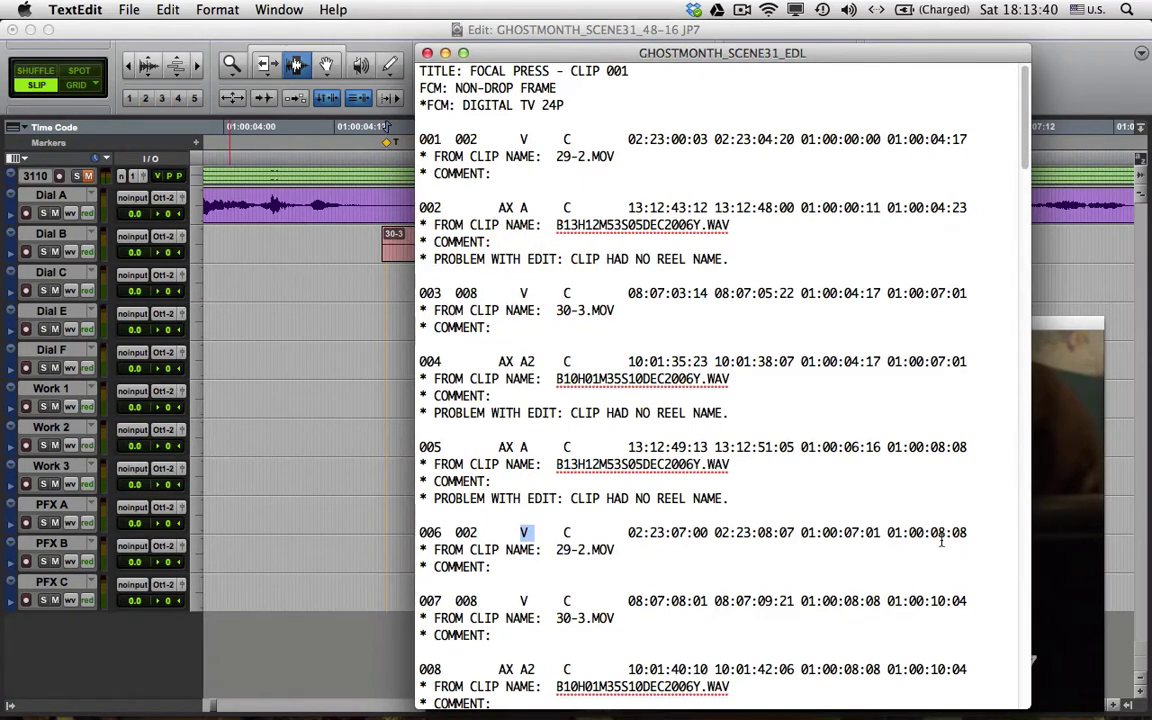
key(super+Tab)
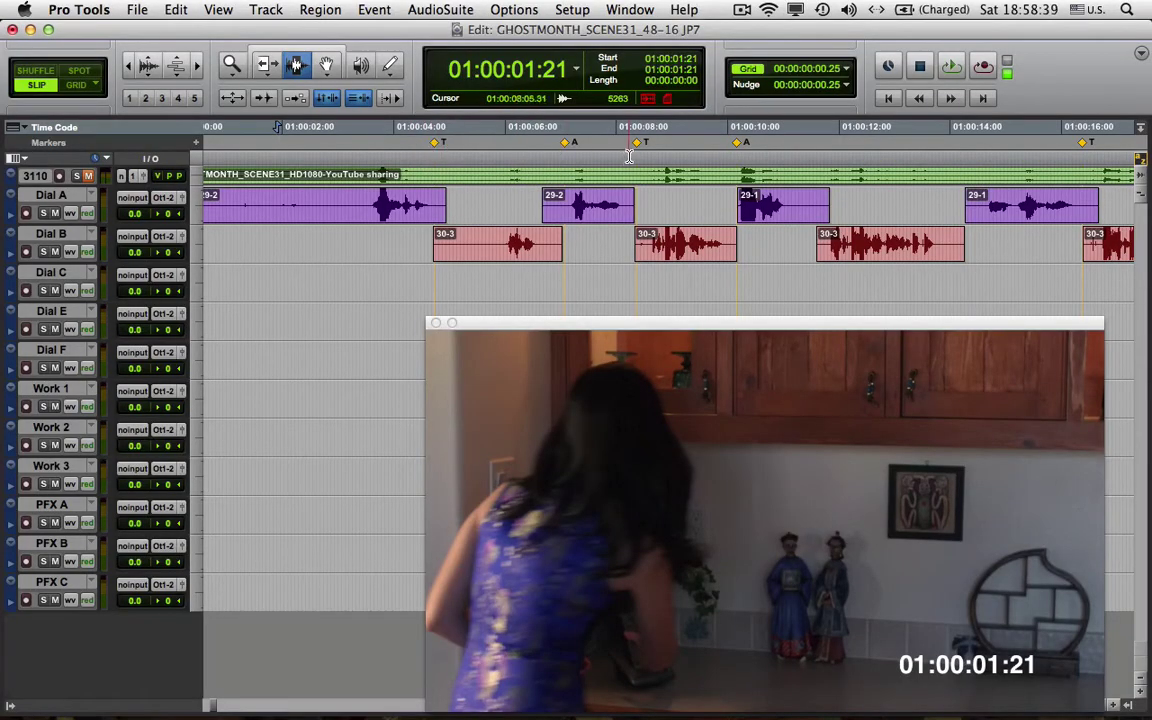
Step: Scroll the Edit window left toward the session start
scroll(714, 207, left, 3)
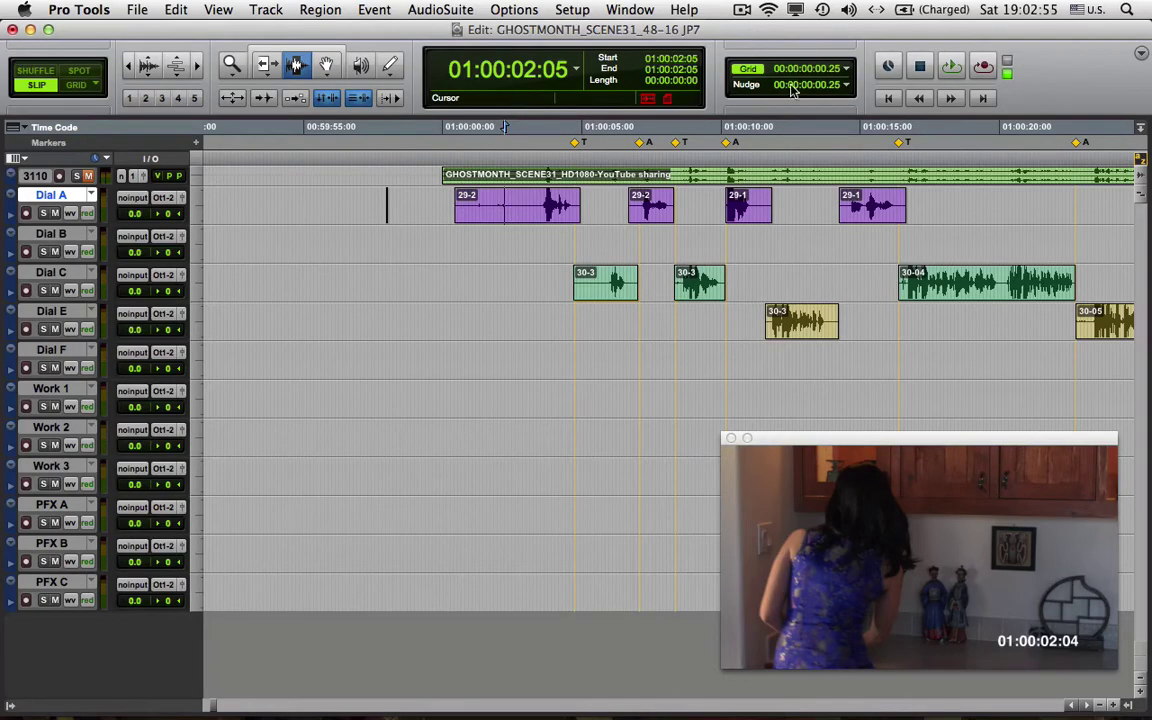
click(546, 205)
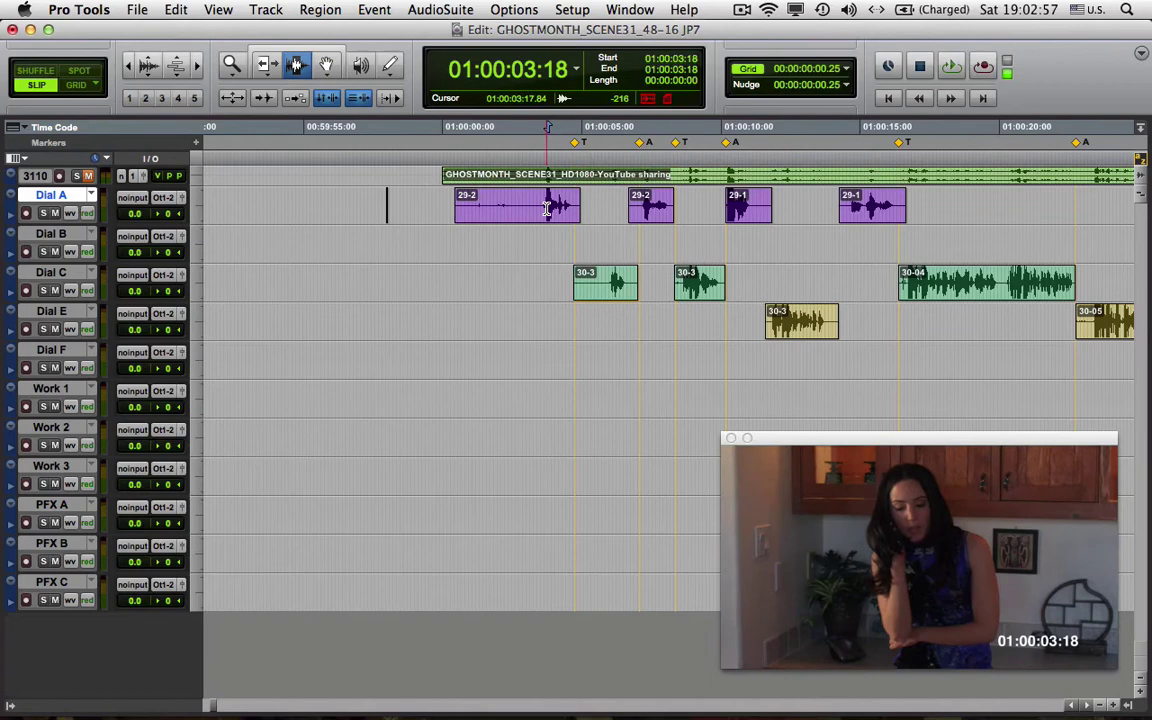
click(652, 205)
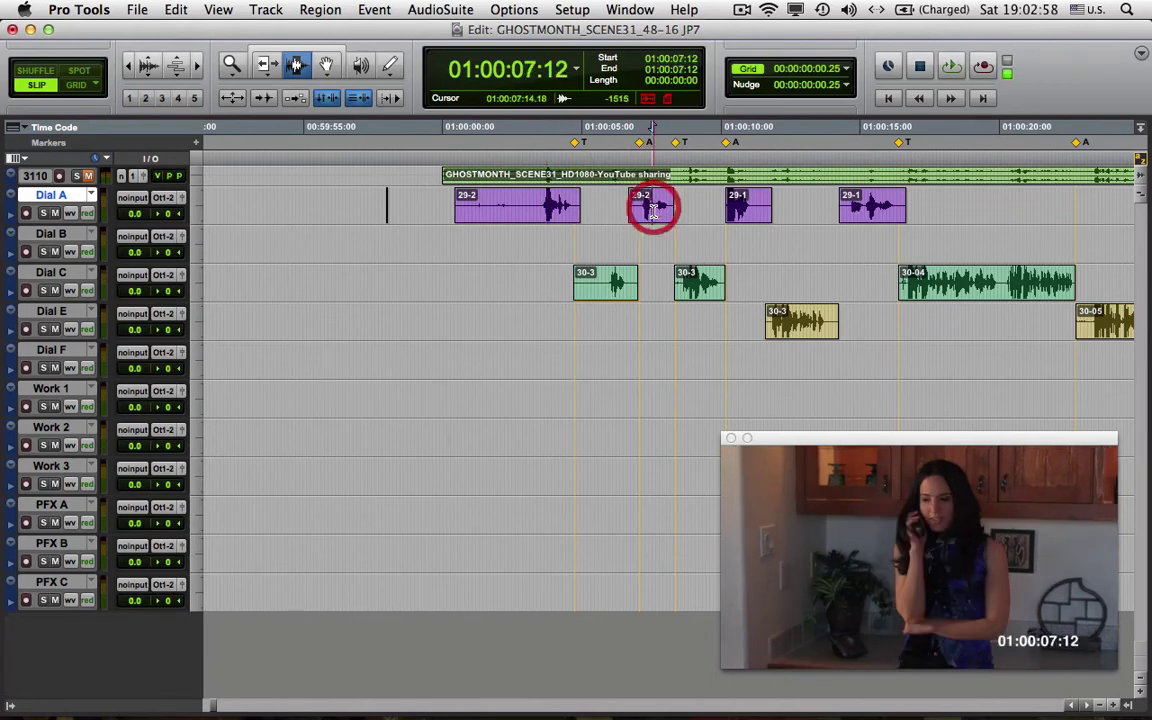
click(748, 210)
click(850, 214)
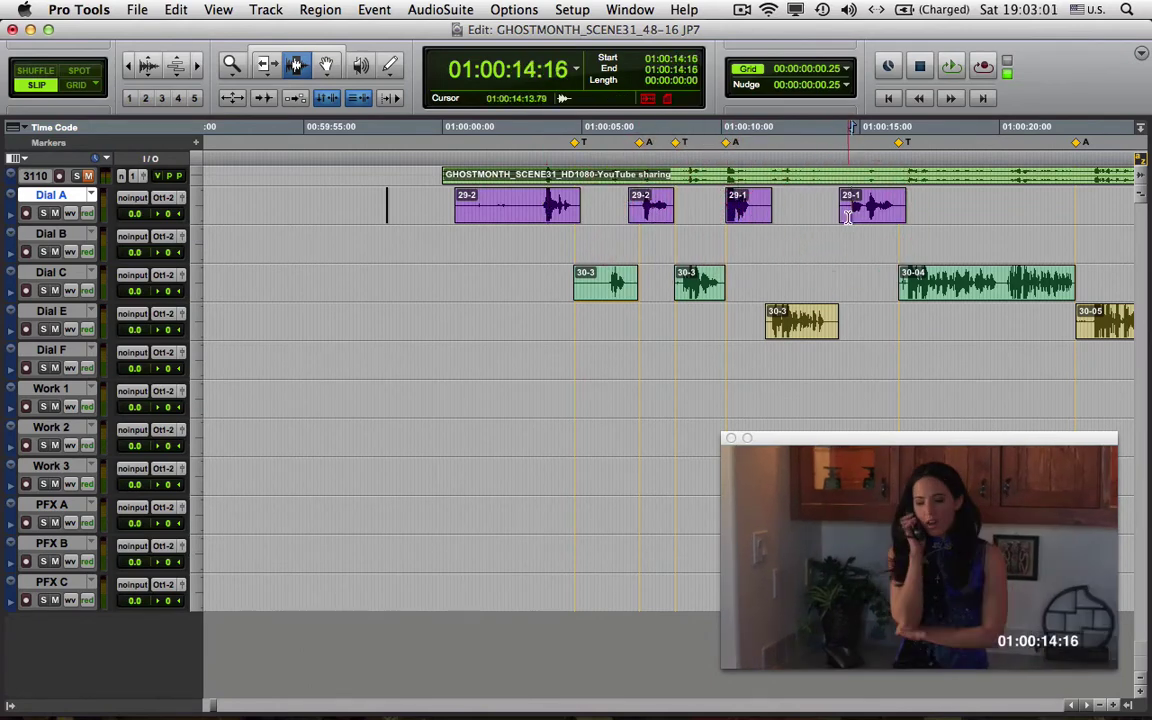
click(606, 254)
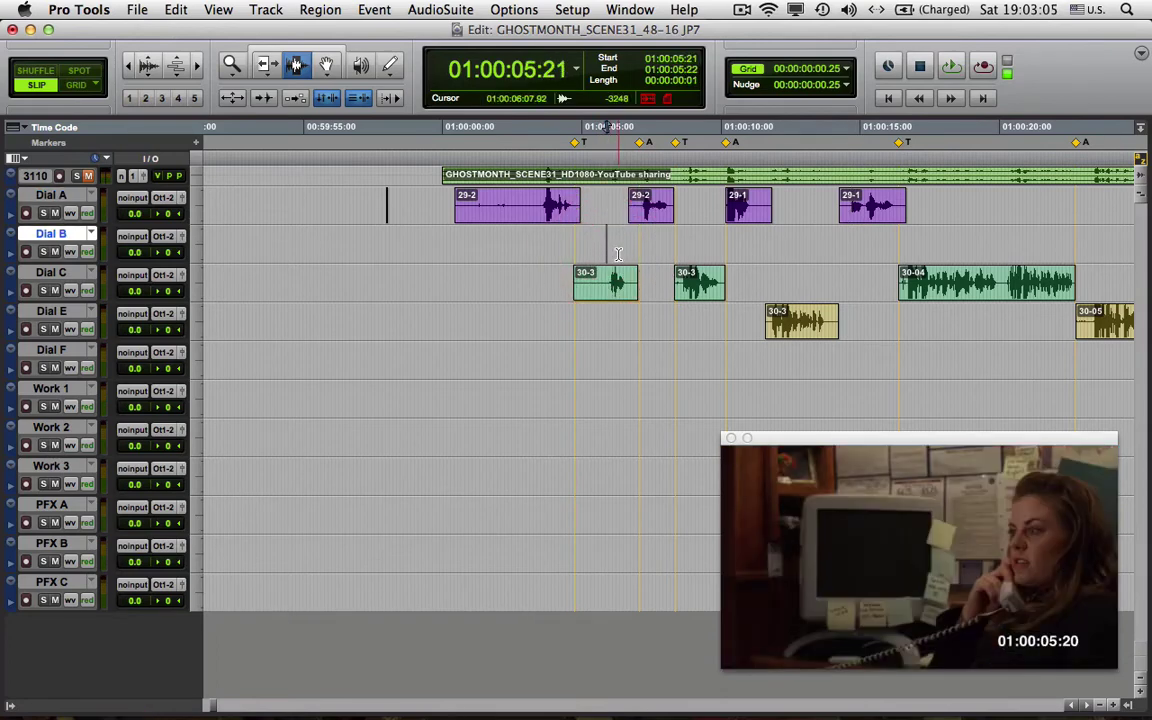
click(697, 271)
click(947, 279)
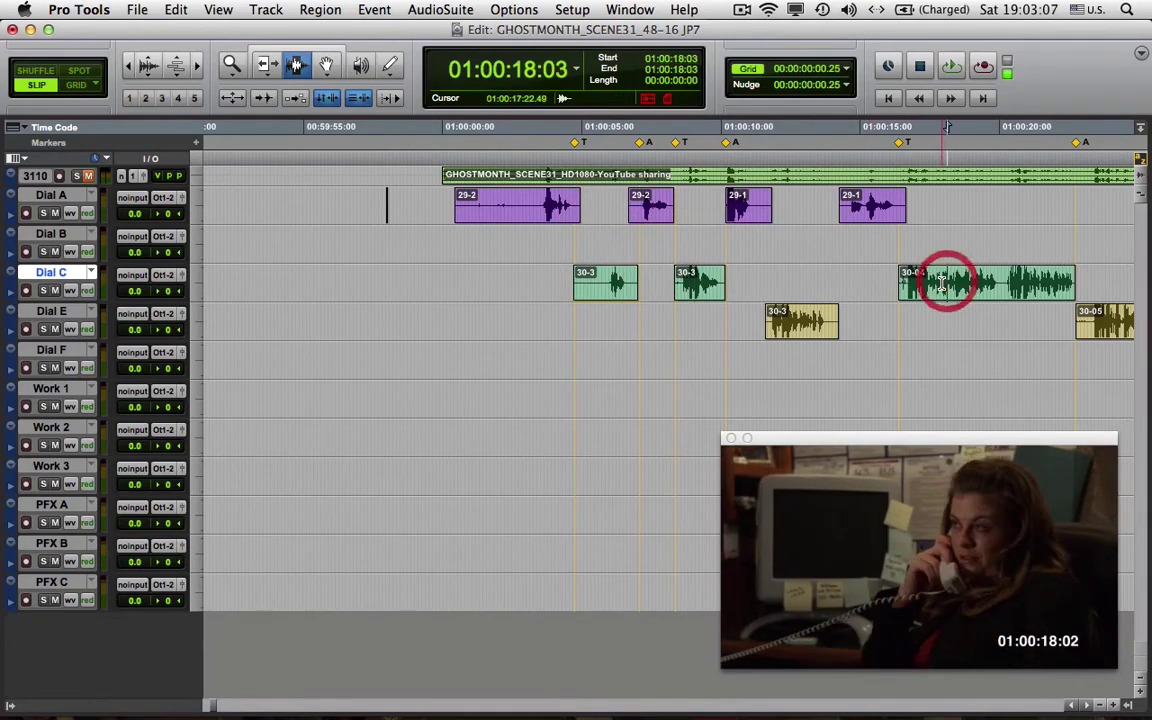
click(855, 315)
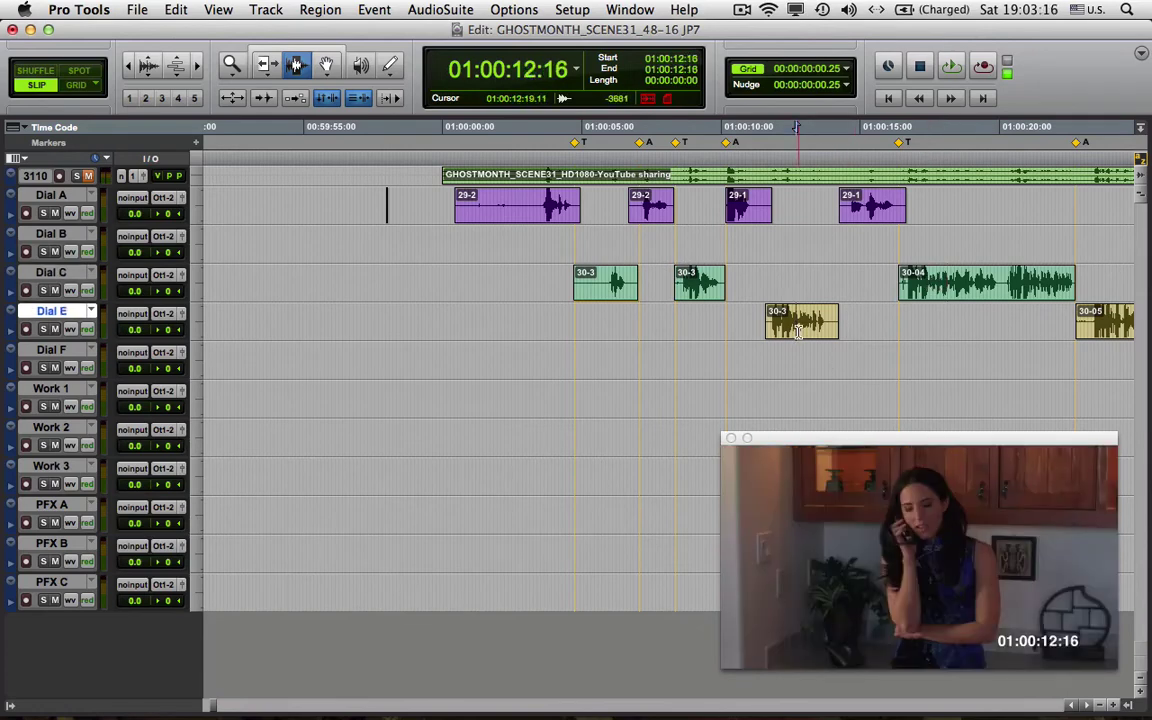
click(778, 212)
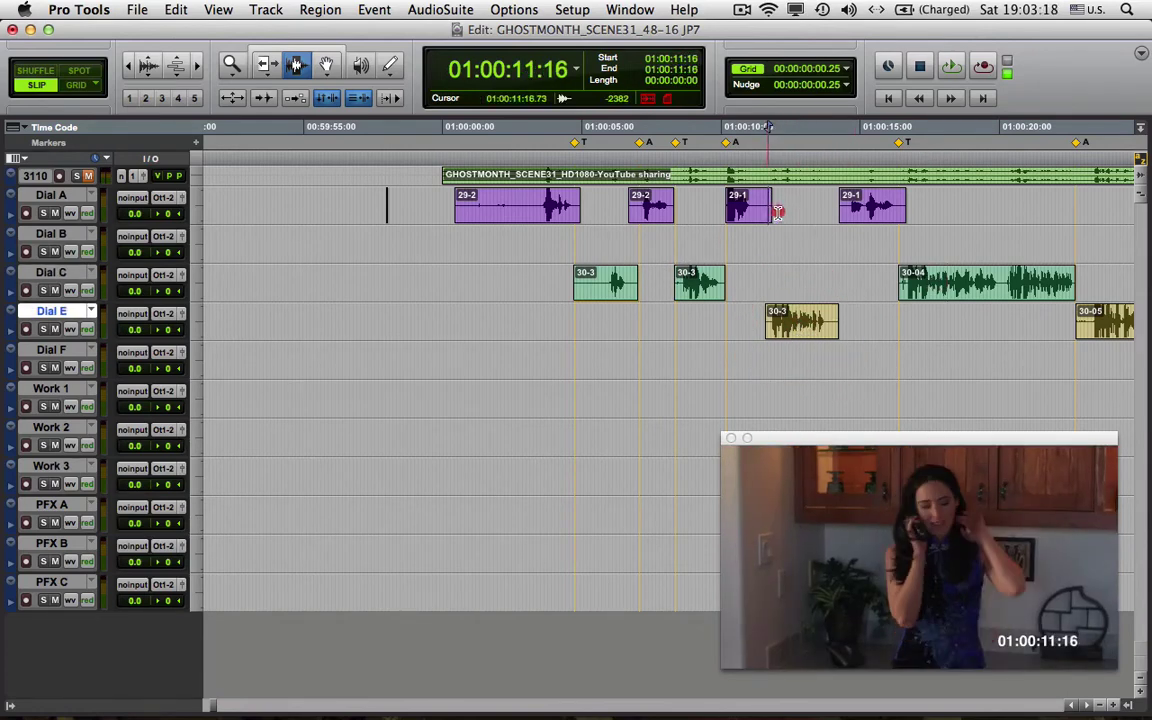
drag(778, 212, 851, 212)
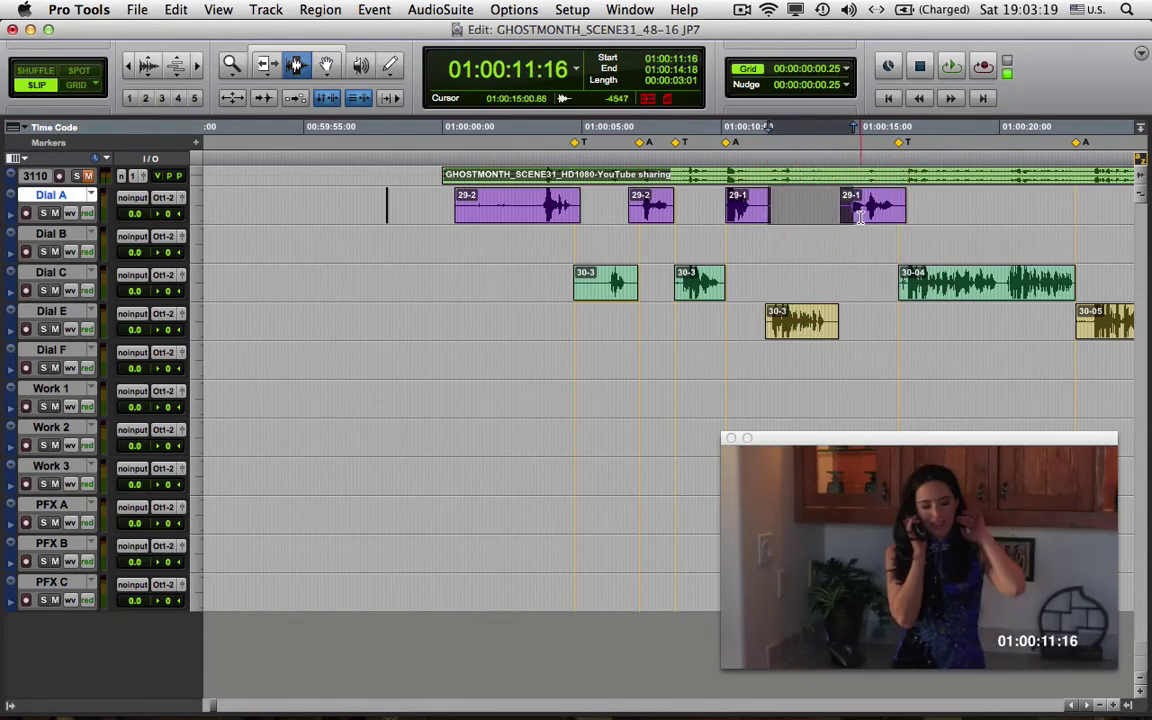
click(968, 281)
scroll(950, 300, right, 5)
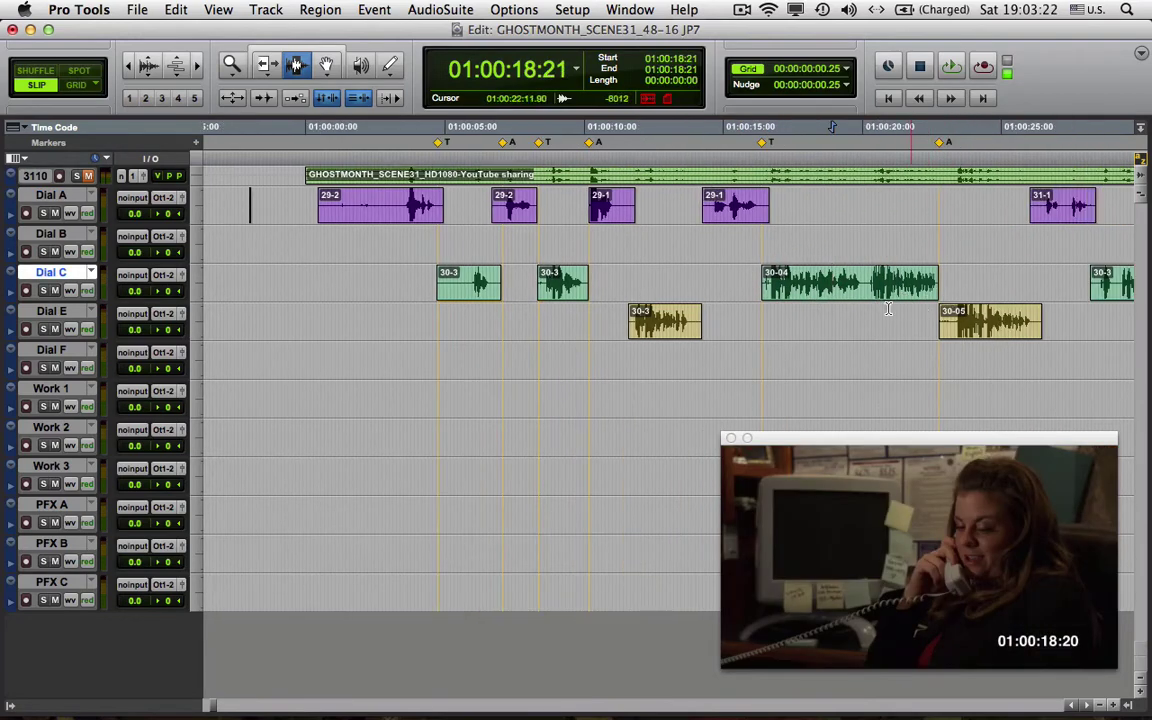
click(981, 313)
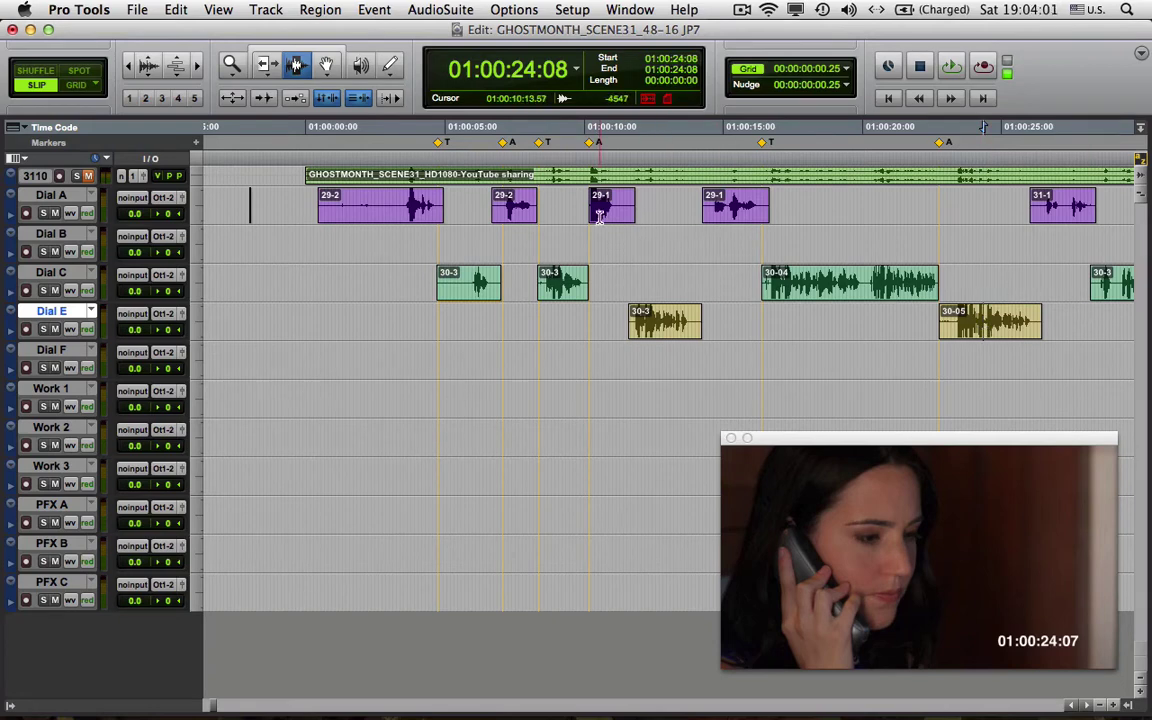
Step: Solo Dial A, audition around clip 29-1, and select the silent gap after it
click(595, 213)
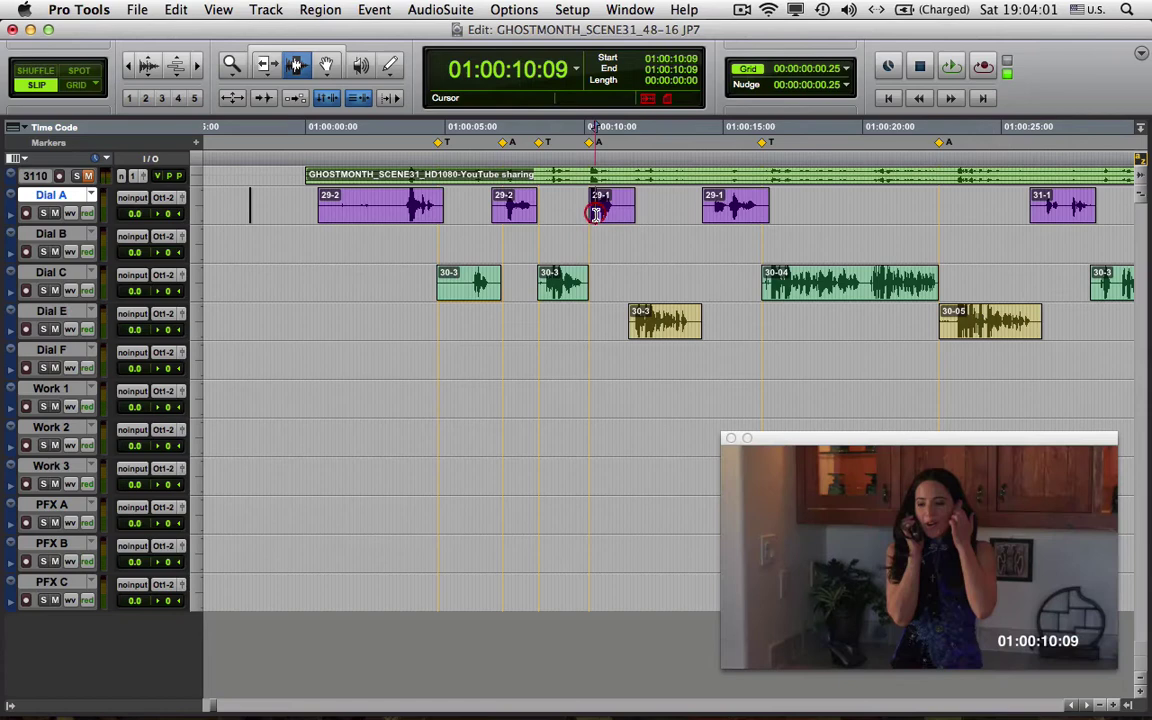
key(space)
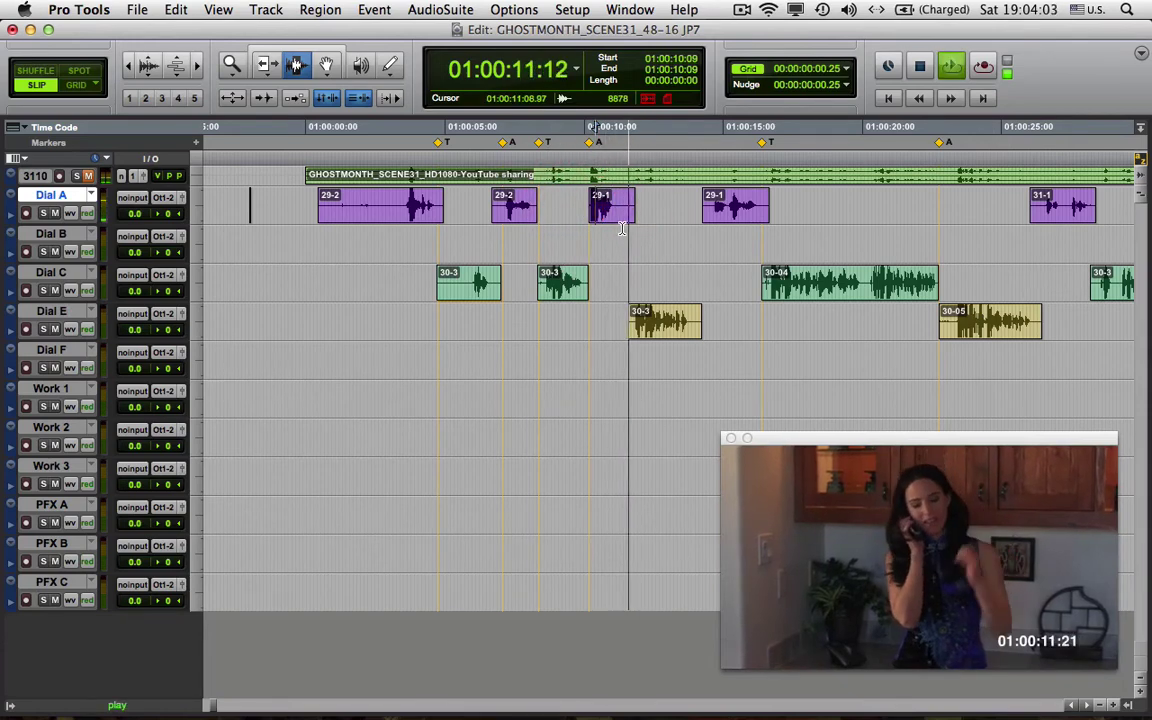
key(space)
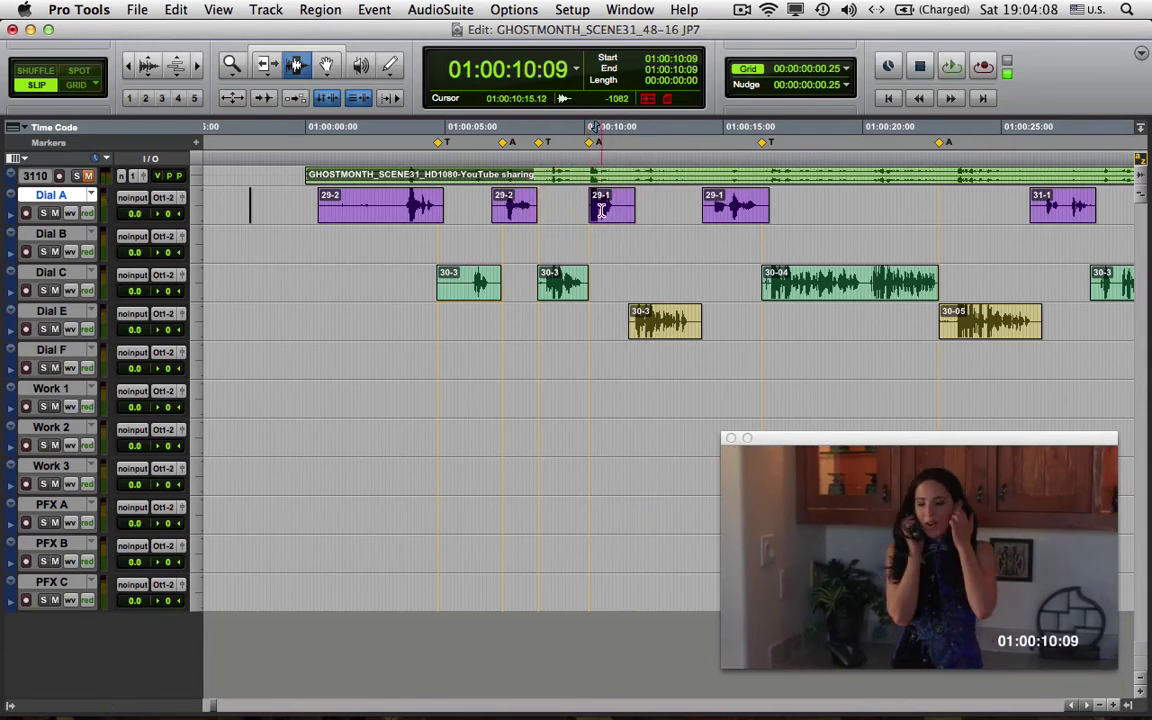
drag(601, 210, 720, 210)
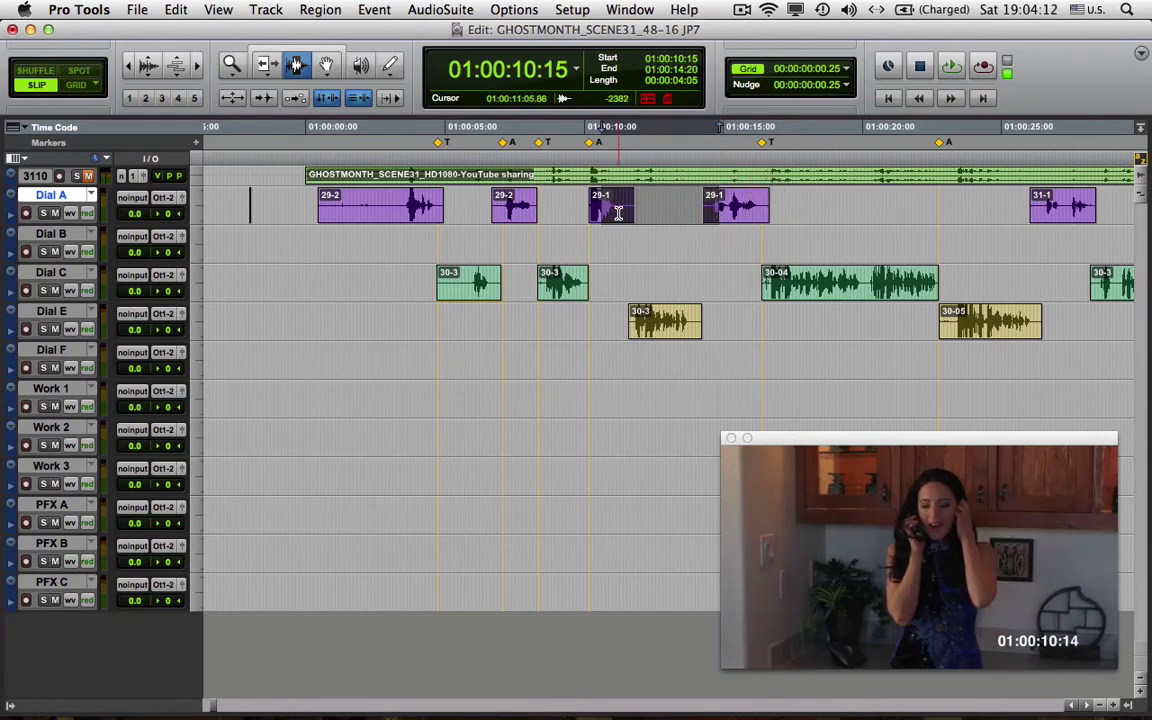
drag(618, 213, 716, 220)
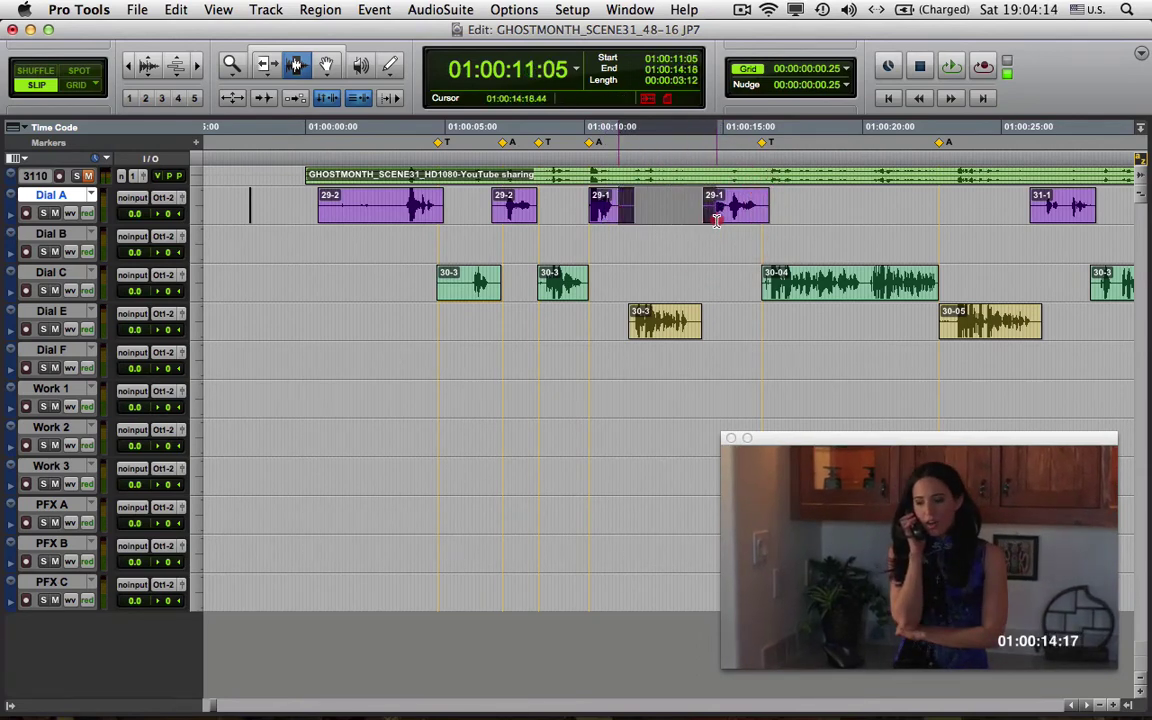
click(583, 207)
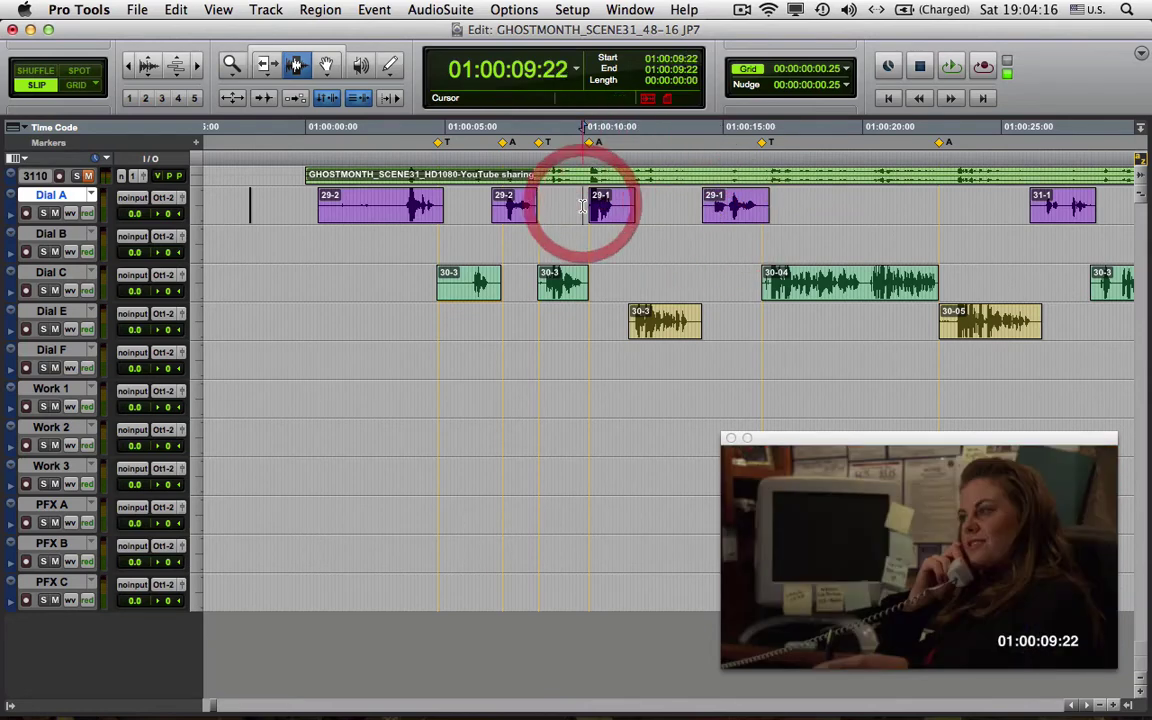
key(shift+s)
key(space)
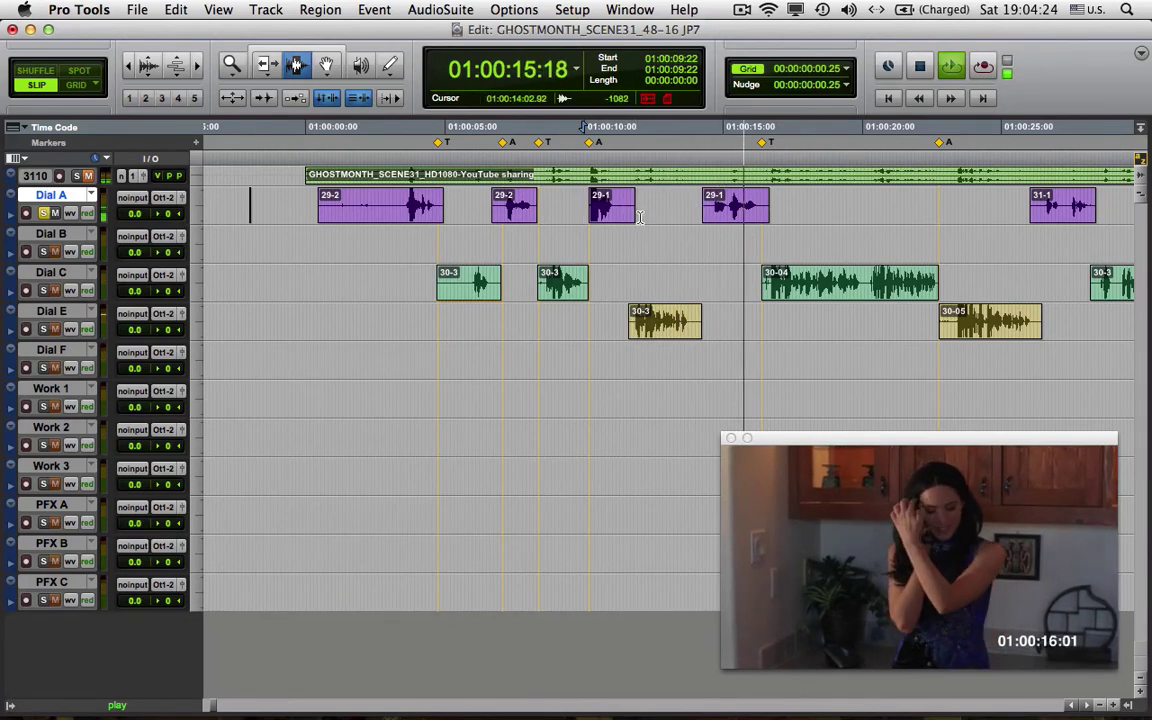
key(space)
drag(613, 205, 704, 219)
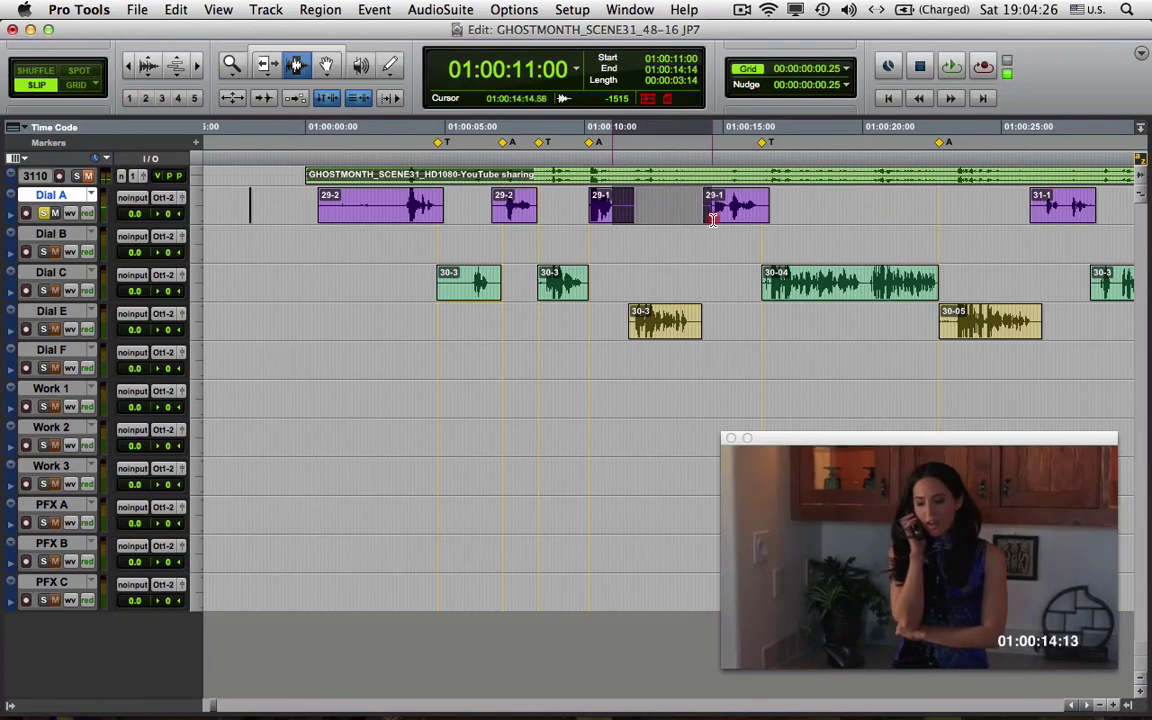
click(662, 205)
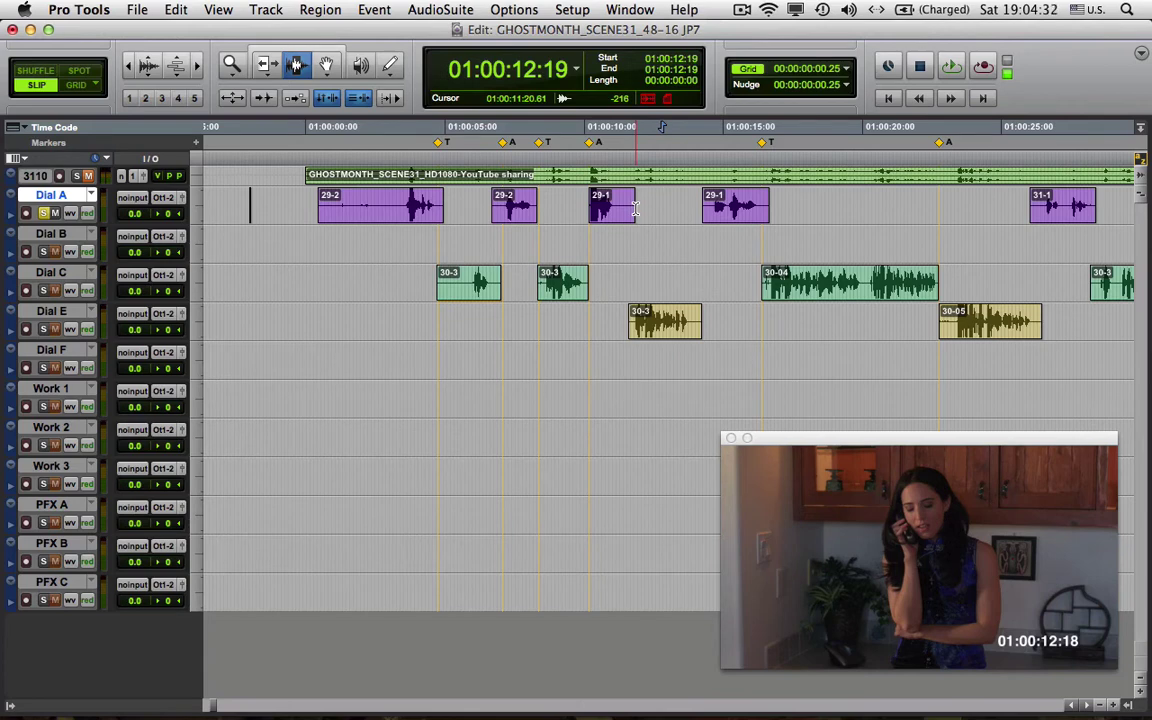
drag(628, 206, 712, 213)
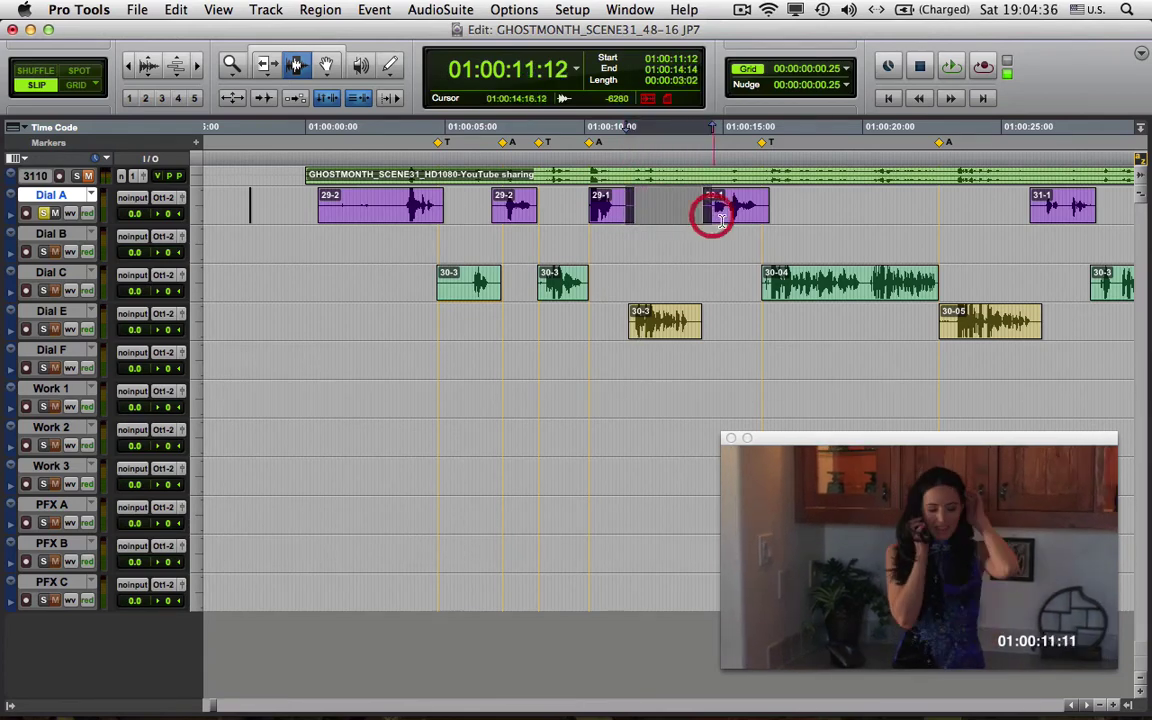
Step: Select the empty stretches on Dial E before and after clip 30-3
click(587, 317)
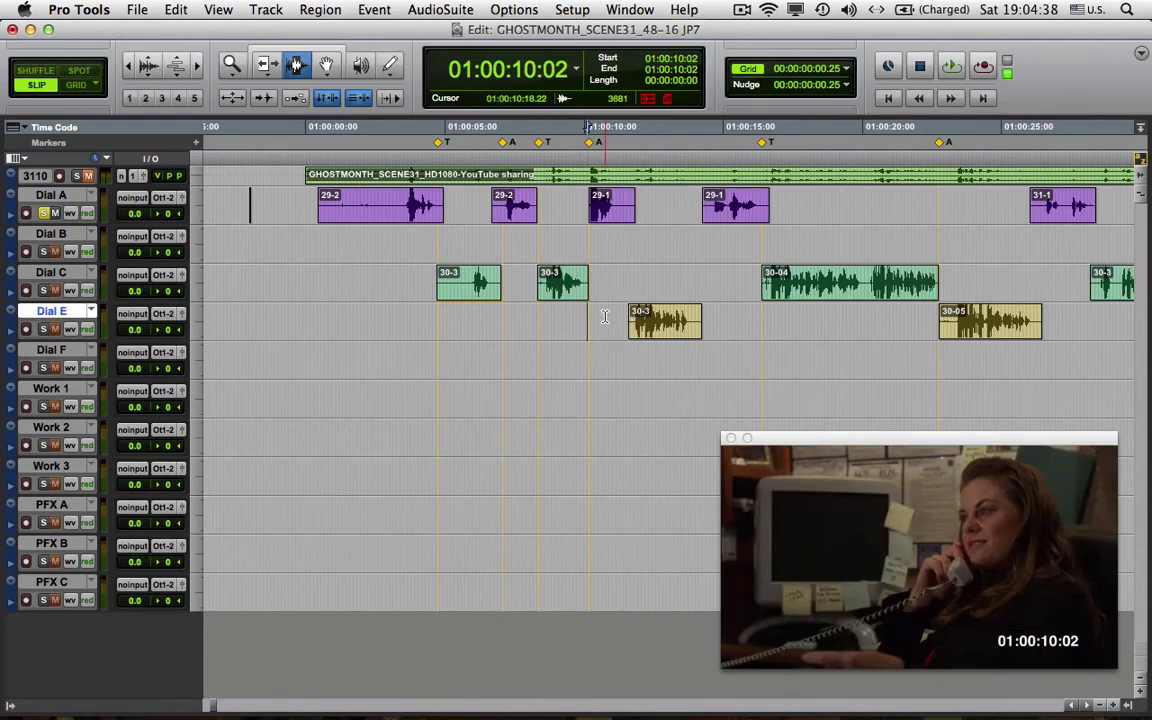
click(567, 290)
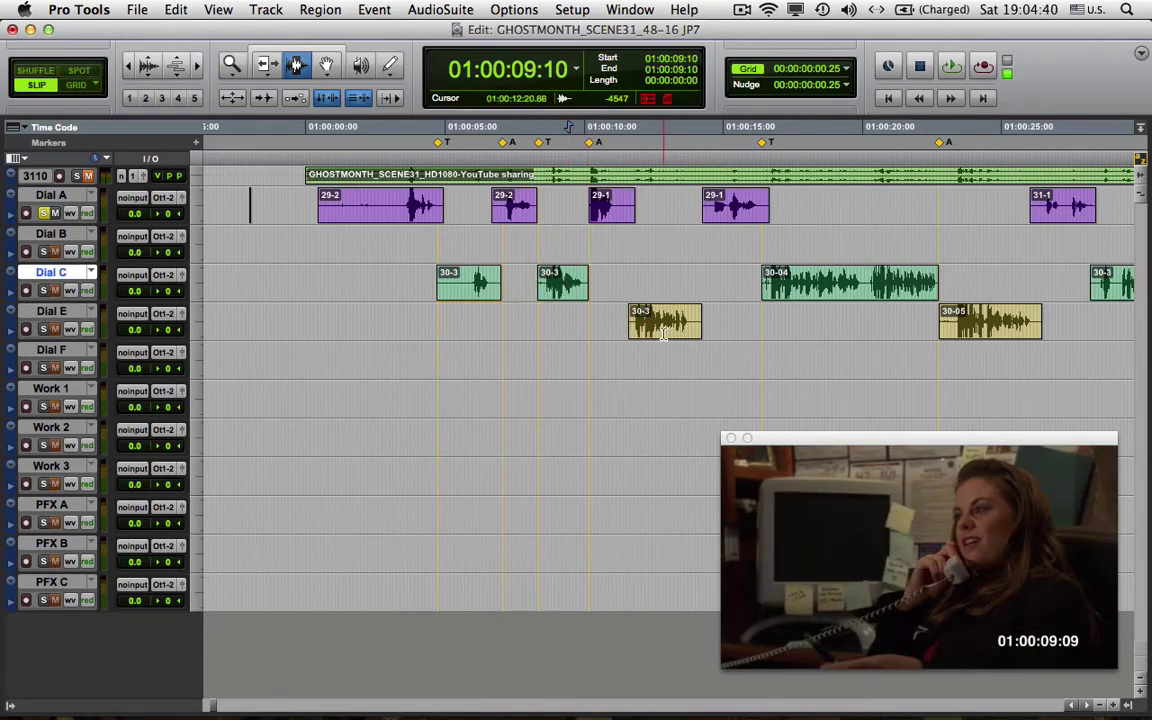
click(657, 323)
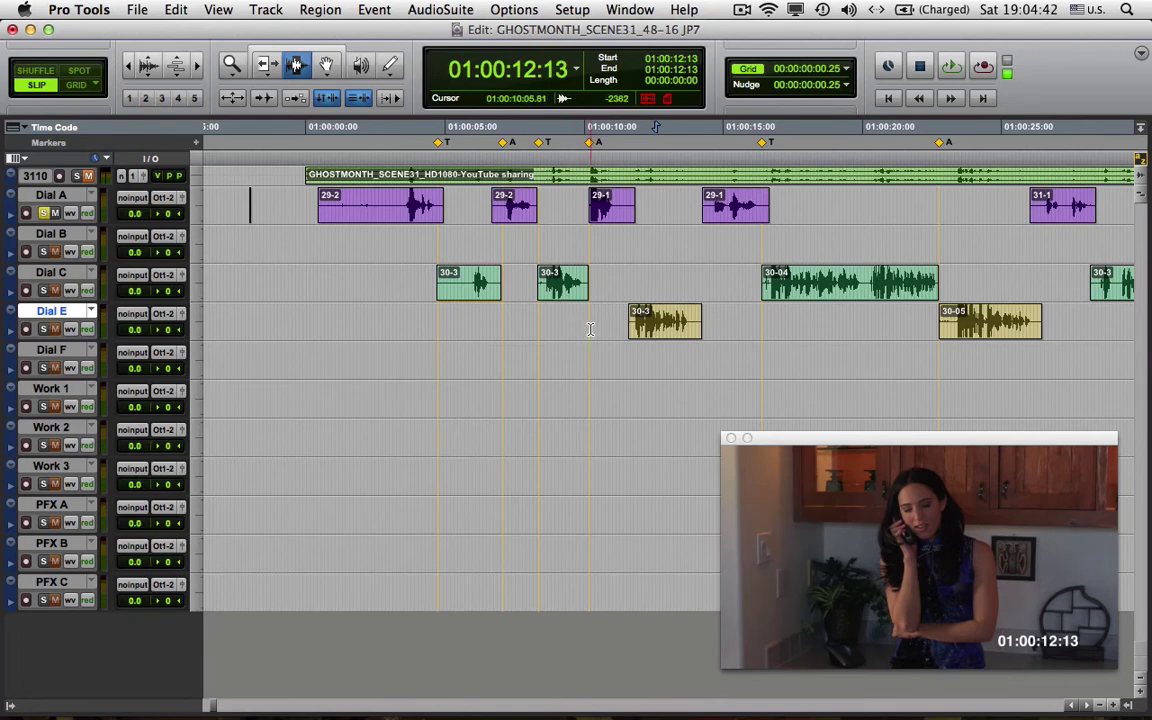
drag(590, 322, 636, 330)
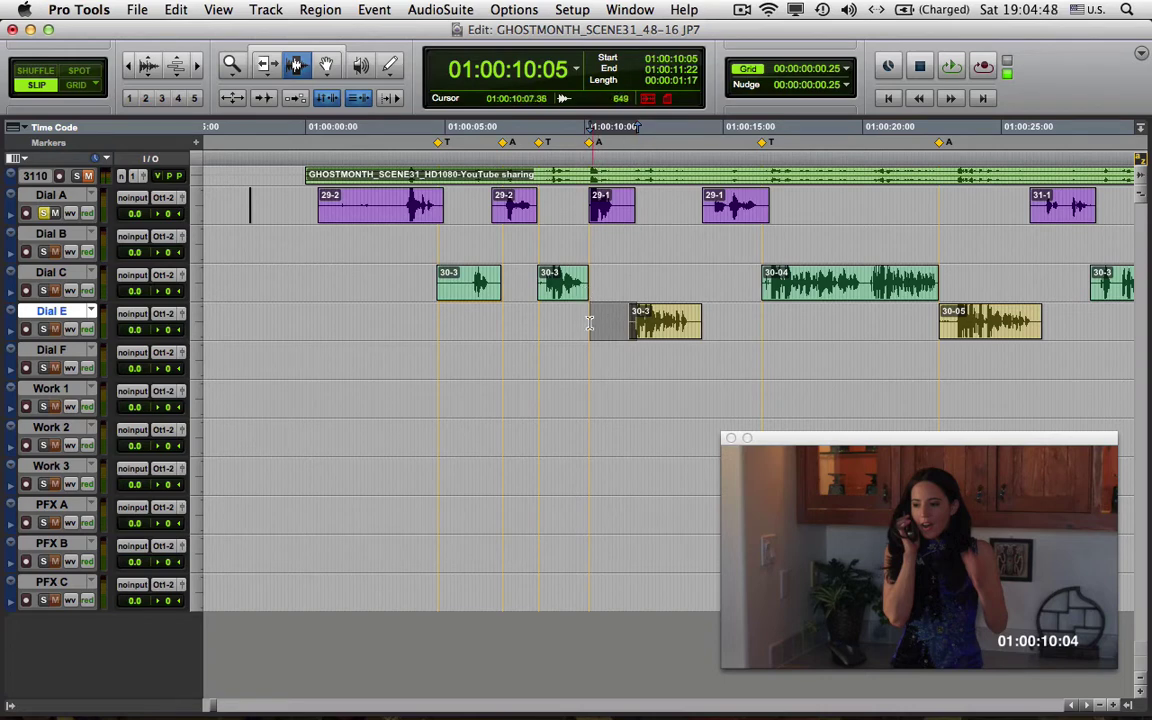
drag(696, 322, 761, 329)
Step: Play from 01:00:21:14 and select the Dial A gap before clip 31-1
click(906, 268)
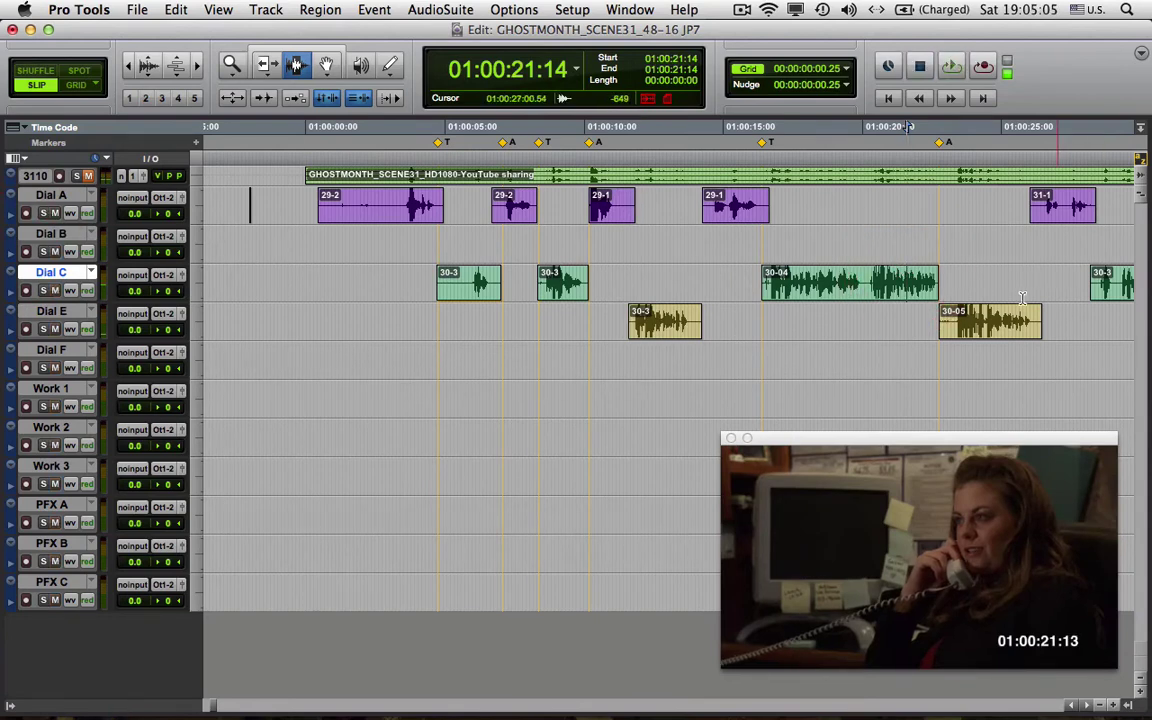
key(space)
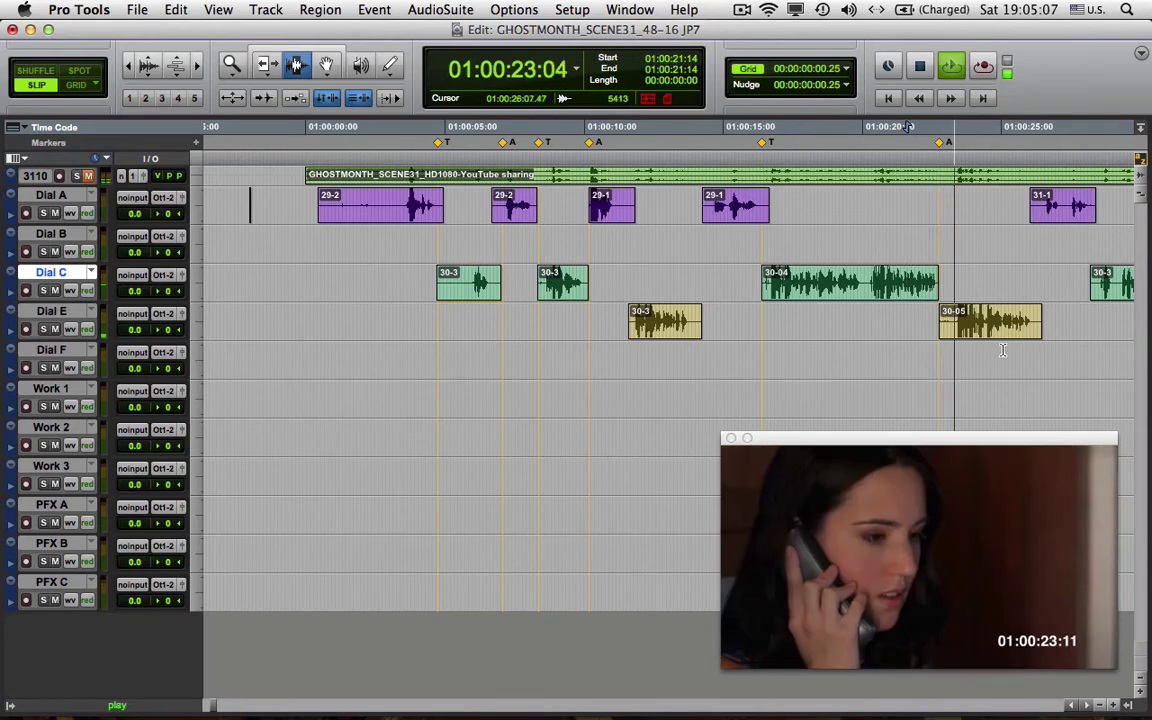
key(space)
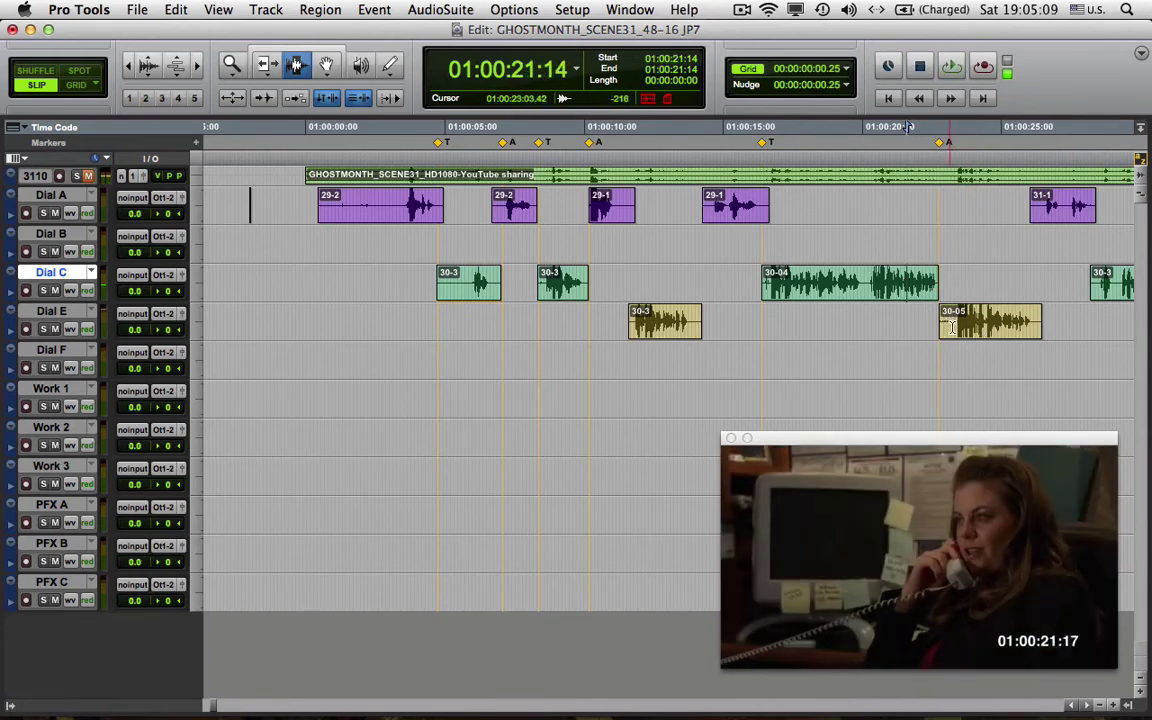
mouse_move(941, 213)
mouse_down()
mouse_move(1048, 214)
mouse_move(1026, 222)
mouse_up()
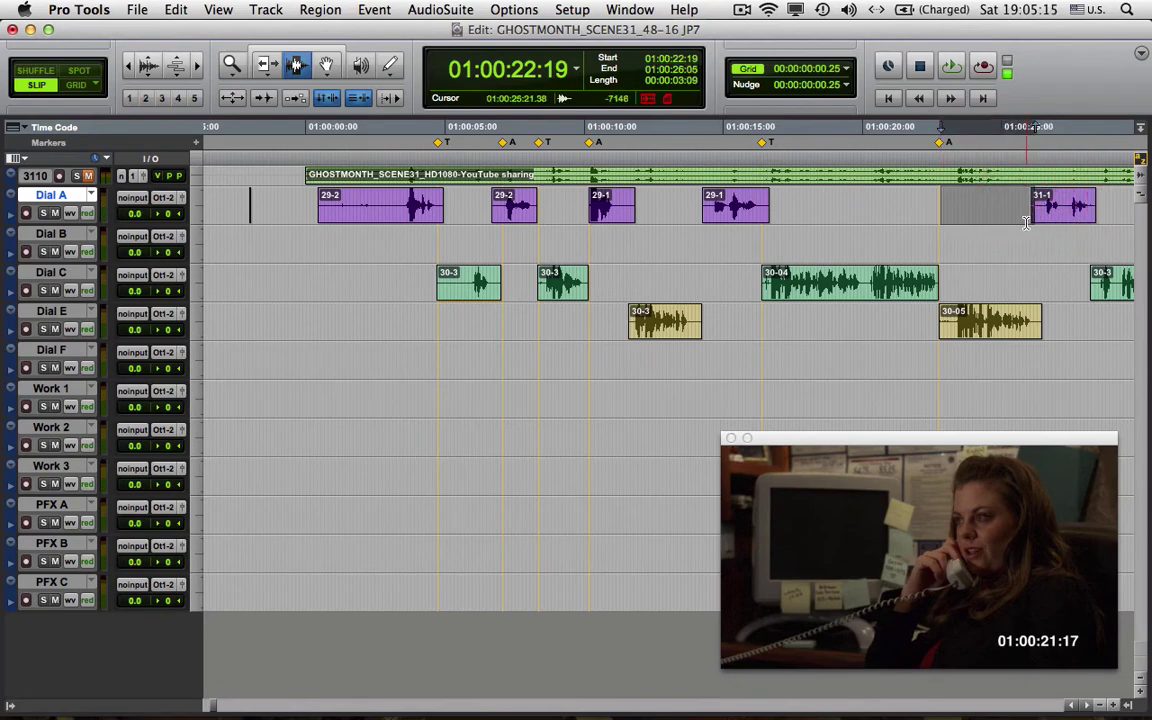
Step: Select the gap across Dial A to Dial C from clip 31-1 up to the ROOM TONE clip
scroll(1026, 222, right, 5)
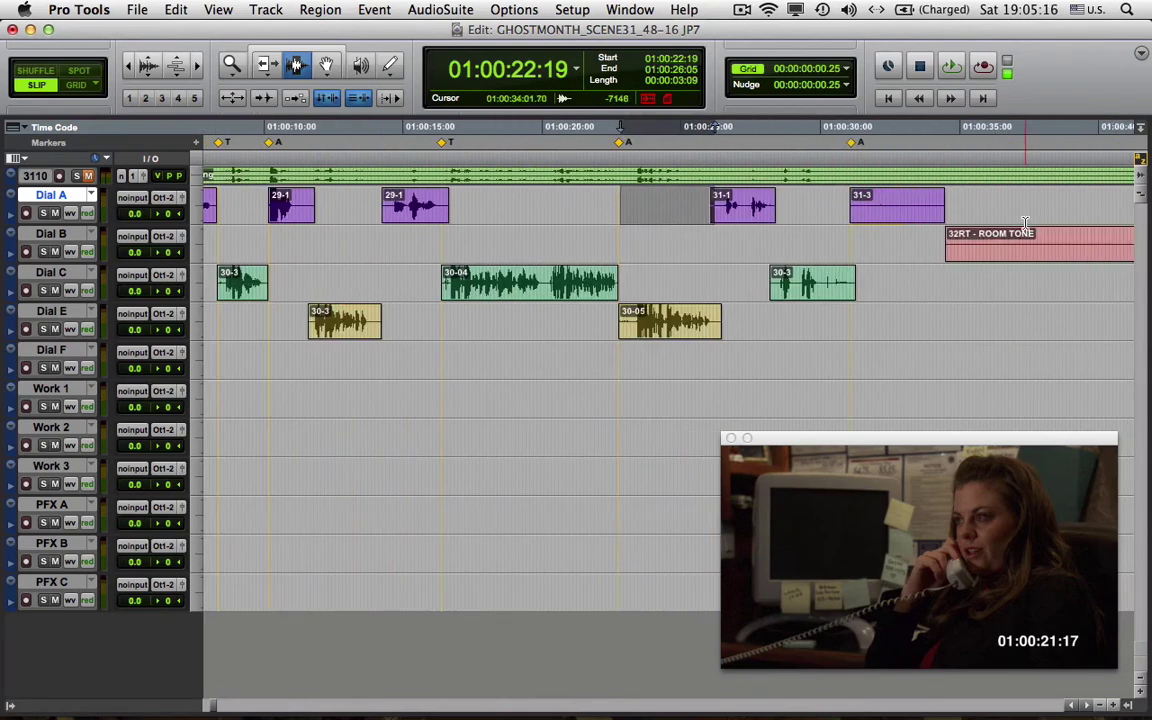
click(745, 210)
drag(770, 245, 771, 270)
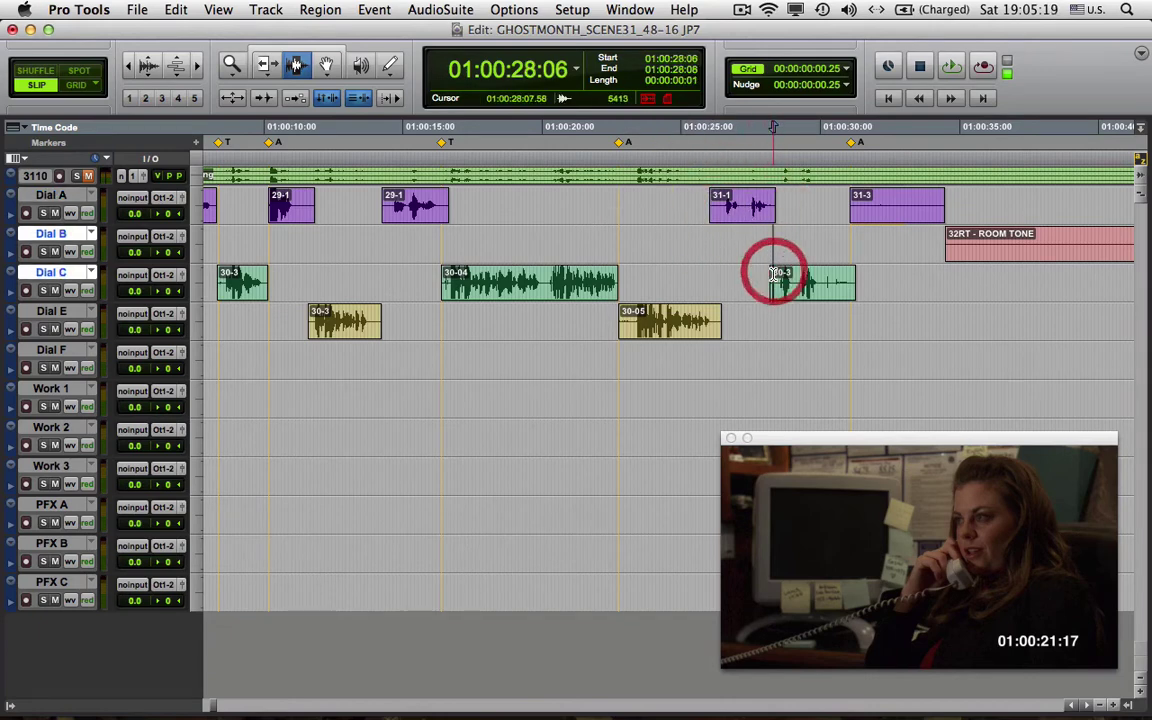
double_click(766, 252)
Step: Play back from clip 31-1 on Dial A and return toward the session start
click(757, 205)
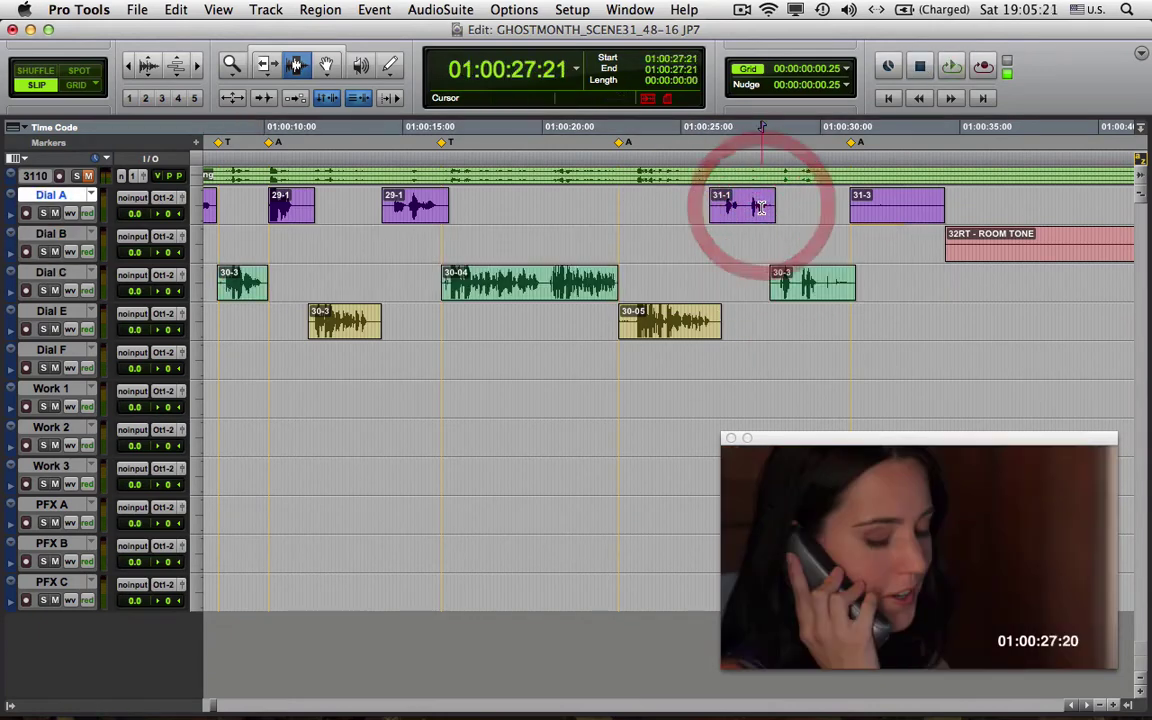
key(space)
key(space)
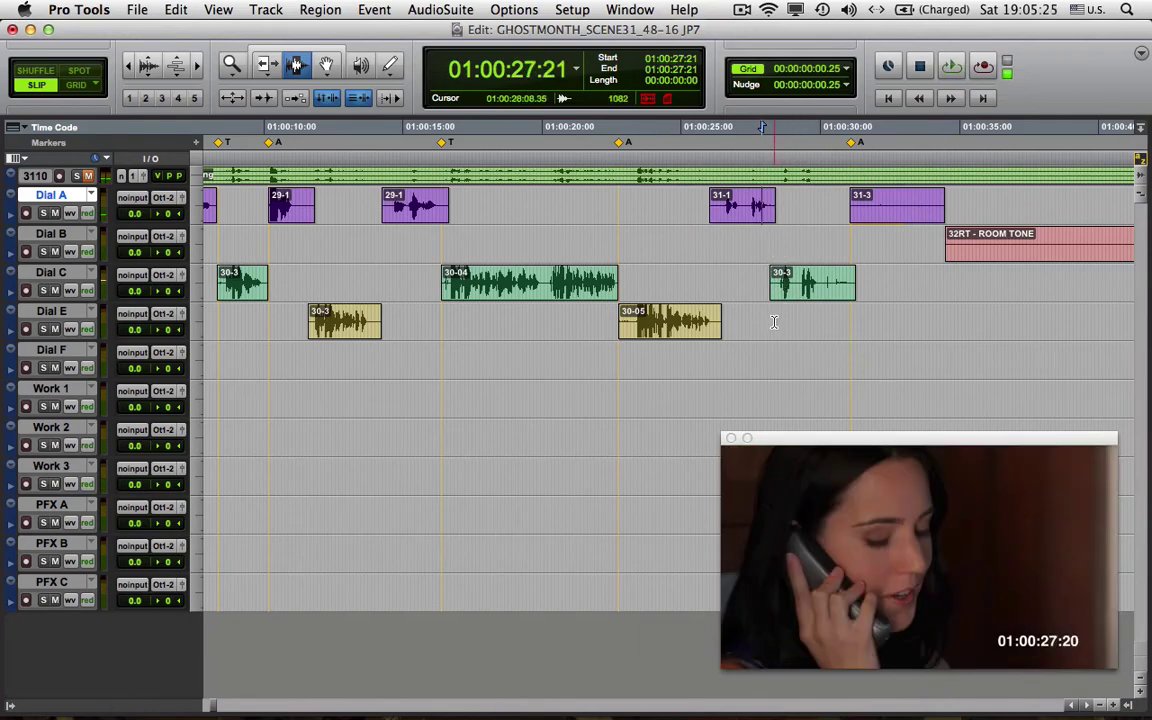
scroll(771, 321, left, 5)
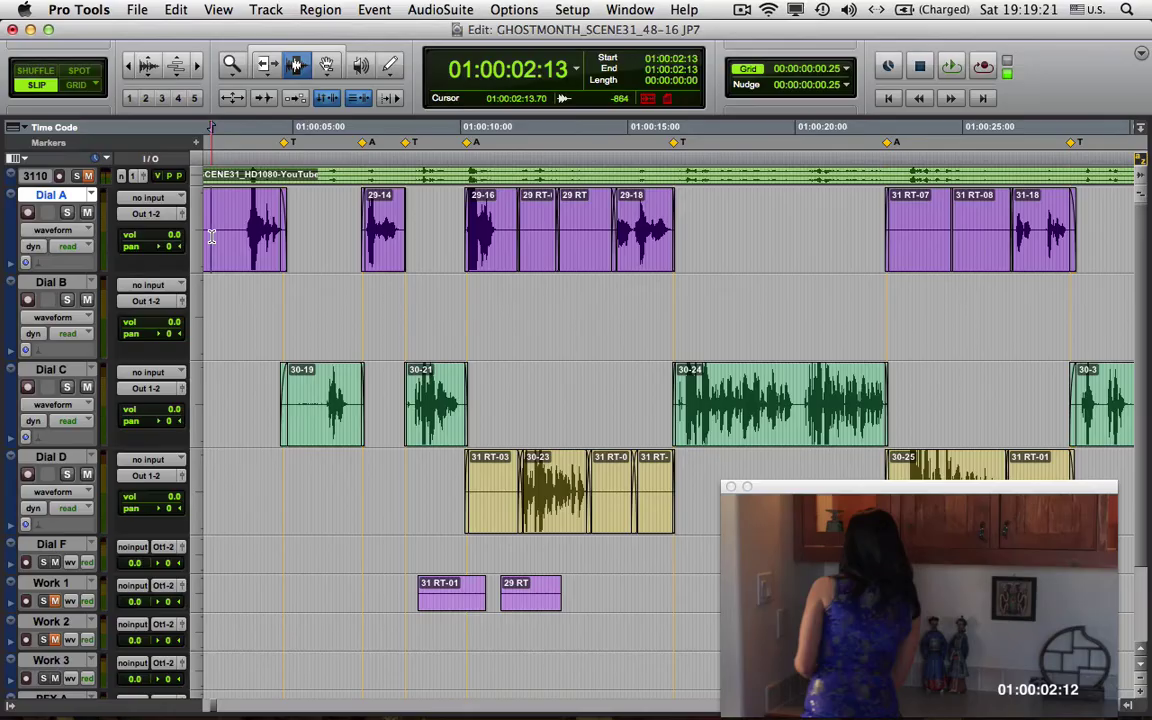
click(499, 251)
drag(501, 251, 617, 257)
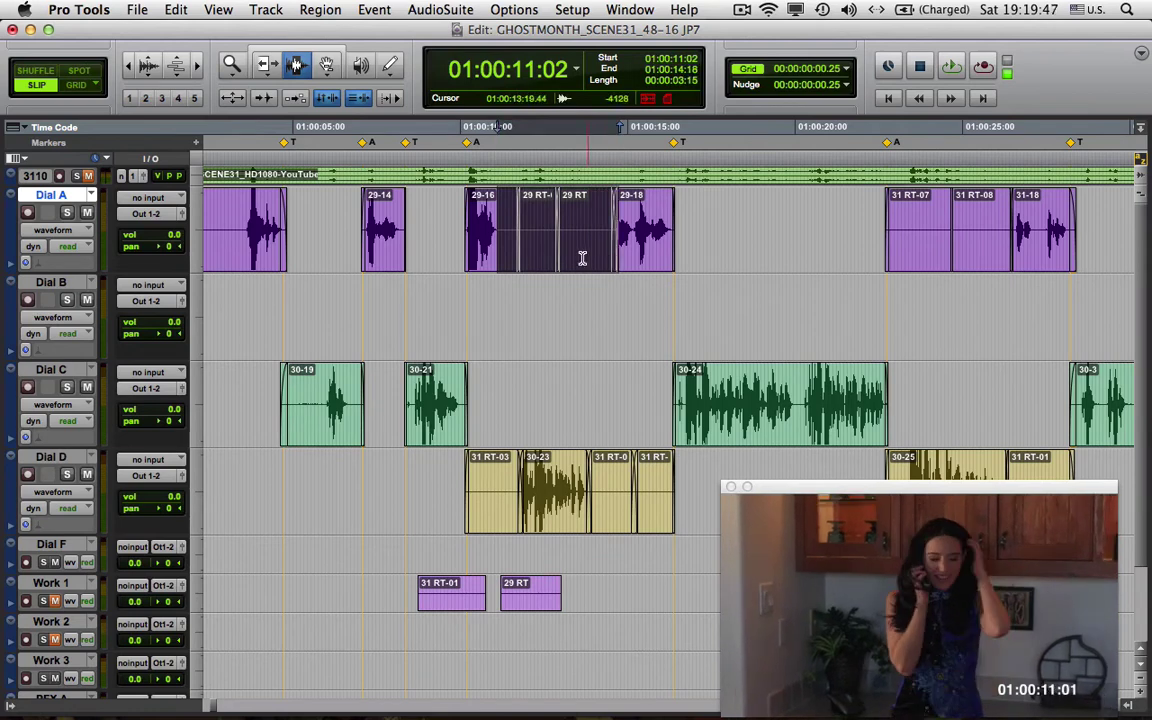
click(460, 238)
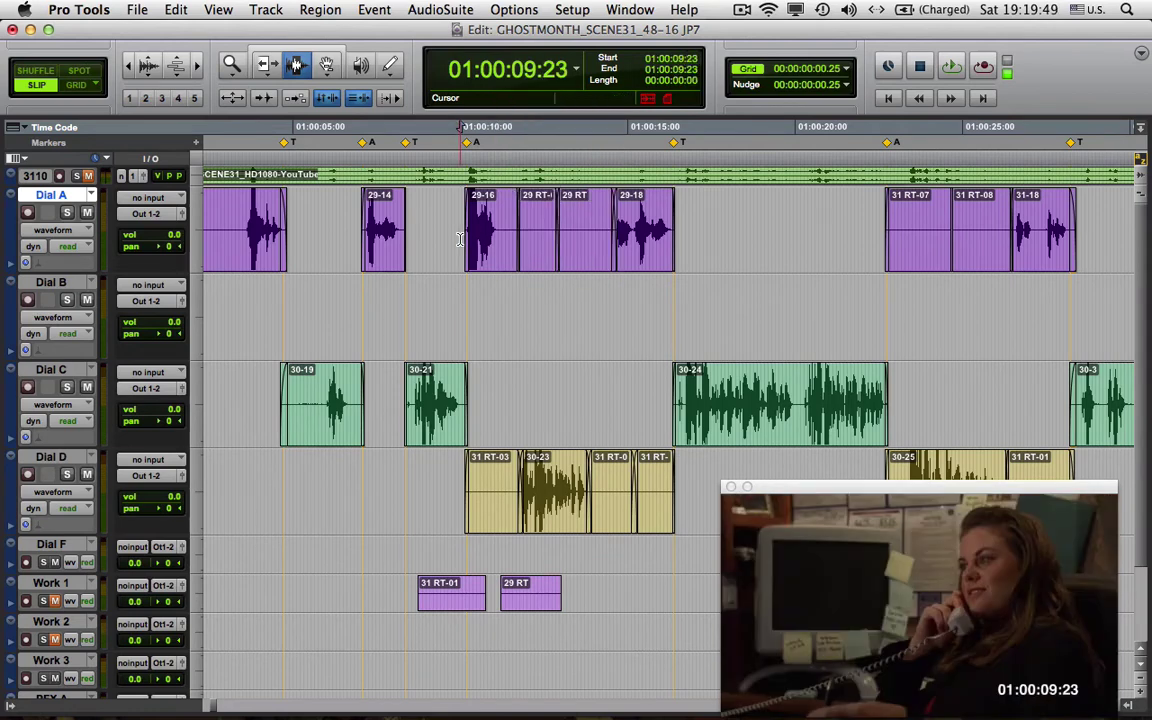
drag(500, 249, 630, 250)
click(469, 491)
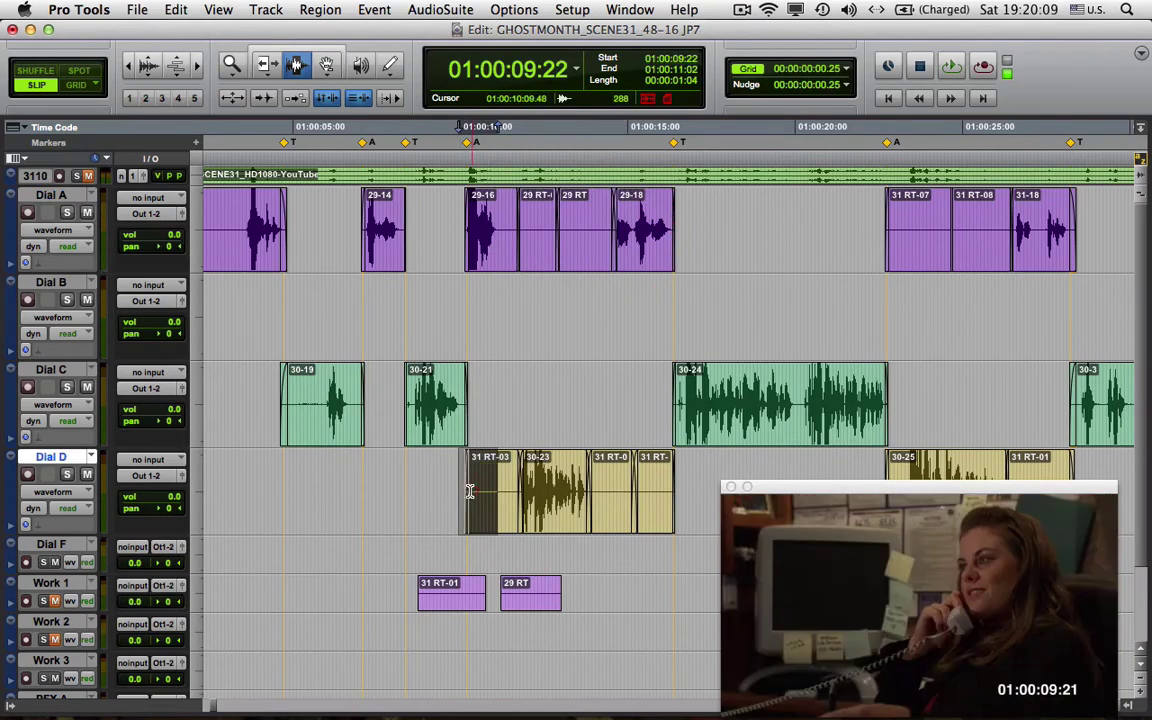
click(491, 497)
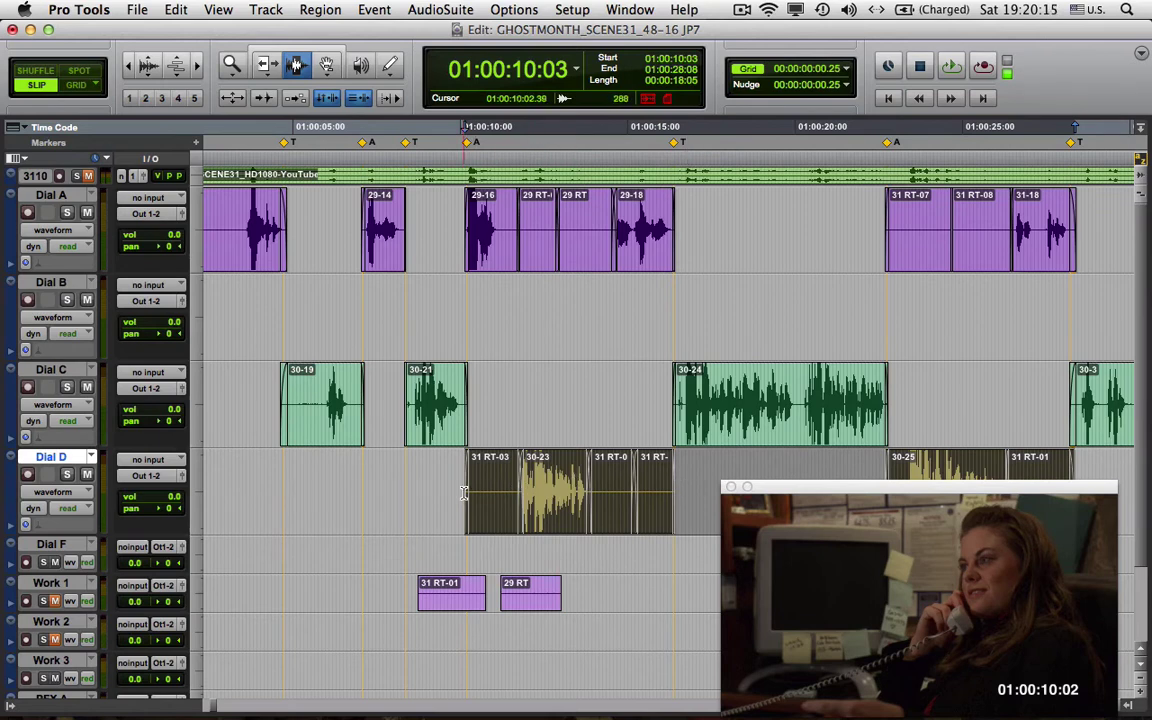
drag(464, 493, 688, 490)
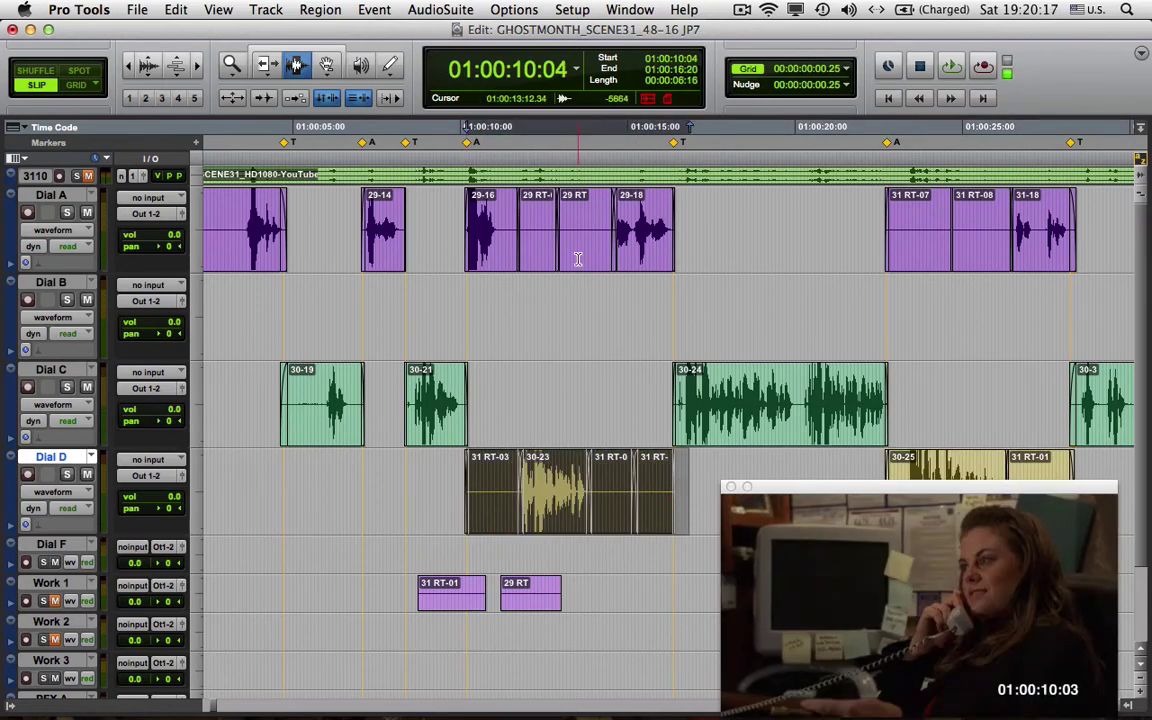
click(347, 222)
key(space)
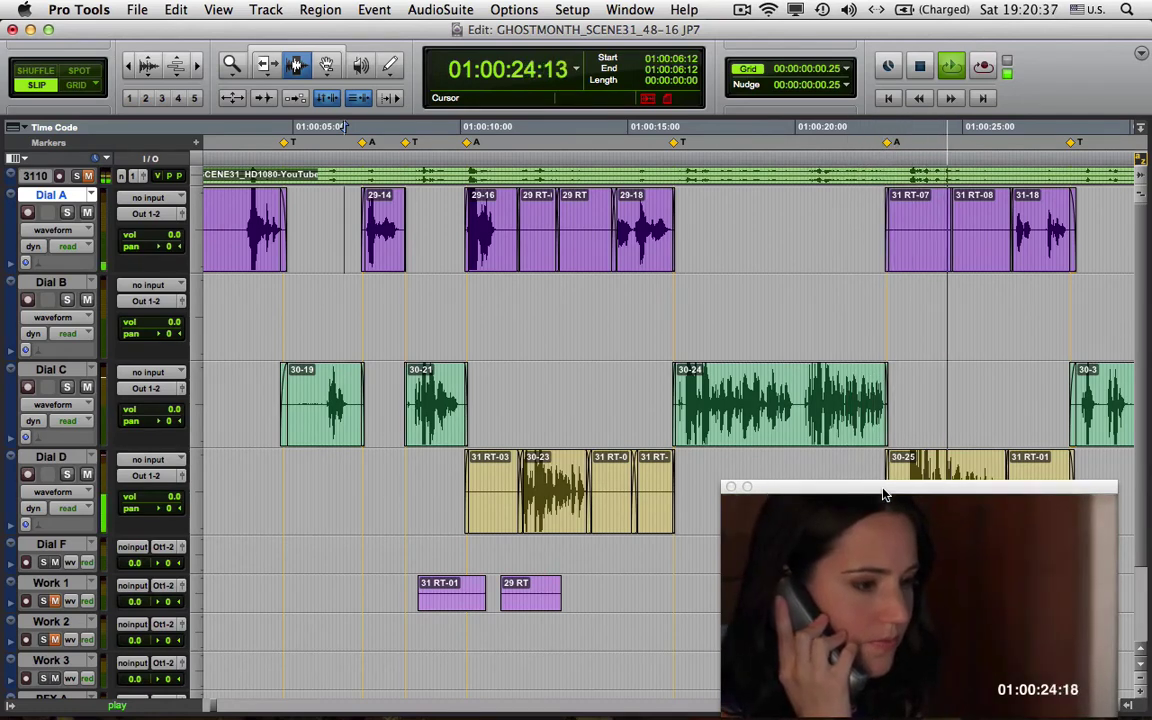
key(space)
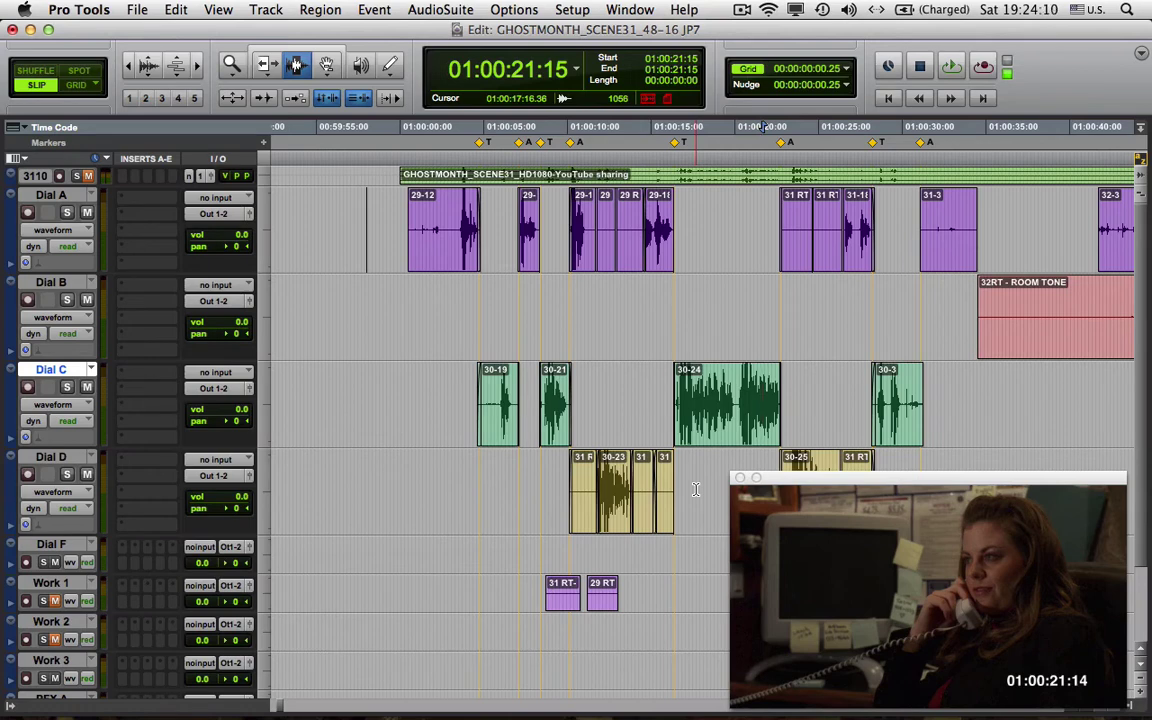
Step: Open Dial B's first insert slot to reveal its plug-in category list
click(131, 285)
click(419, 342)
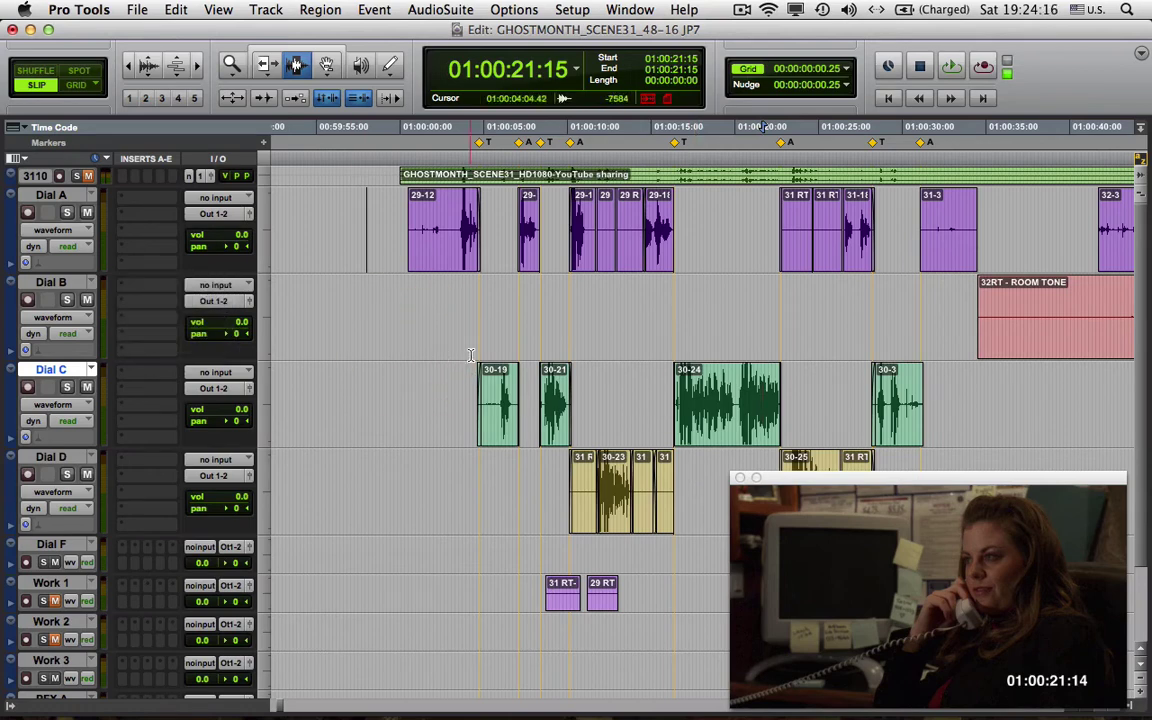
click(131, 287)
mouse_move(155, 315)
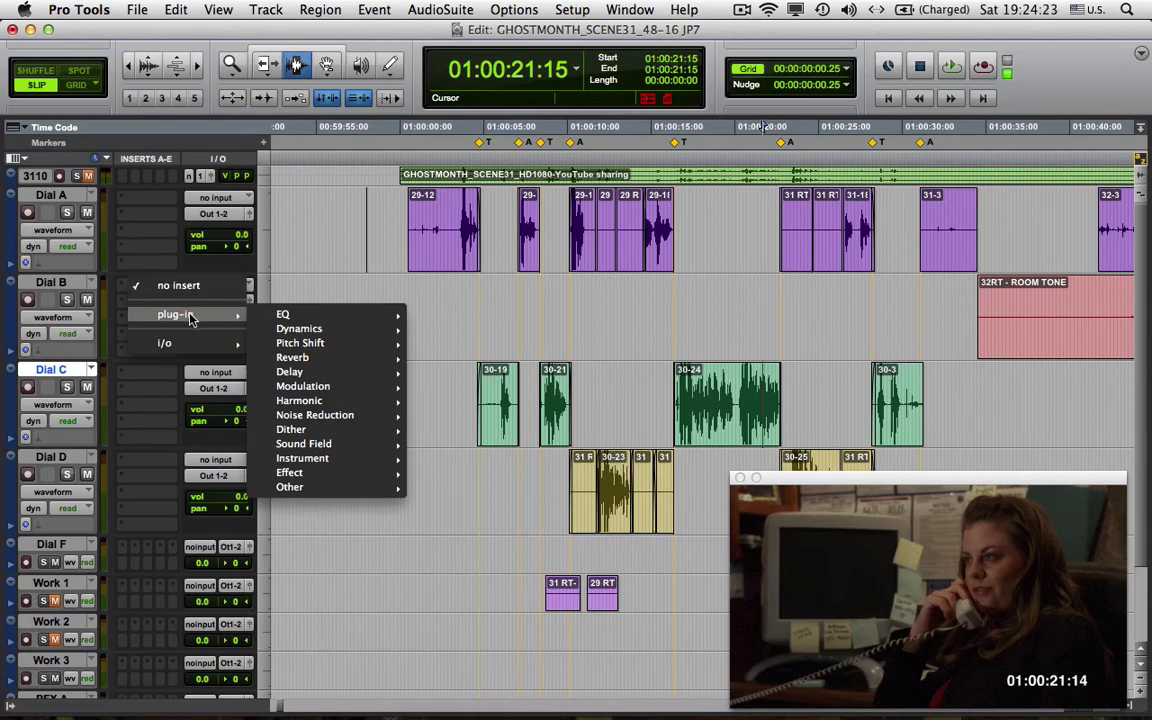
Step: Insert an EQ > Q2 (mono) equalizer on Dial B and move it to Dial D
mouse_move(365, 318)
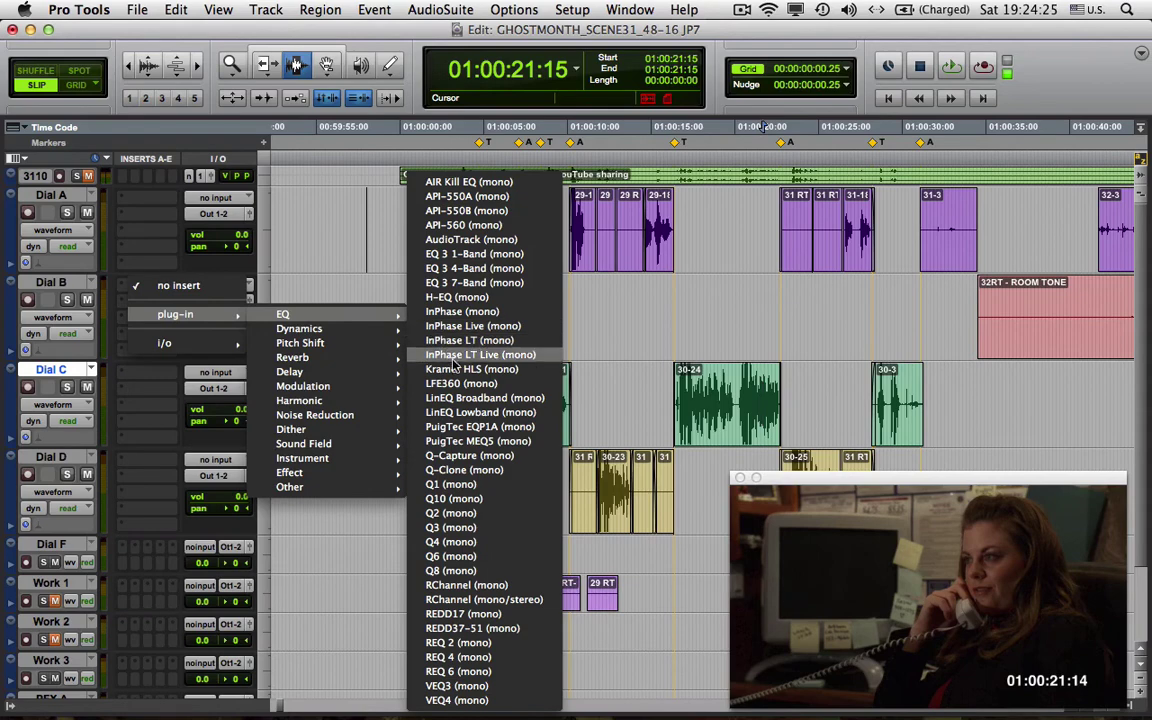
click(480, 515)
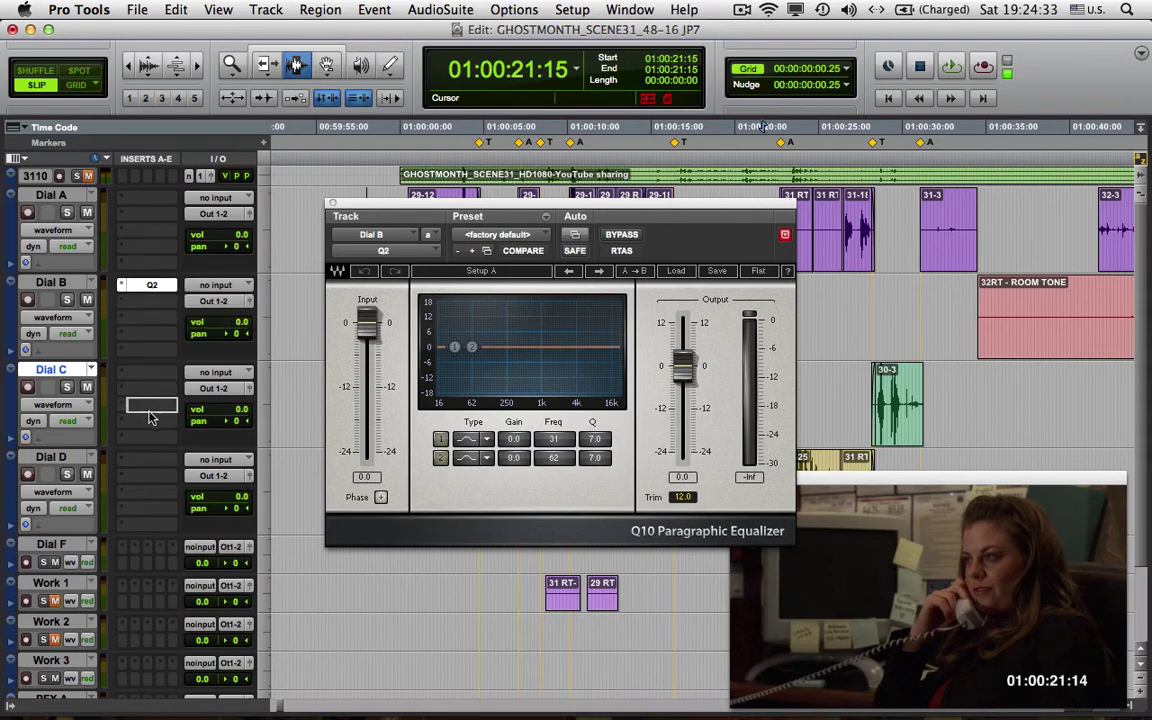
drag(148, 455, 148, 459)
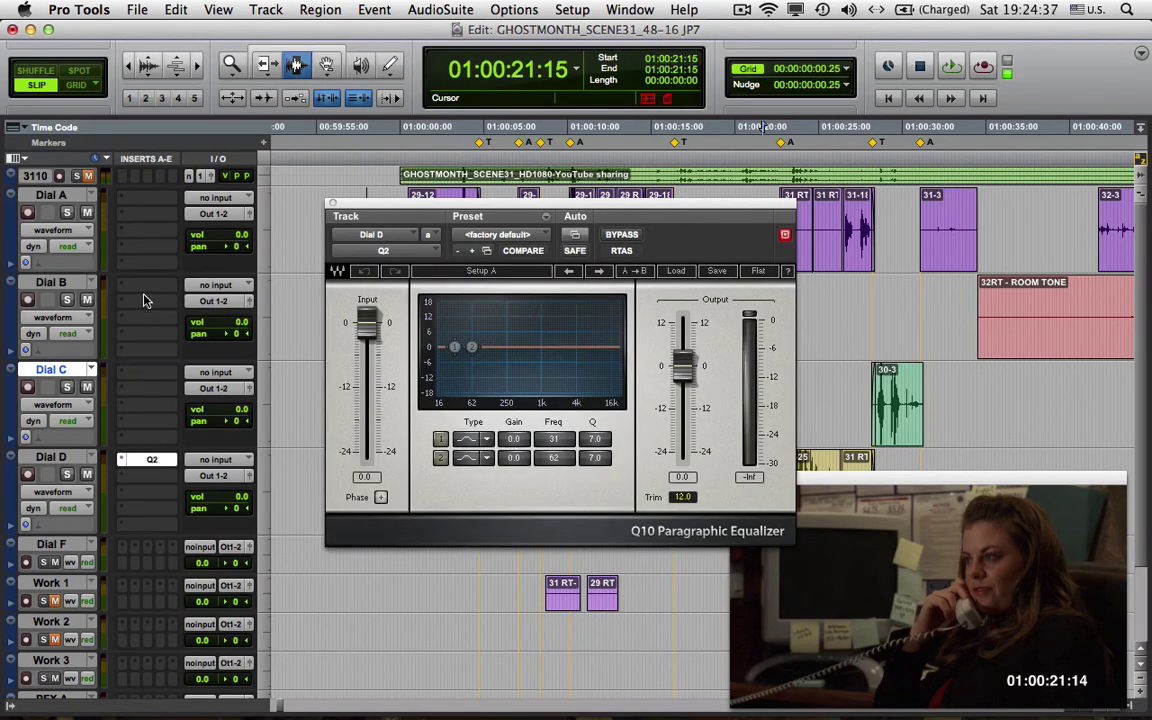
Step: In Dial D's Q2 equalizer, make band 1 a Hi Pass and band 2 a Low Pass filter
click(152, 462)
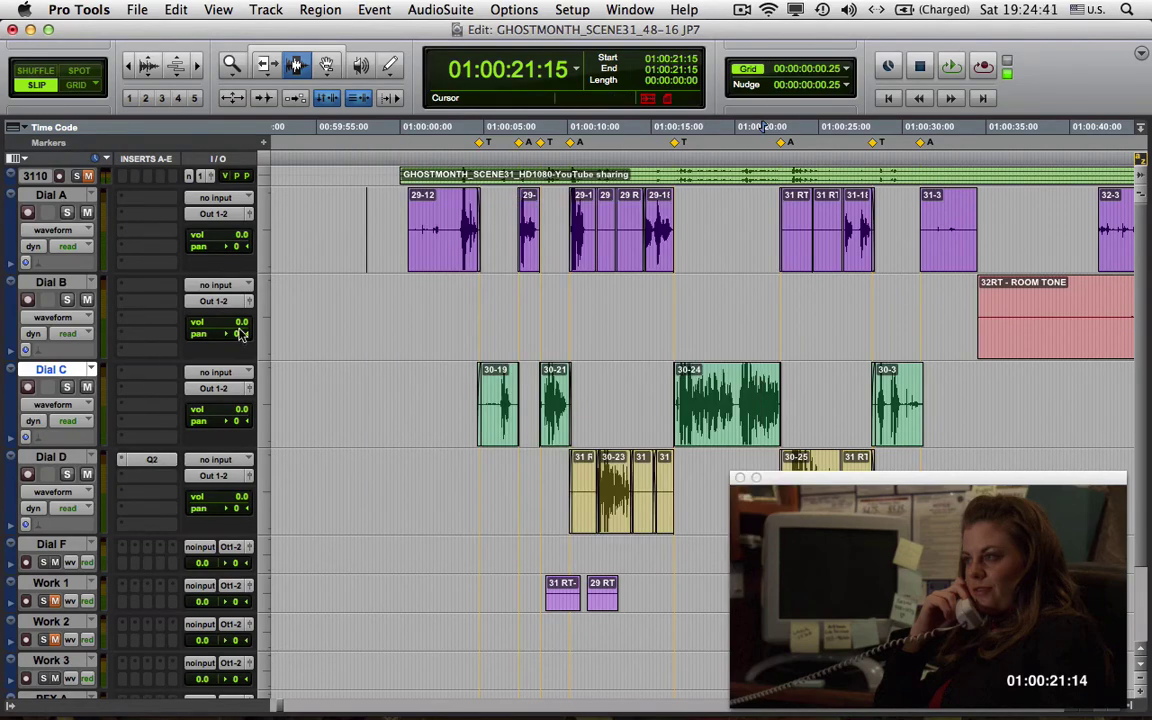
click(166, 461)
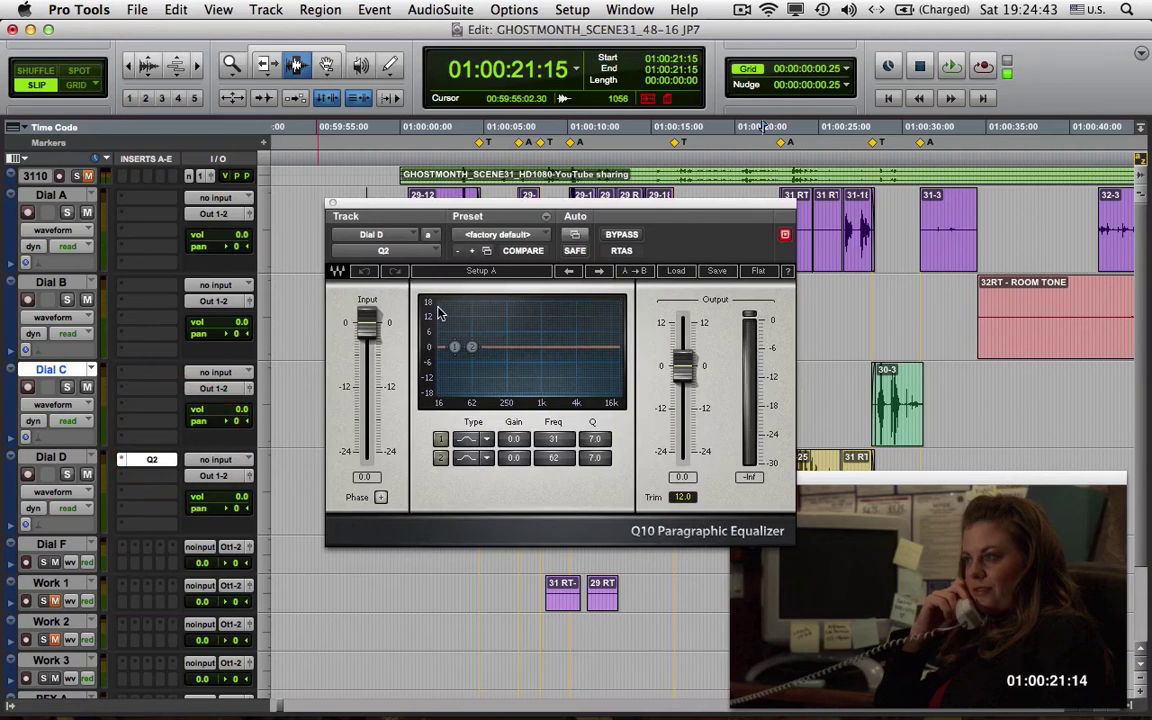
click(488, 440)
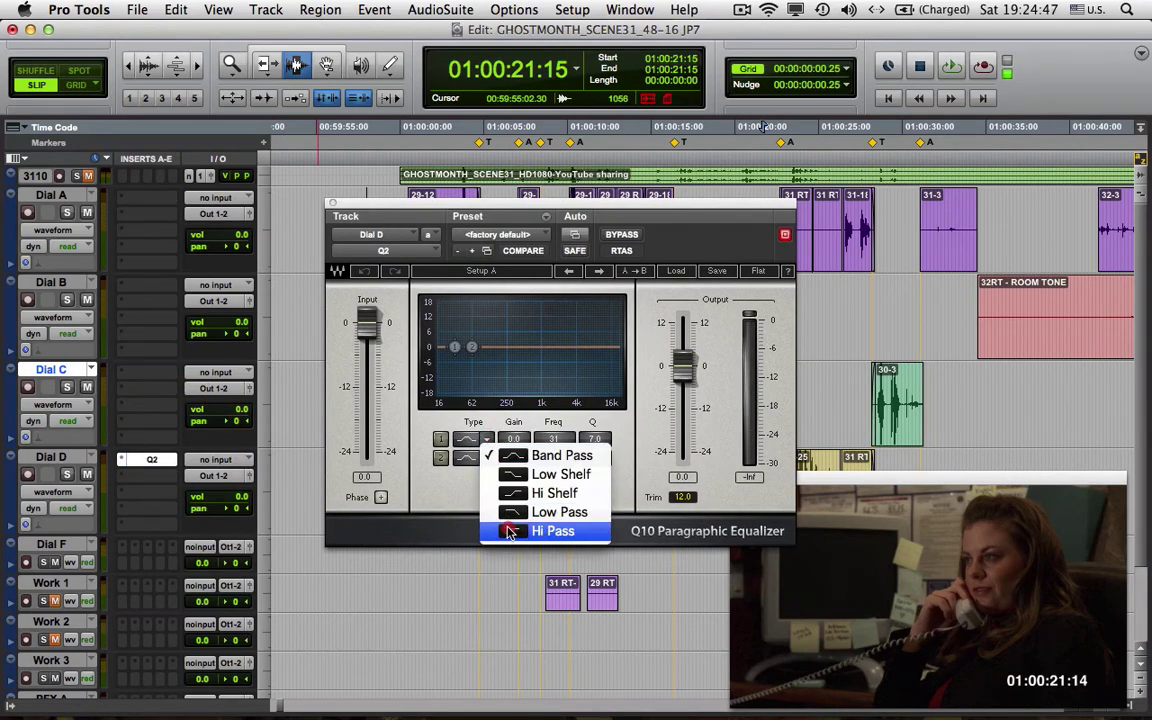
click(553, 531)
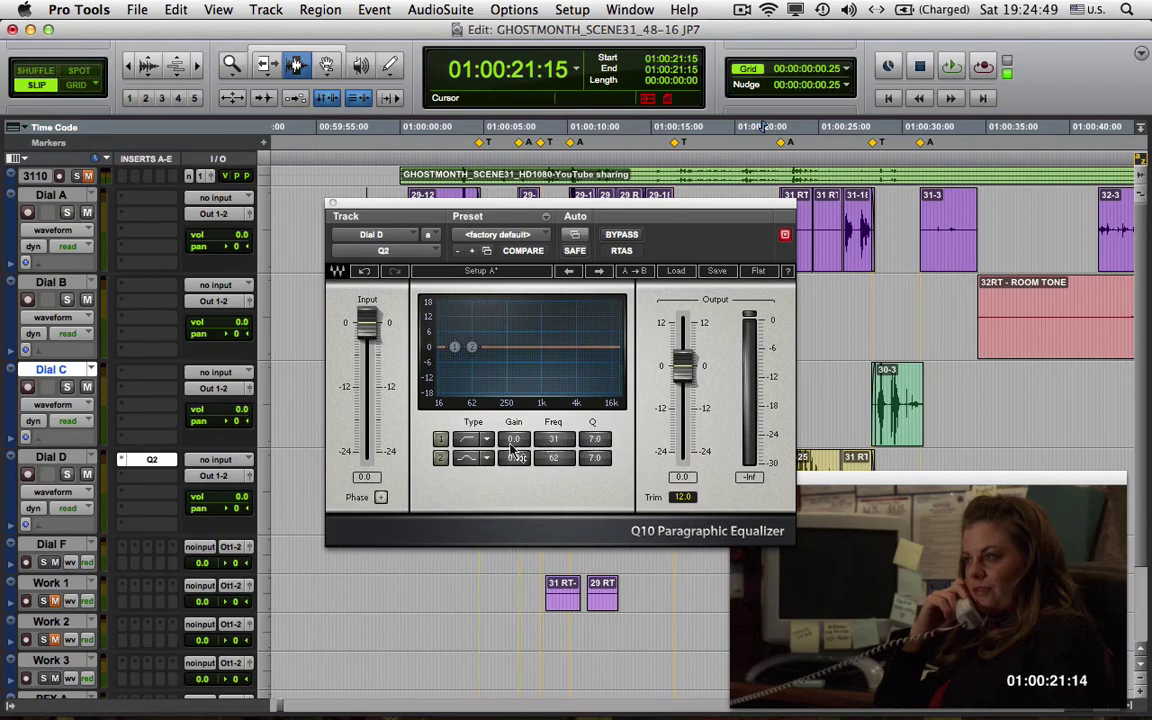
click(485, 458)
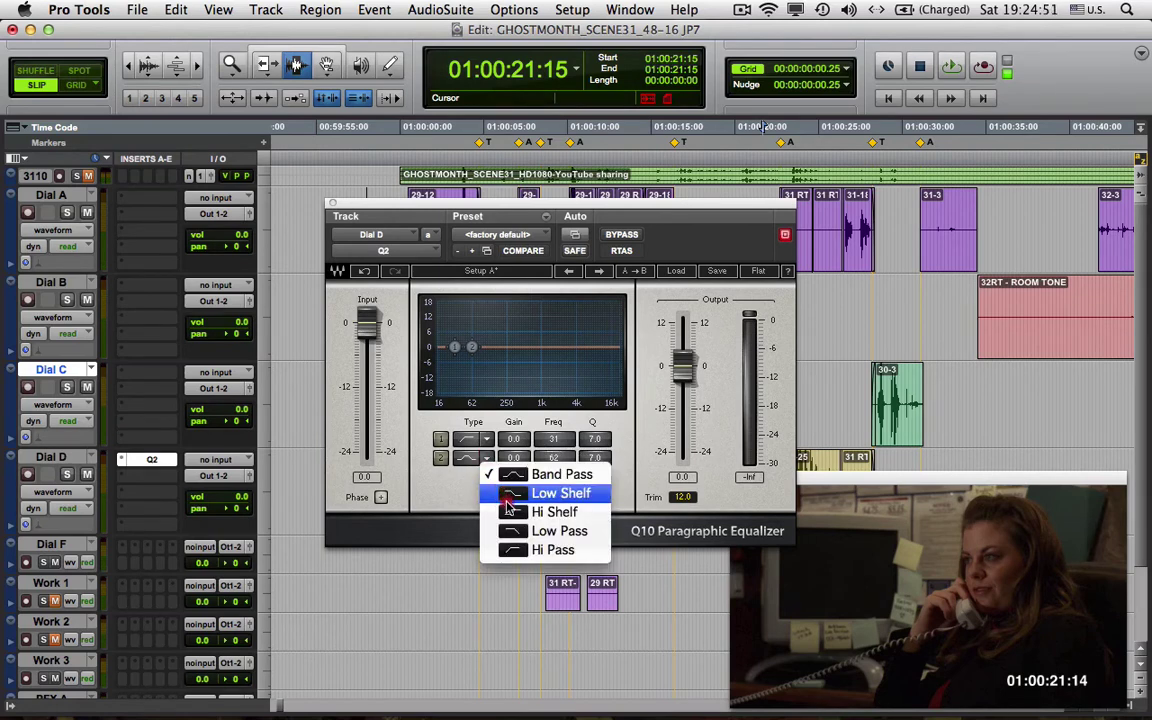
click(511, 531)
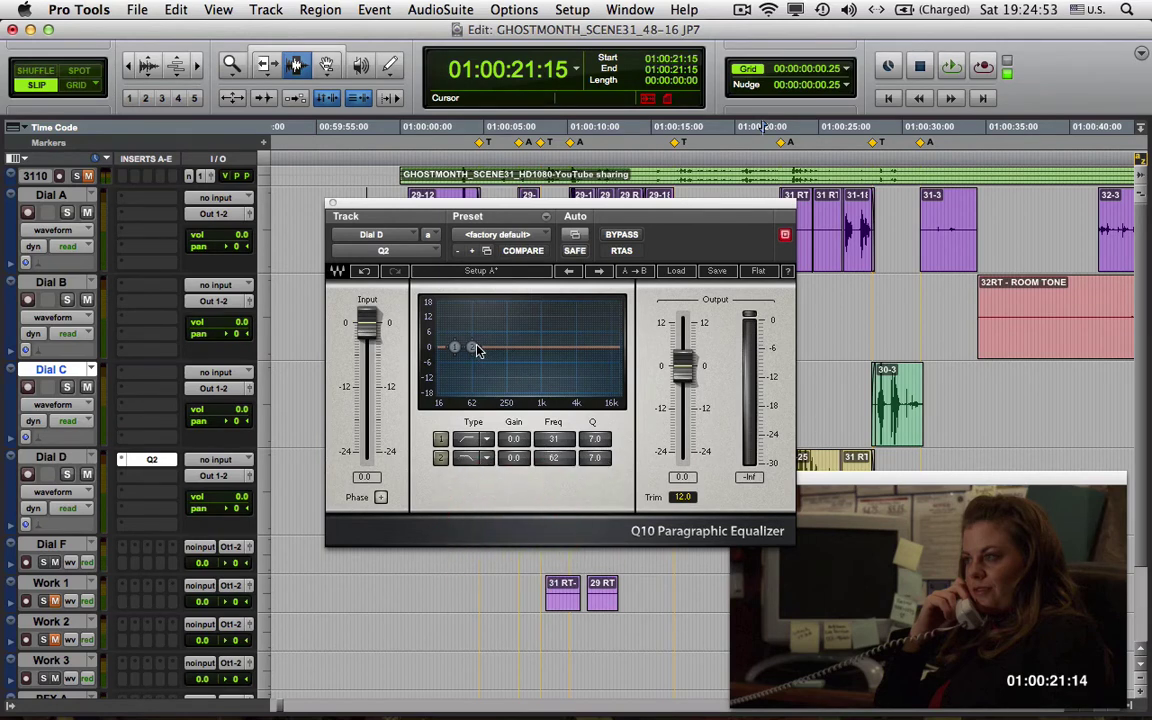
Step: Set the cutoffs to 118 Hz and 3361 Hz, then copy the Q2 insert onto Dial B
drag(477, 347, 573, 349)
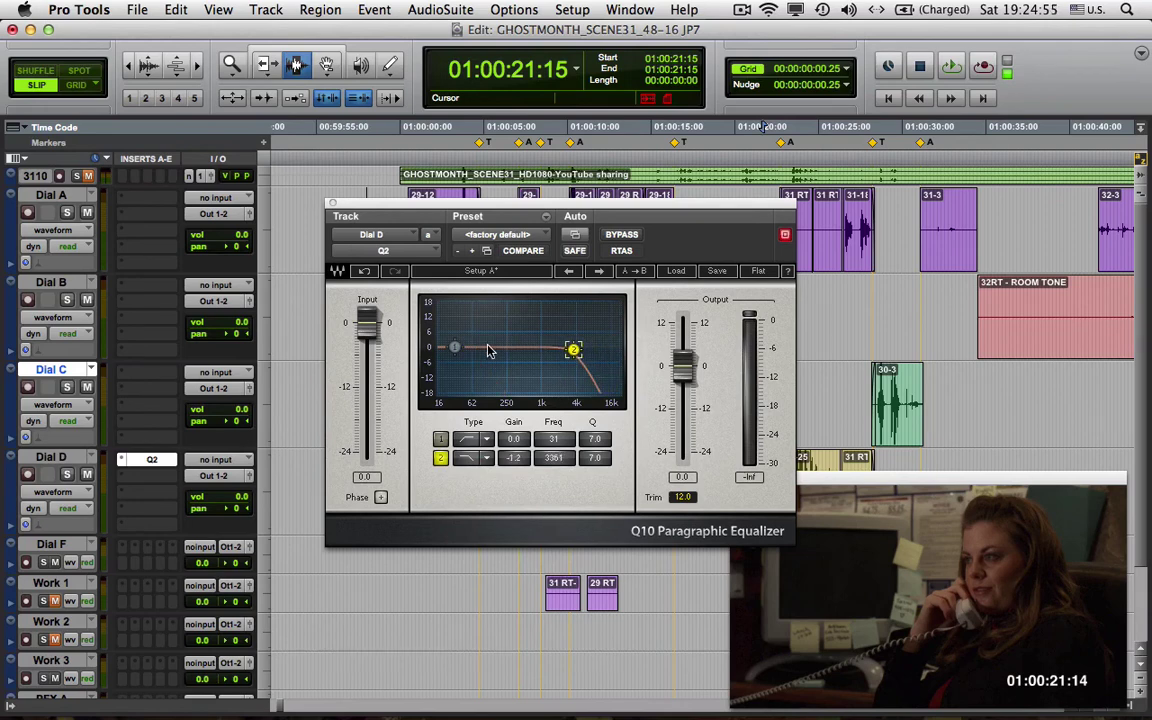
drag(459, 354, 487, 350)
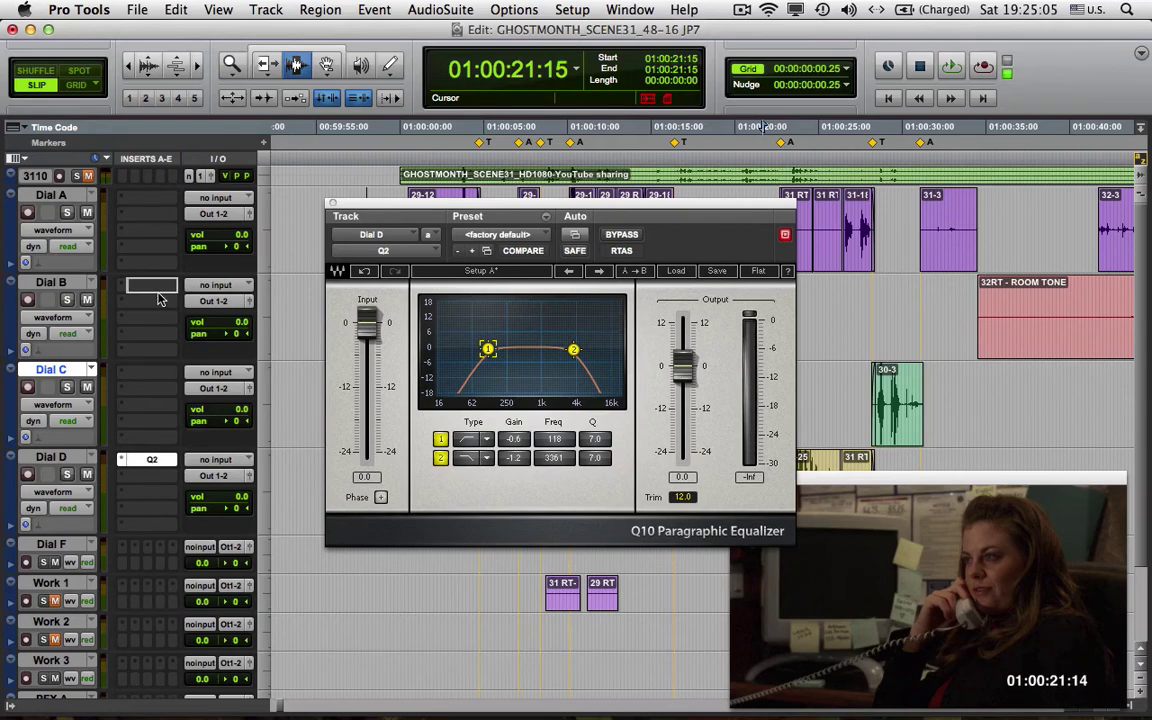
drag(158, 298, 152, 287)
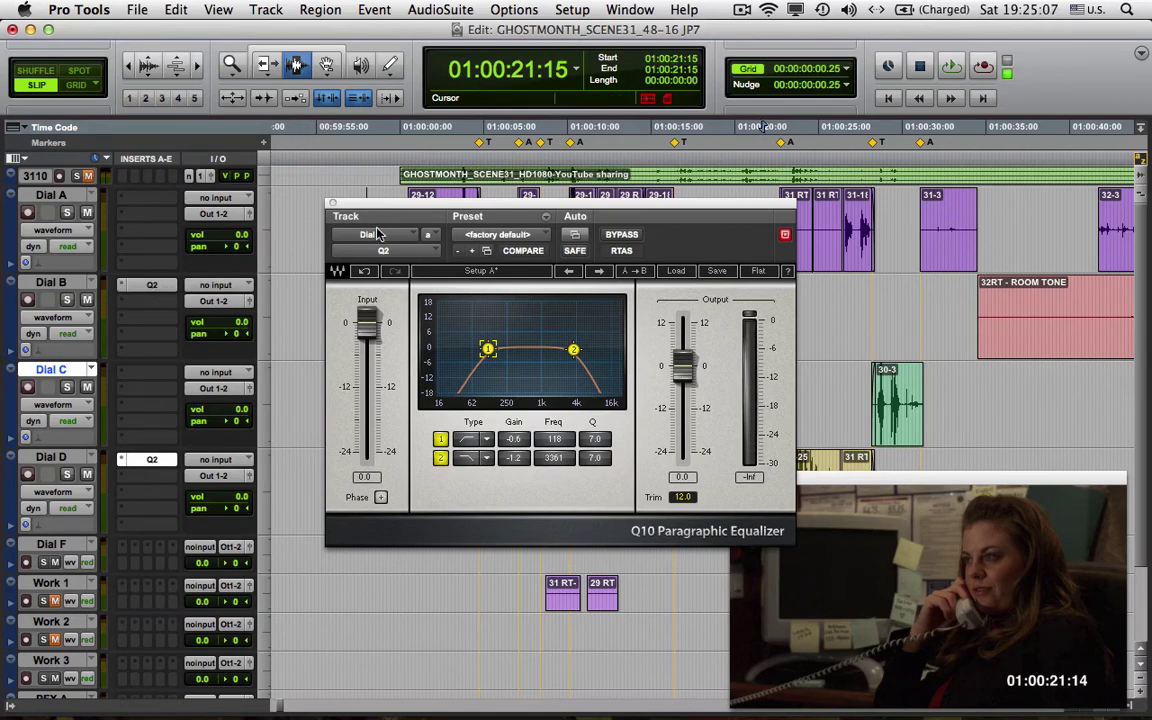
drag(428, 205, 102, 494)
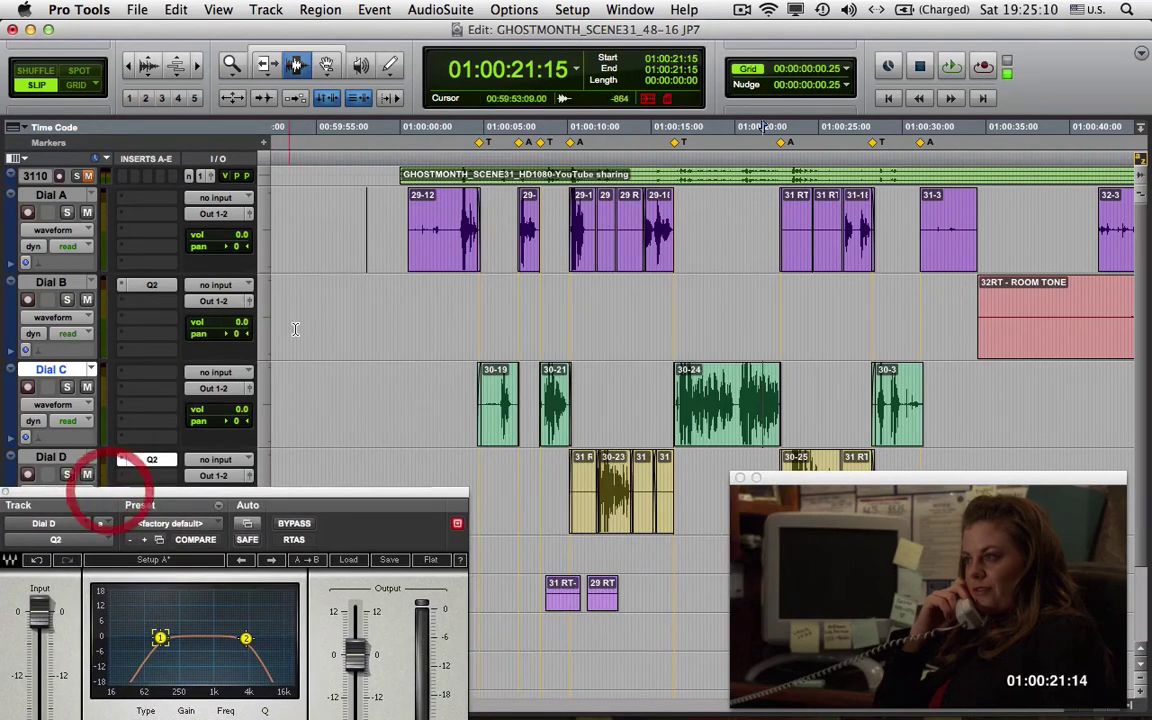
click(444, 264)
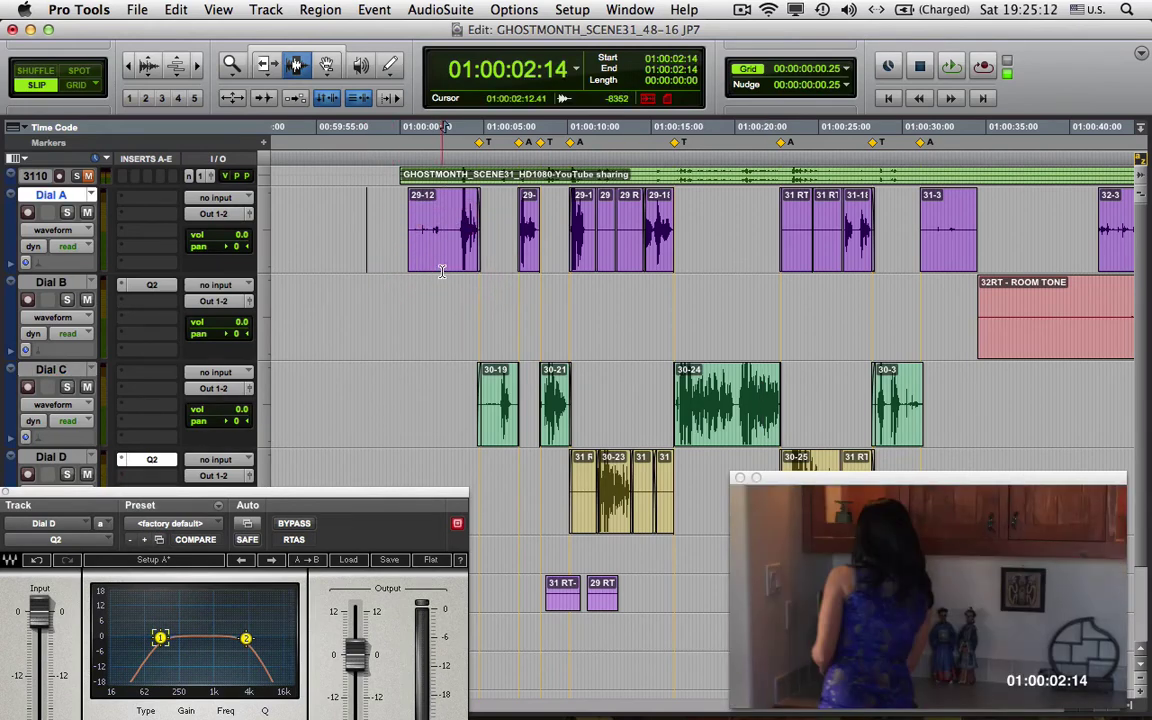
key(space)
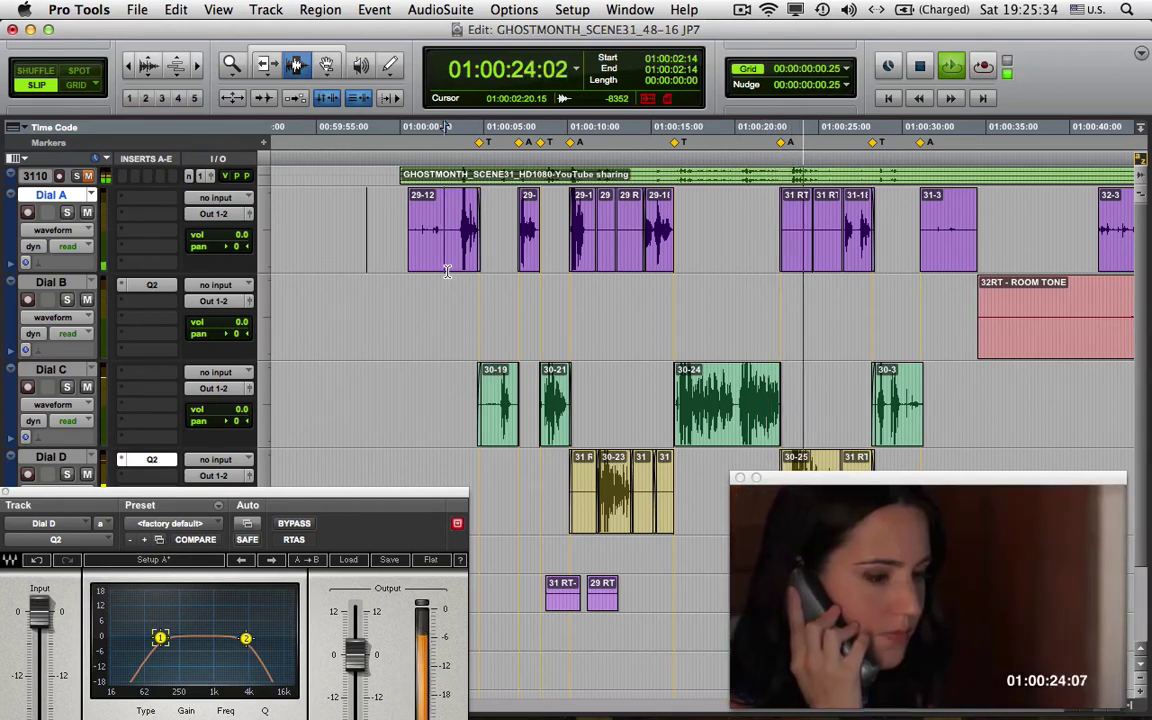
key(space)
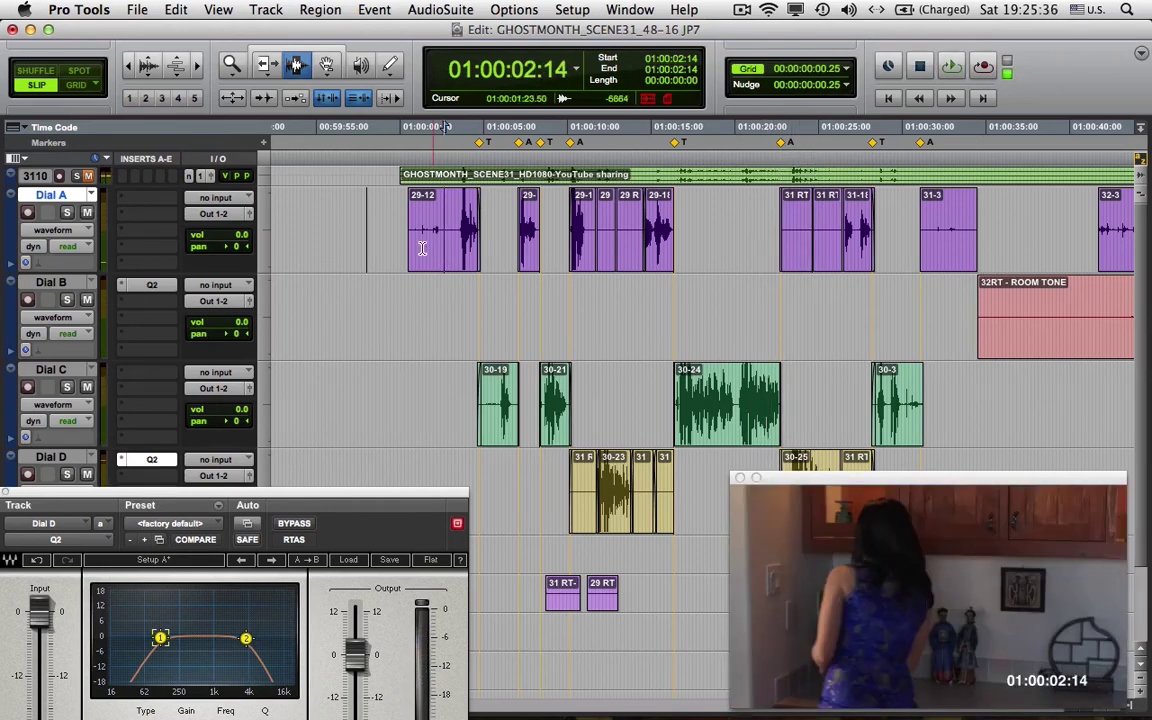